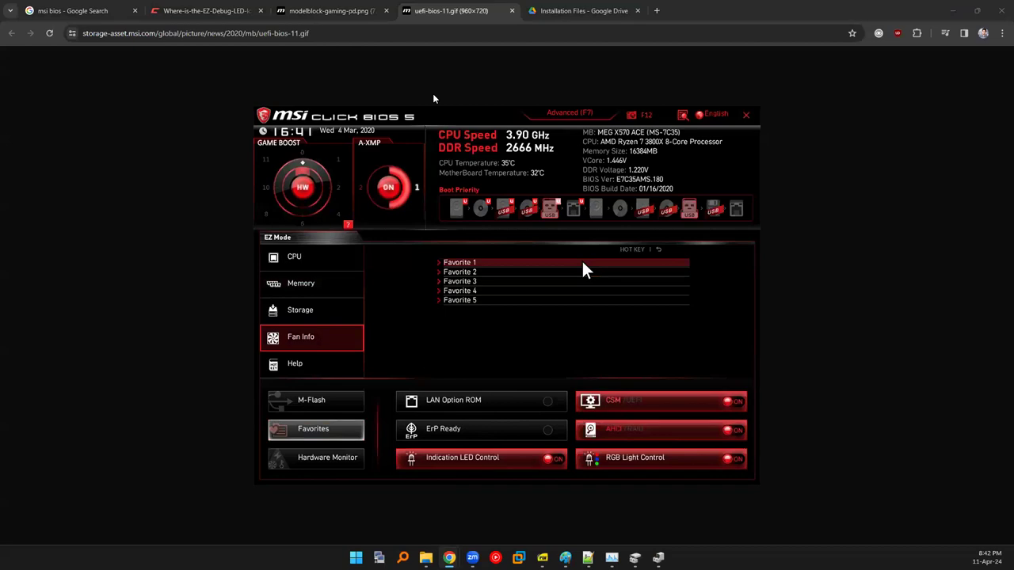
Switch to Chrome's Google Images results for 'boot device not found'.
key(alt+Tab)
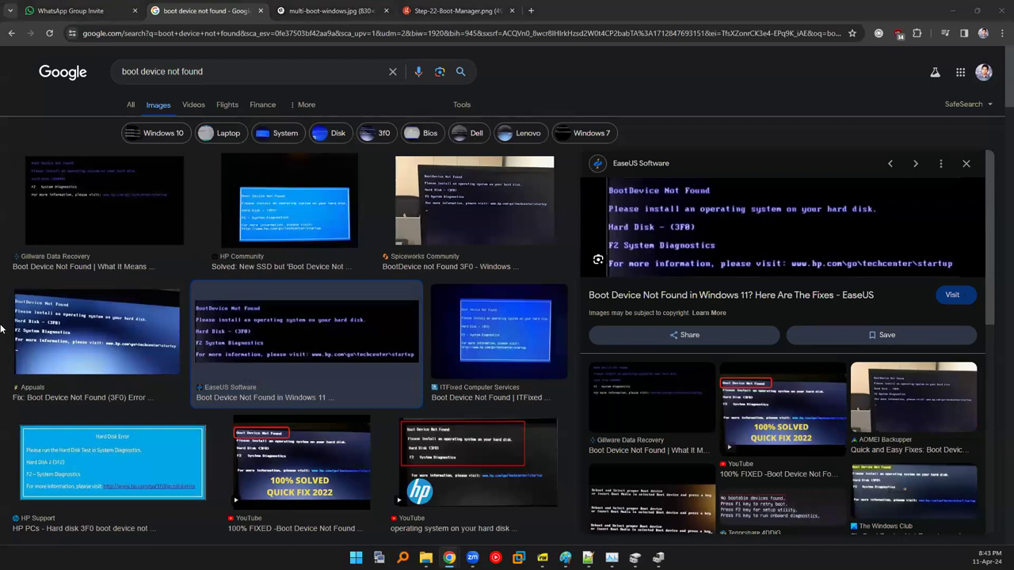
In the Day-2 boot-process slides, page to the MBR slide and mark the bootable-disk text.
key(alt+Tab)
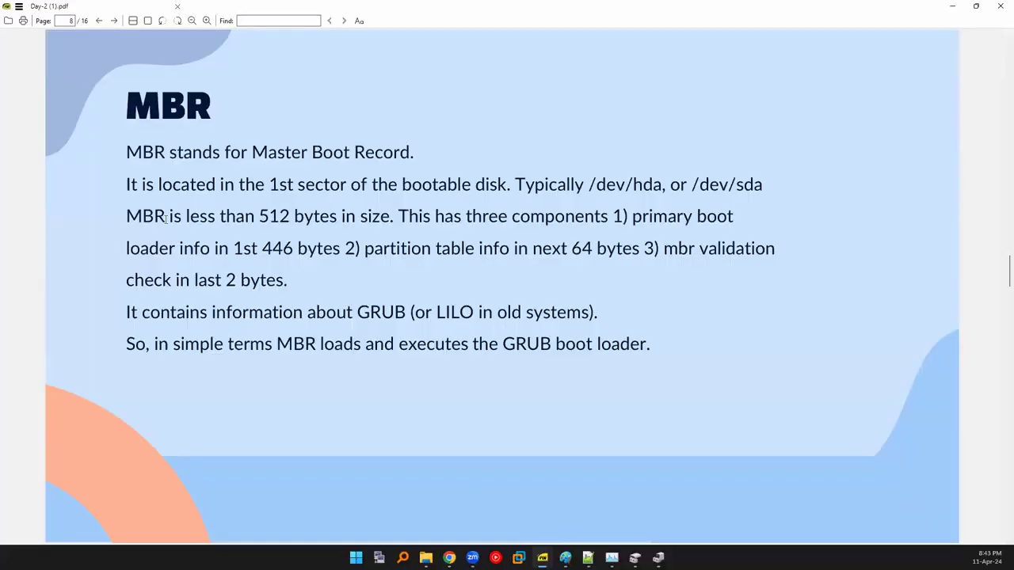
scroll(164, 219, down, 1)
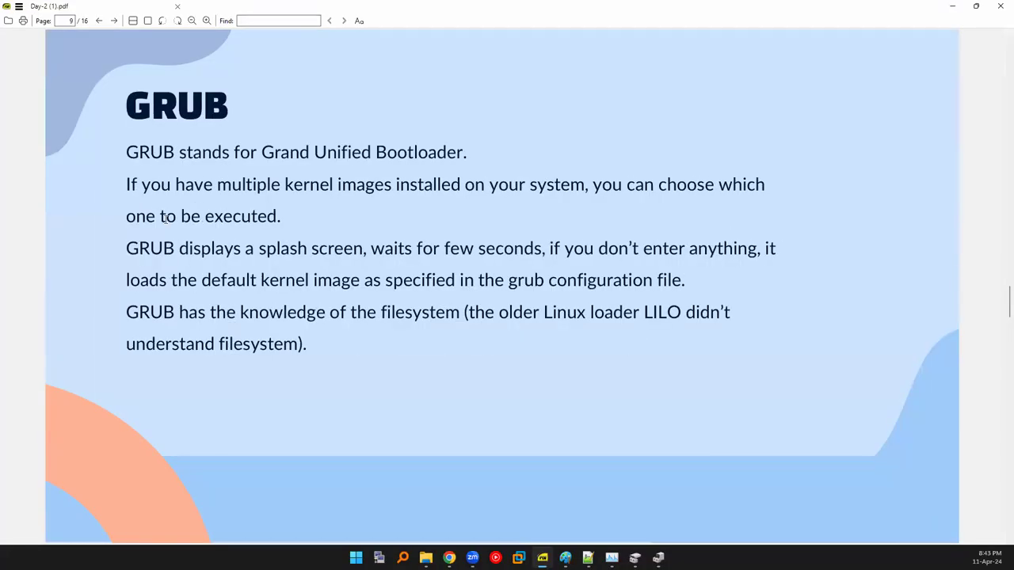
scroll(164, 219, down, 1)
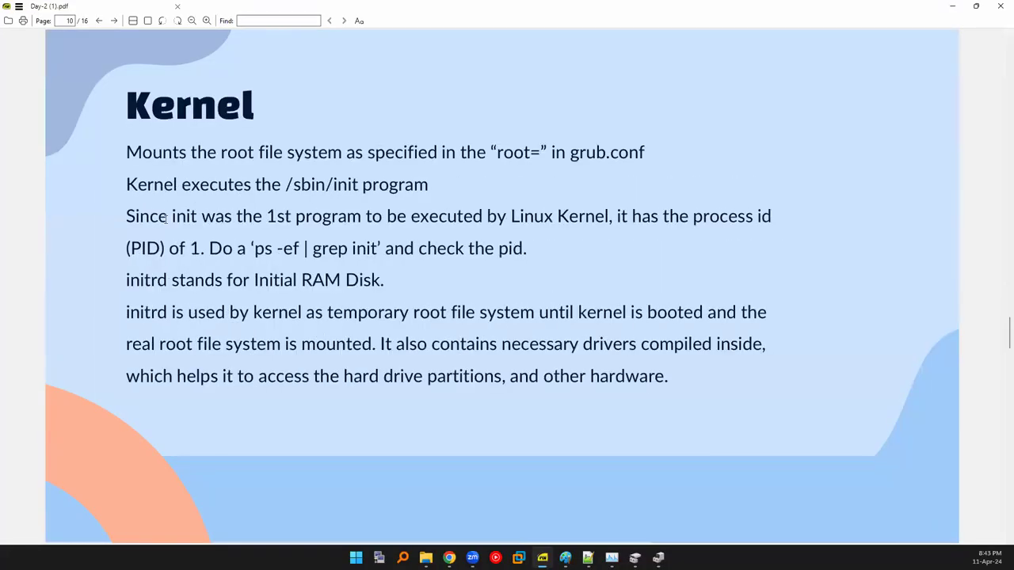
scroll(165, 219, down, 2)
scroll(165, 218, up, 1)
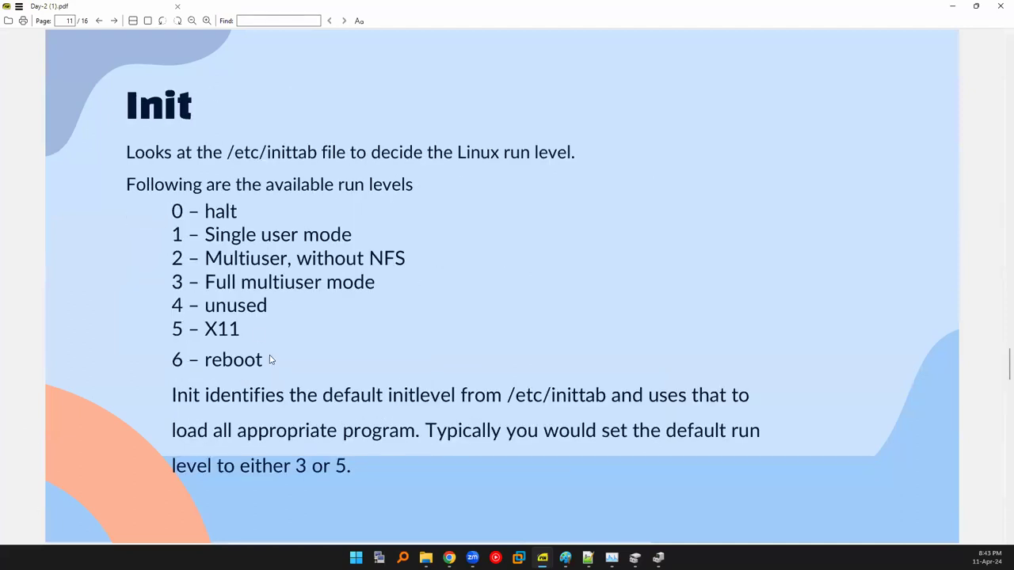
drag(426, 428, 346, 468)
click(341, 465)
Page on through the Init and Runlevel slides to page 13.
scroll(342, 466, down, 3)
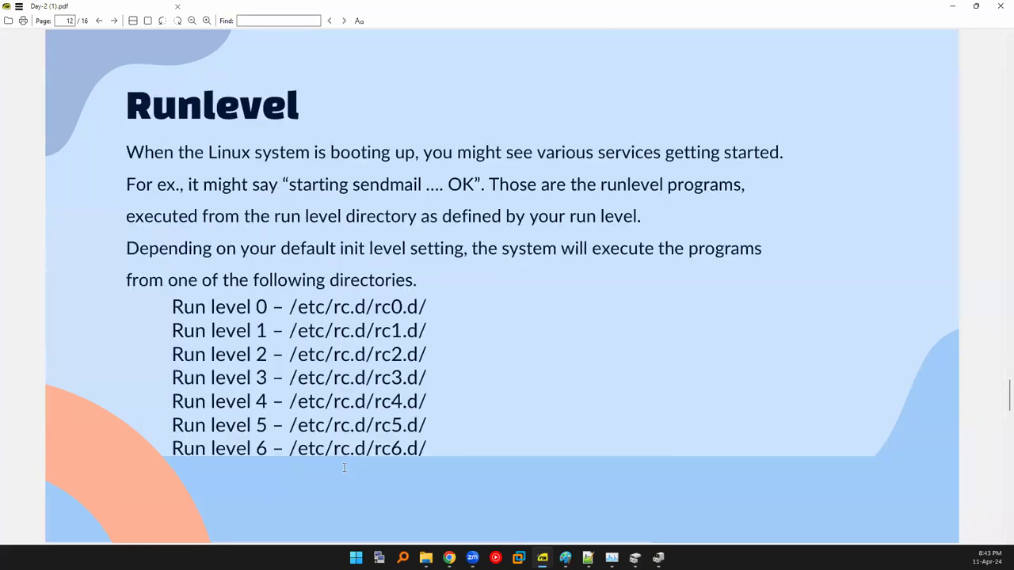
scroll(343, 467, down, 3)
scroll(343, 467, up, 3)
scroll(625, 293, down, 1)
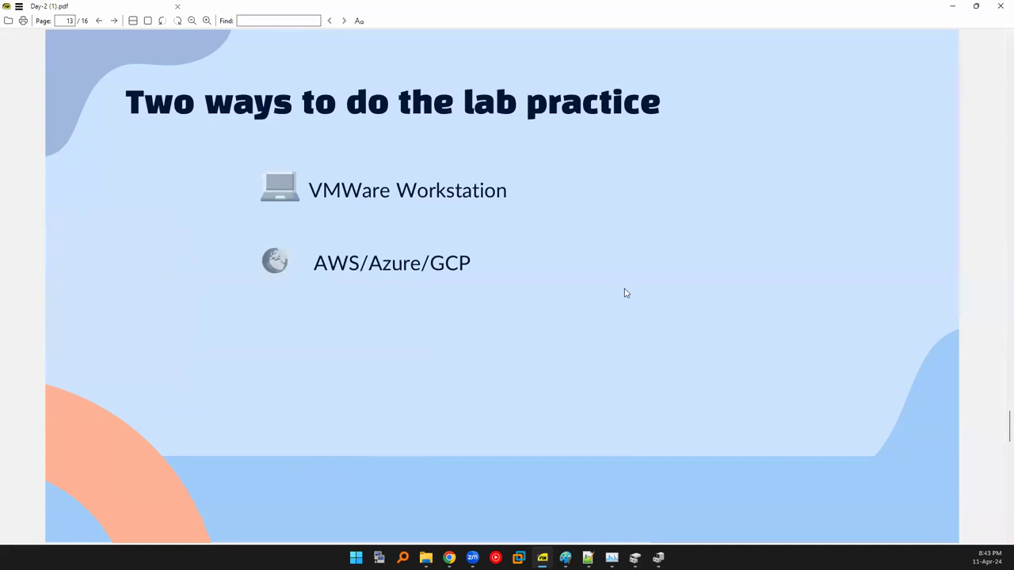
scroll(625, 293, up, 1)
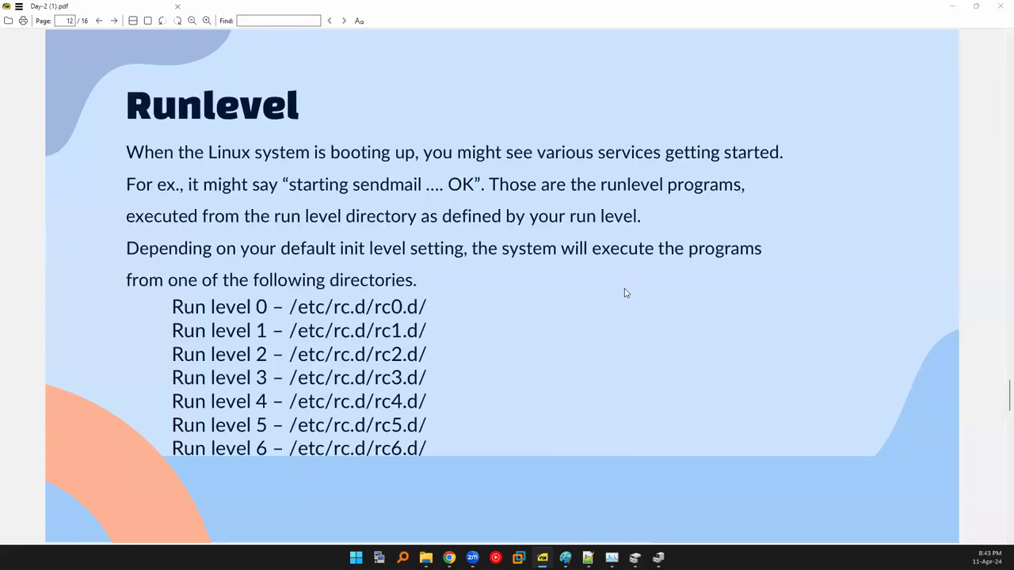
Back in Chrome, go up from Installation Files to the Linux Resource Drive folder.
key(alt+Tab)
key(ctrl+Tab)
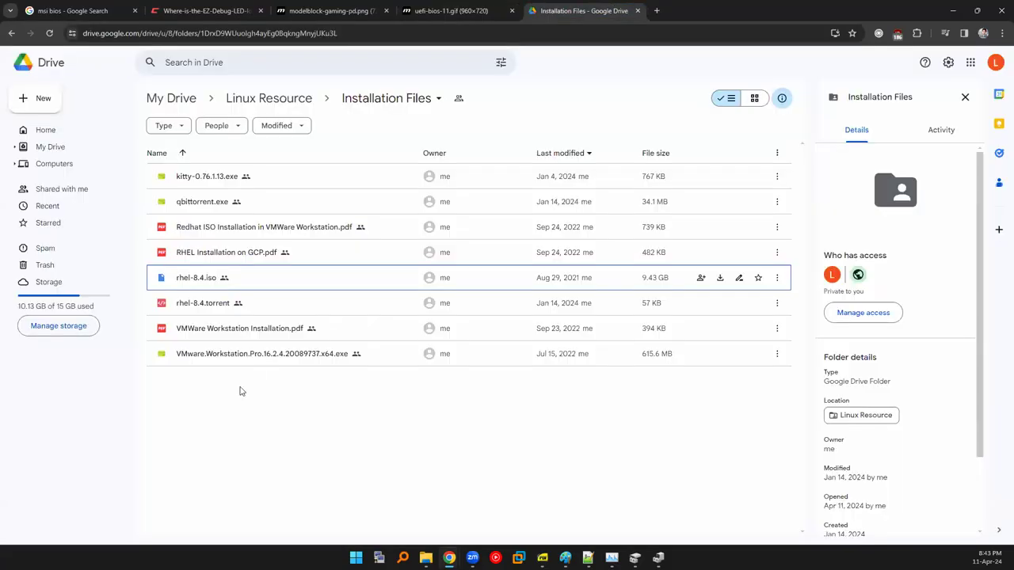
click(287, 99)
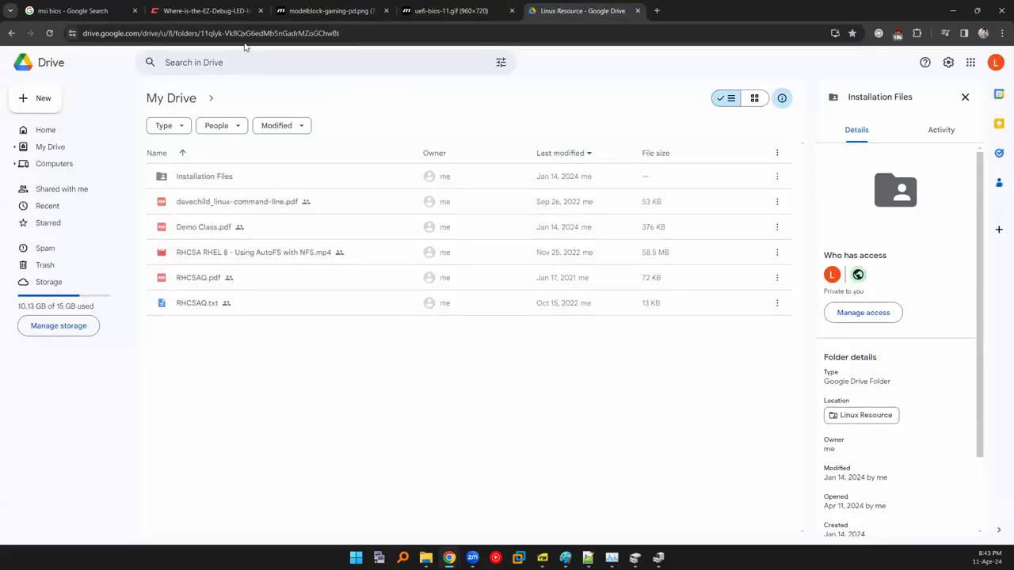
click(656, 11)
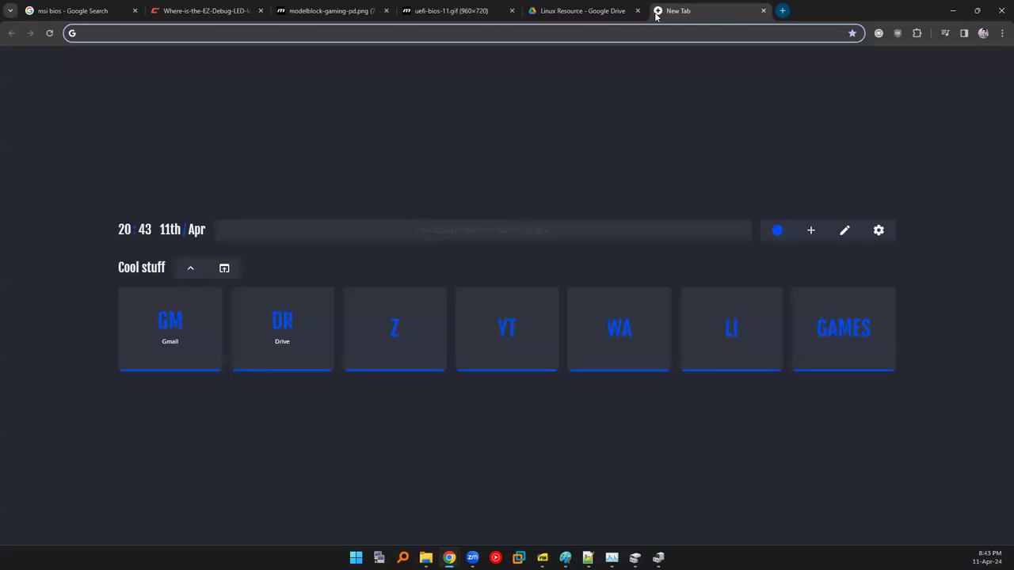
text(u)
key(BackSpace)
key(BackSpace)
text(b)
key(BackSpace)
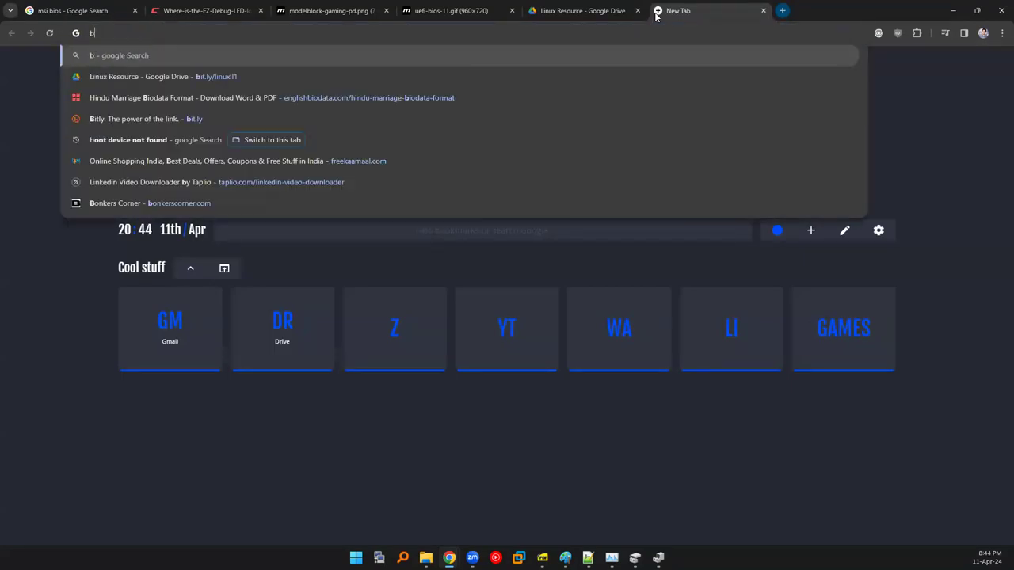
key(Down)
key(ctrl+a)
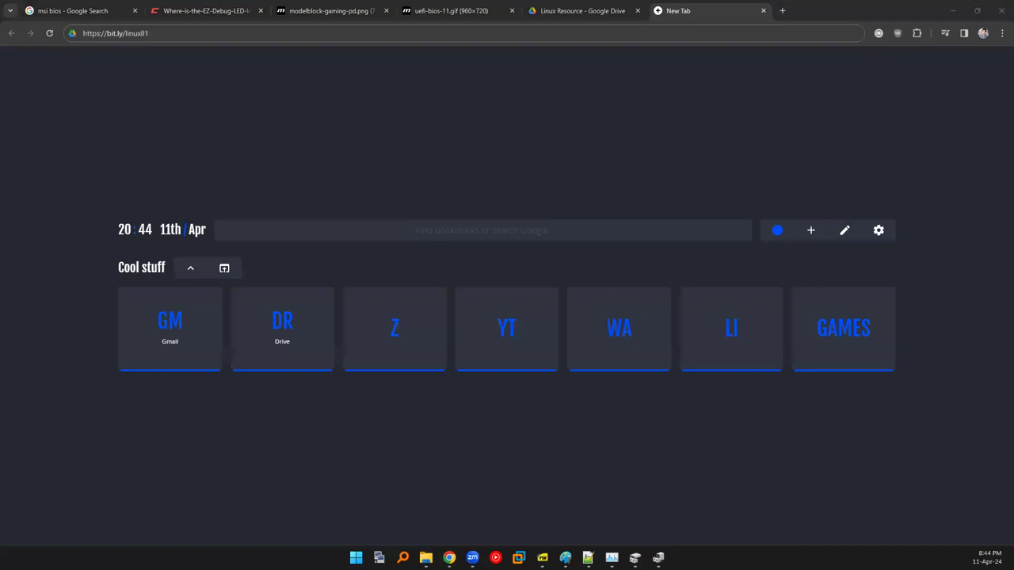
click(296, 26)
key(Return)
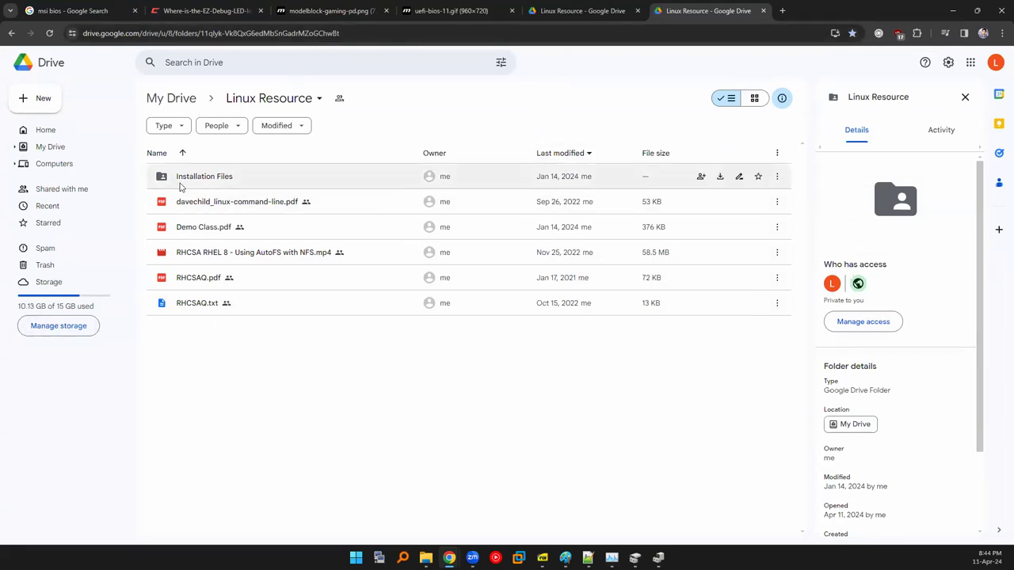
Select and clear the five Linux Resource files, then open Installation Files.
drag(226, 373, 220, 205)
click(213, 384)
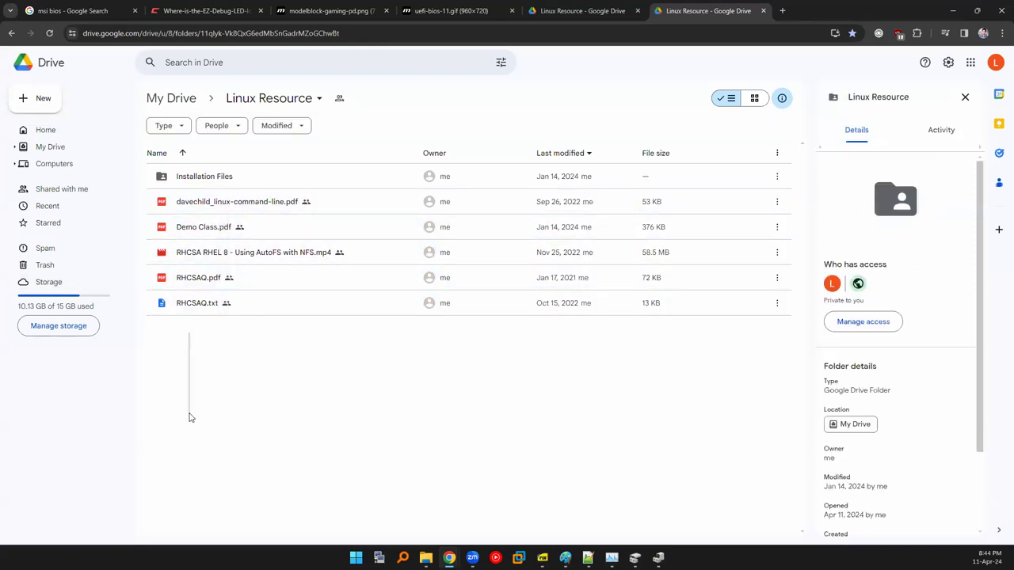
double_click(179, 187)
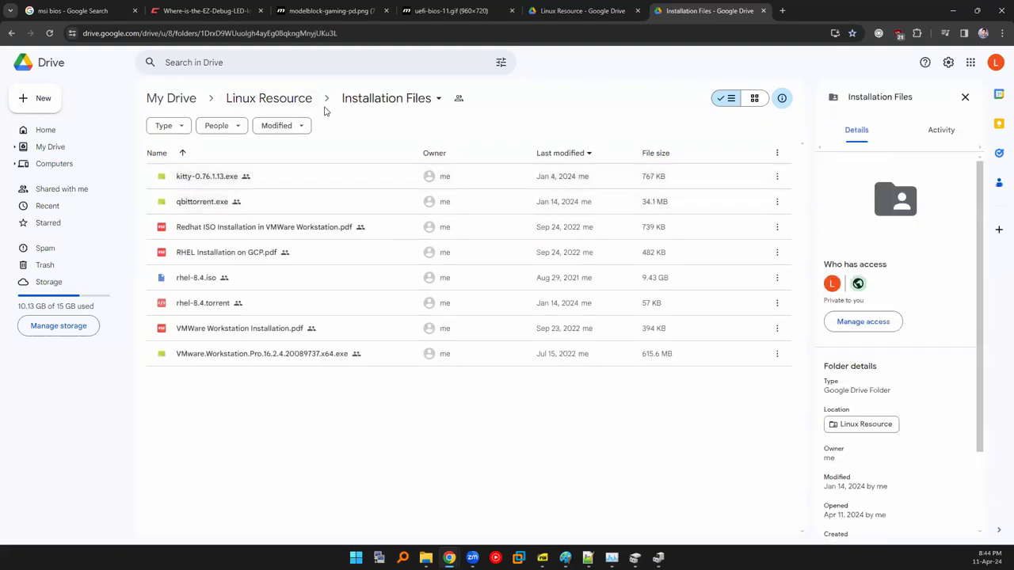
Highlight rhel-8.4.iso and the VMware Workstation installer, ending with only rhel-8.4.iso selected.
click(234, 279)
ctrl+click(248, 355)
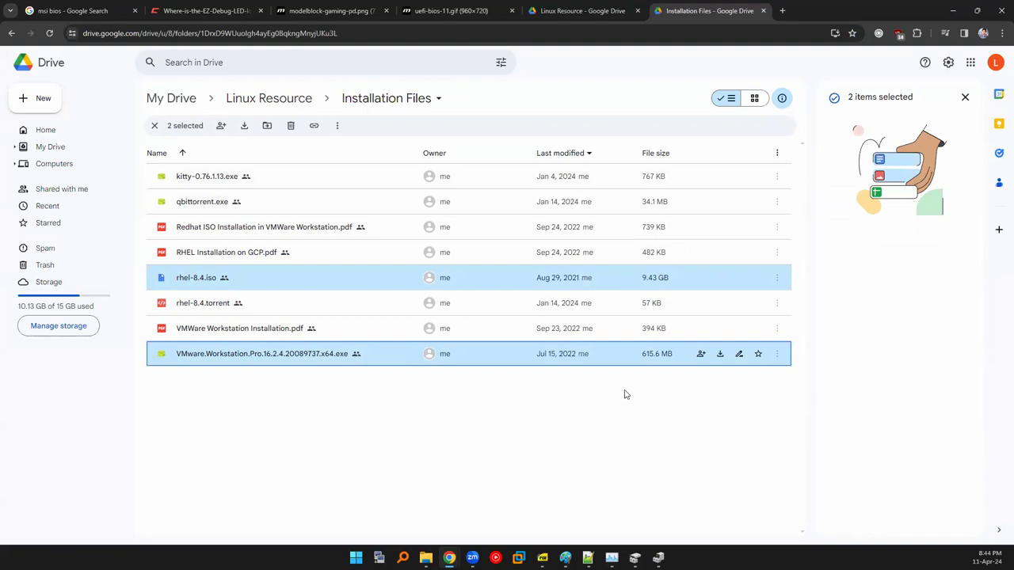
click(557, 398)
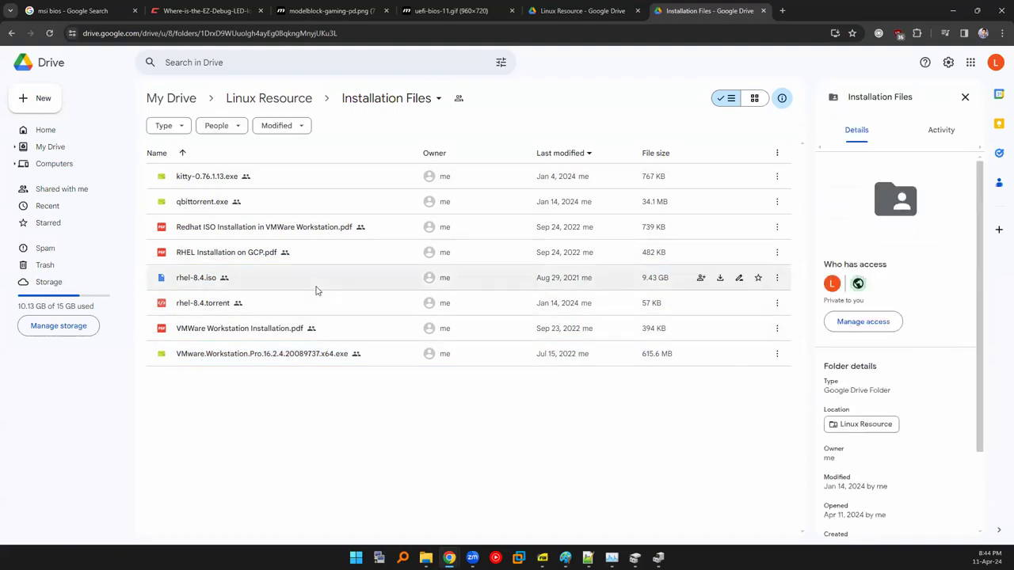
click(420, 278)
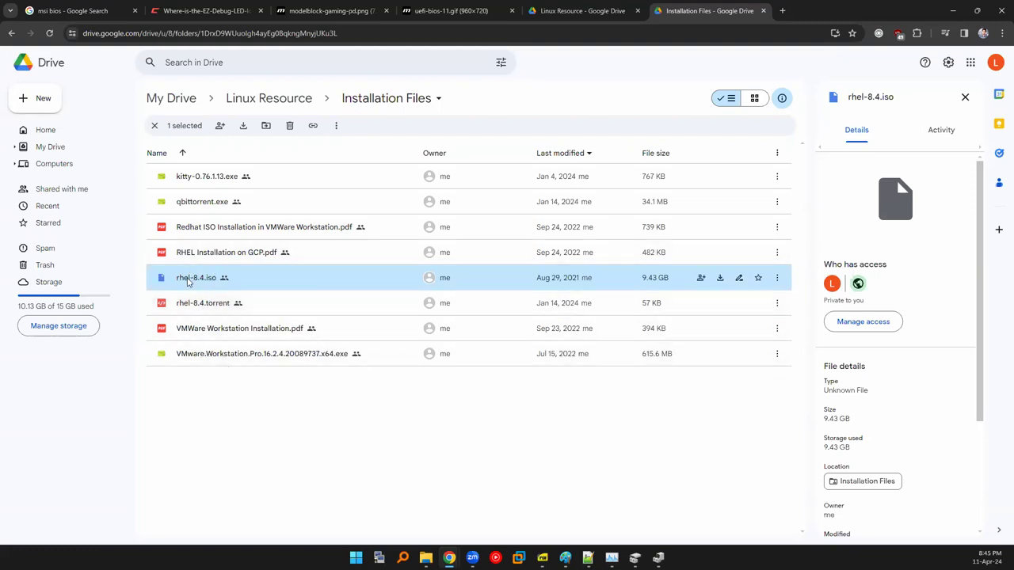
ctrl+click(268, 353)
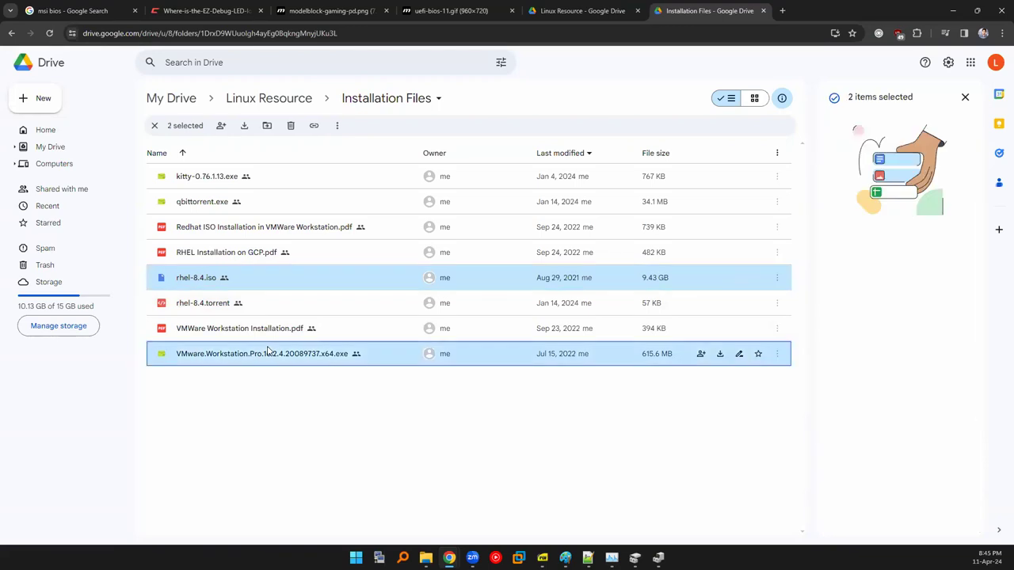
click(261, 286)
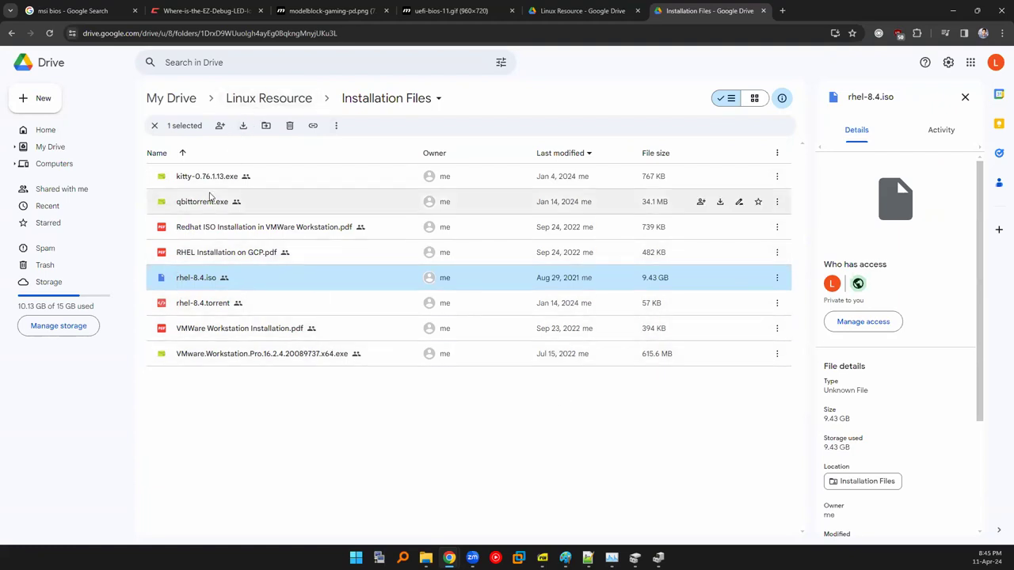
Download rhel-8.4.iso via IDM past the virus-scan warning, pause at 1.09%, close the window.
right_click(253, 285)
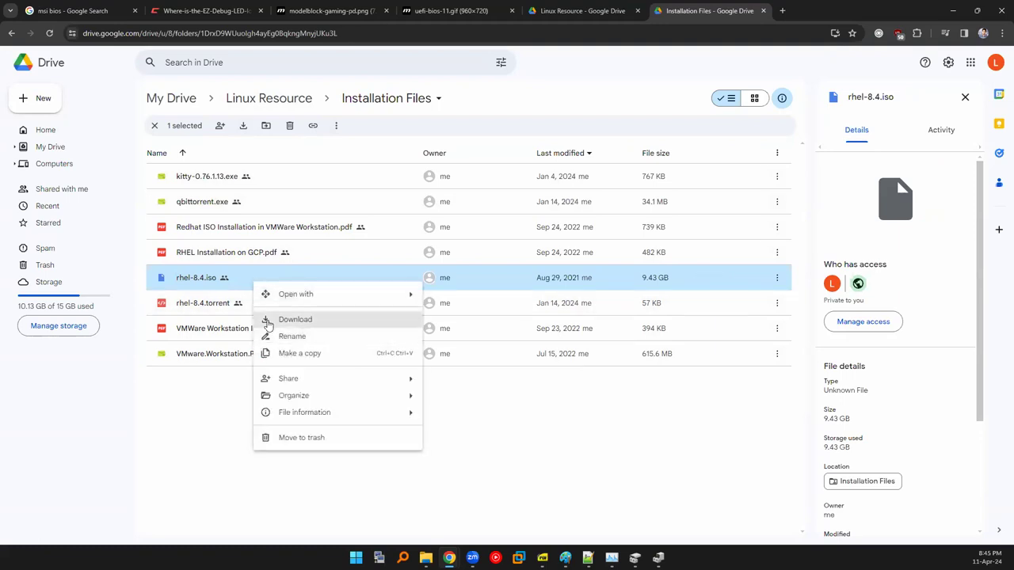
click(267, 320)
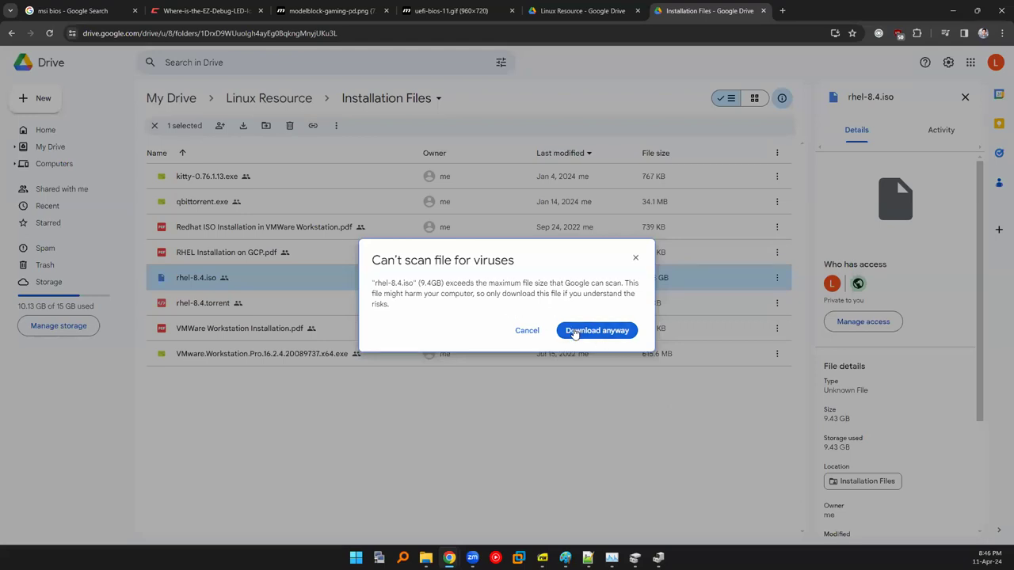
click(569, 331)
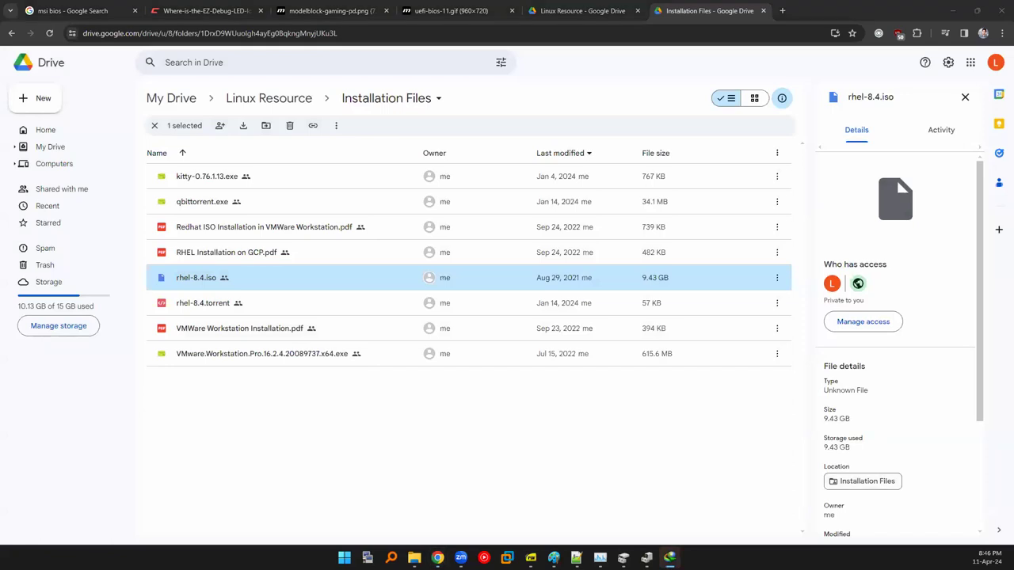
click(686, 369)
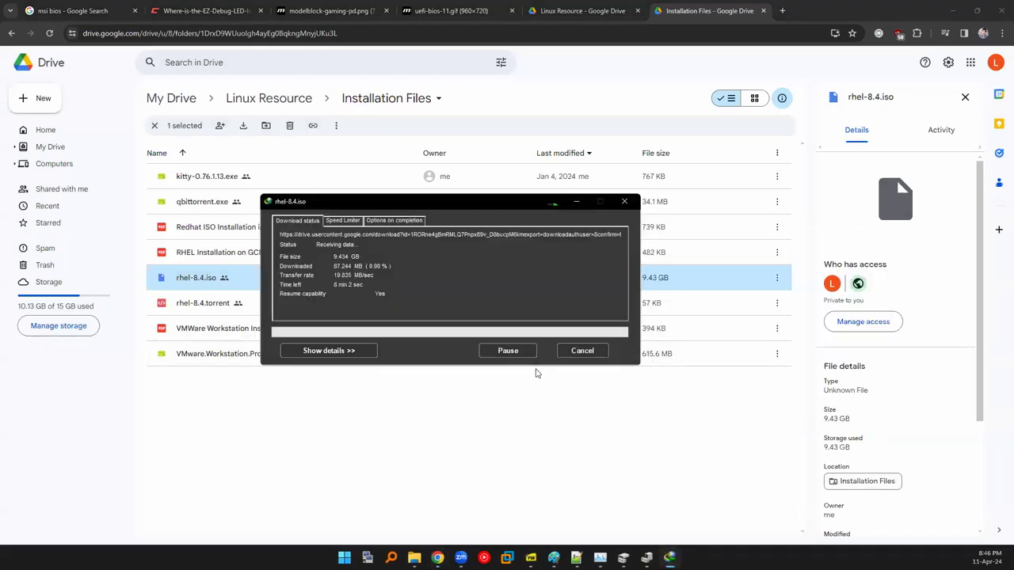
click(520, 356)
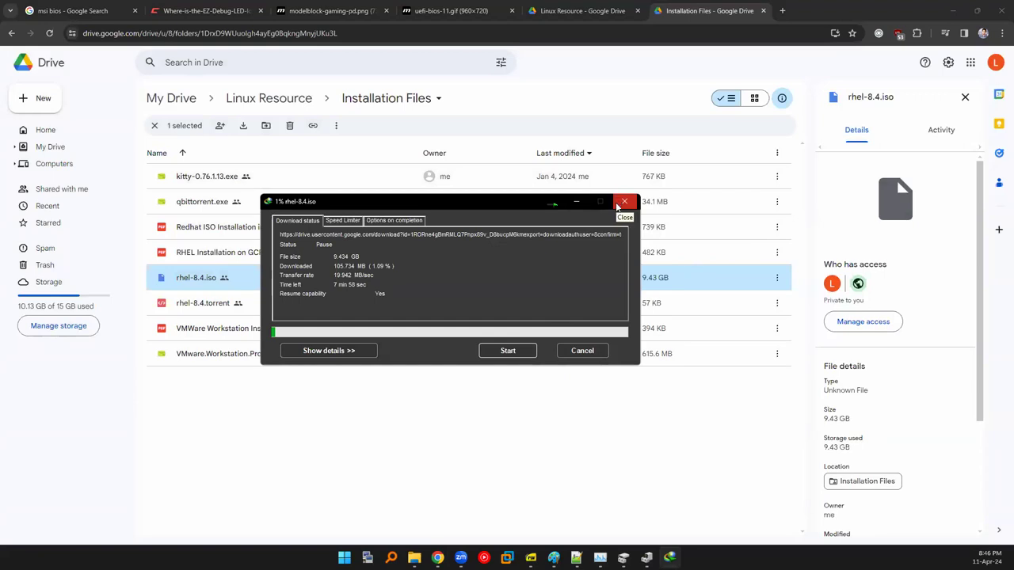
click(619, 204)
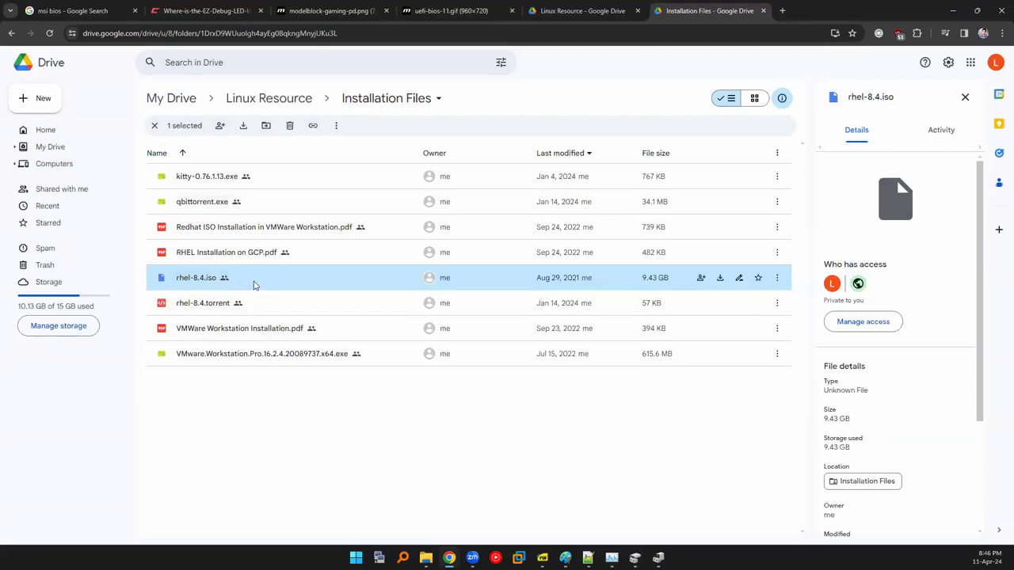
Check details of qbittorrent.exe, rhel-8.4.torrent, rhel-8.4.iso and RHEL Installation on GCP.pdf.
click(222, 203)
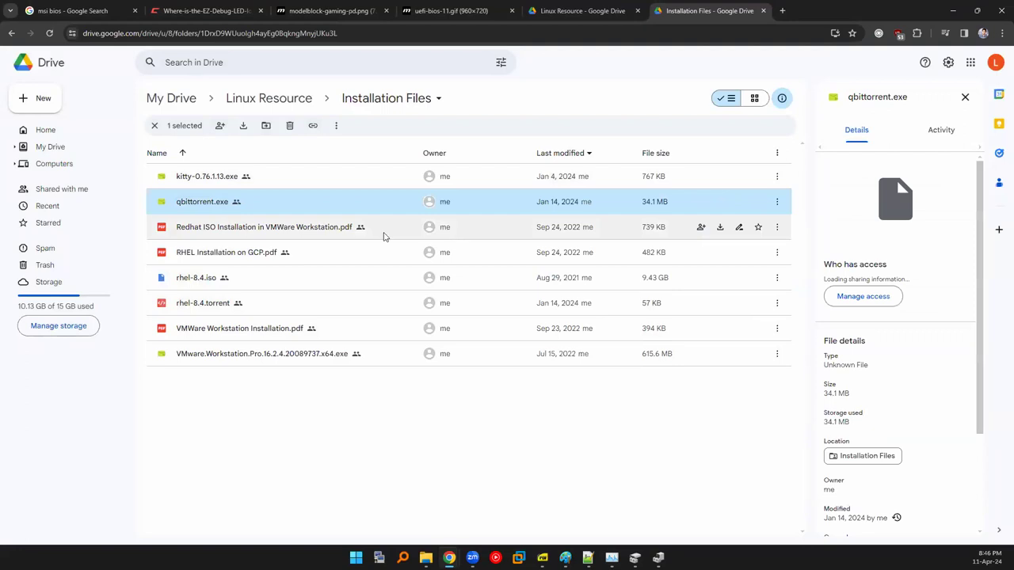
click(190, 303)
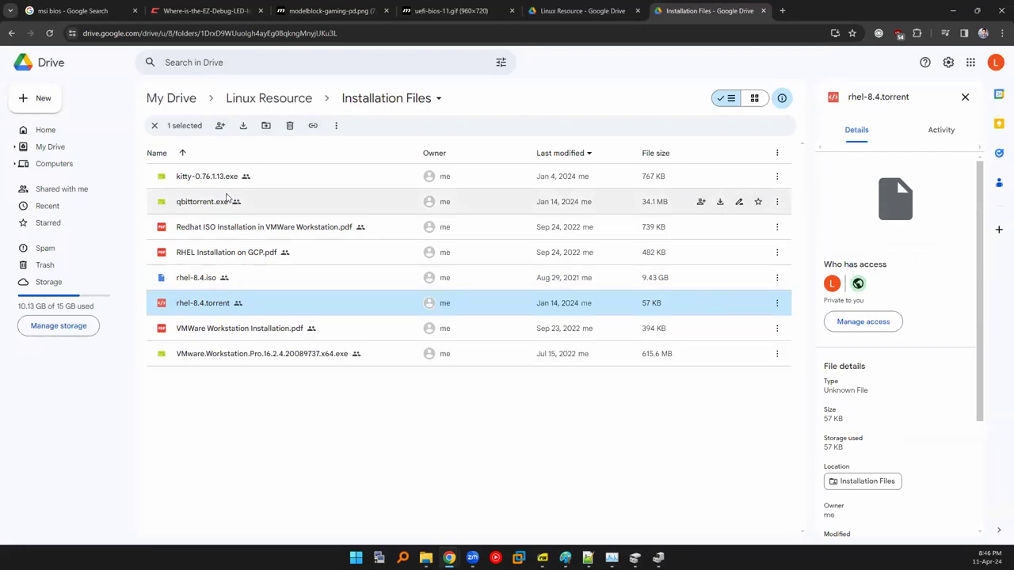
click(274, 278)
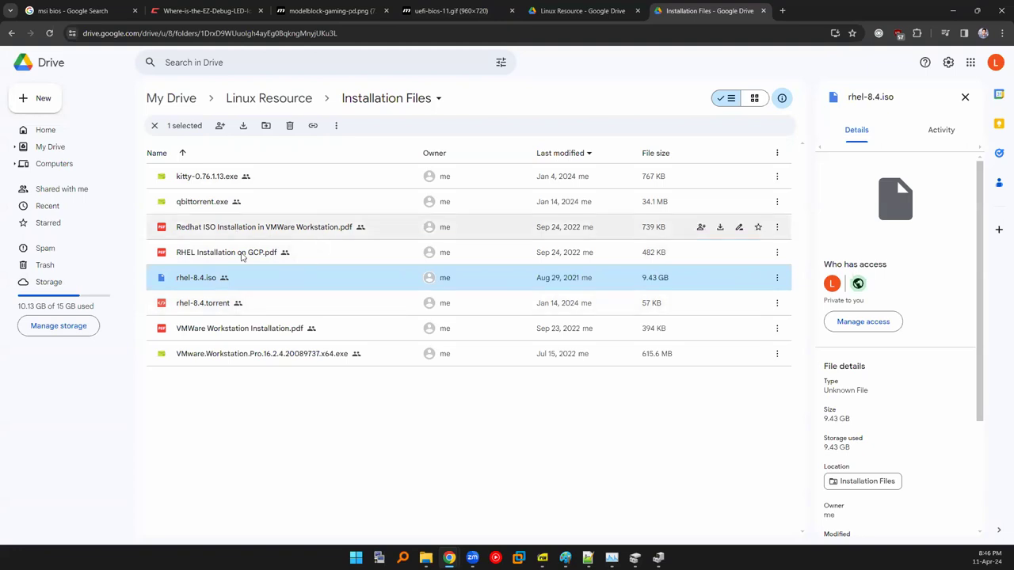
click(191, 260)
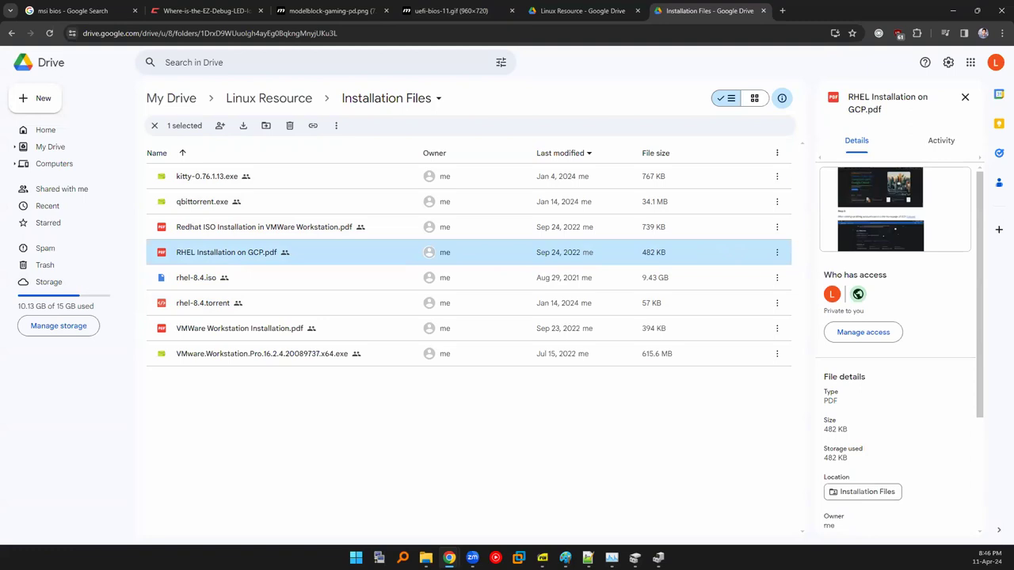
click(242, 470)
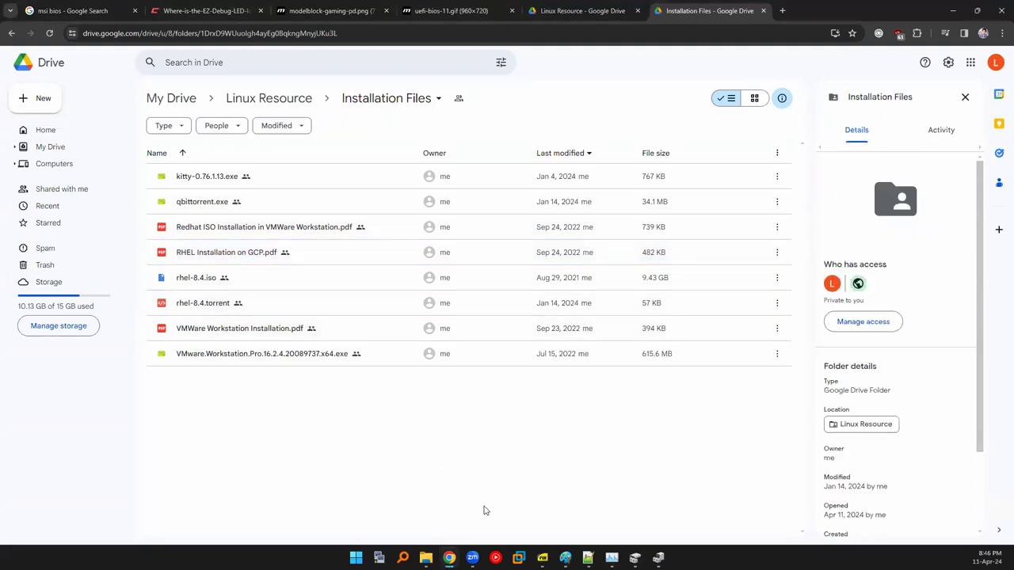
click(258, 282)
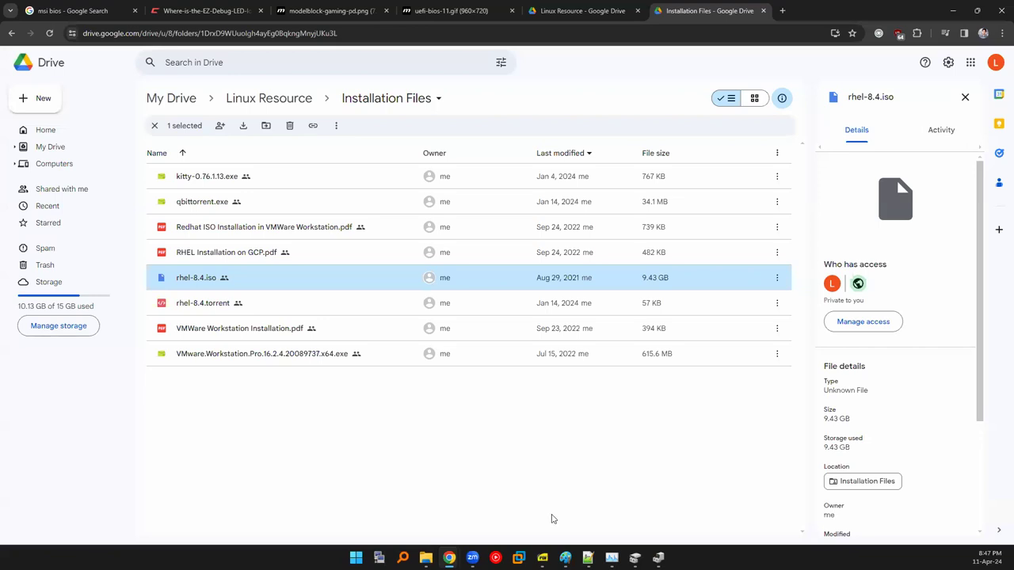
Glance at the Paint diagram, then reselect rhel-8.4.iso in Drive.
mouse_move(565, 558)
click(559, 470)
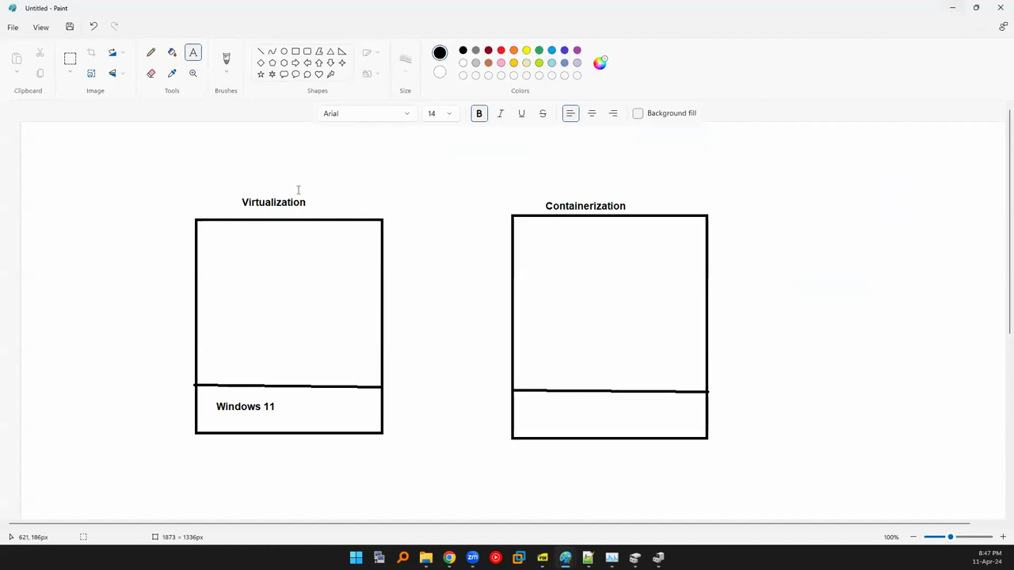
click(952, 7)
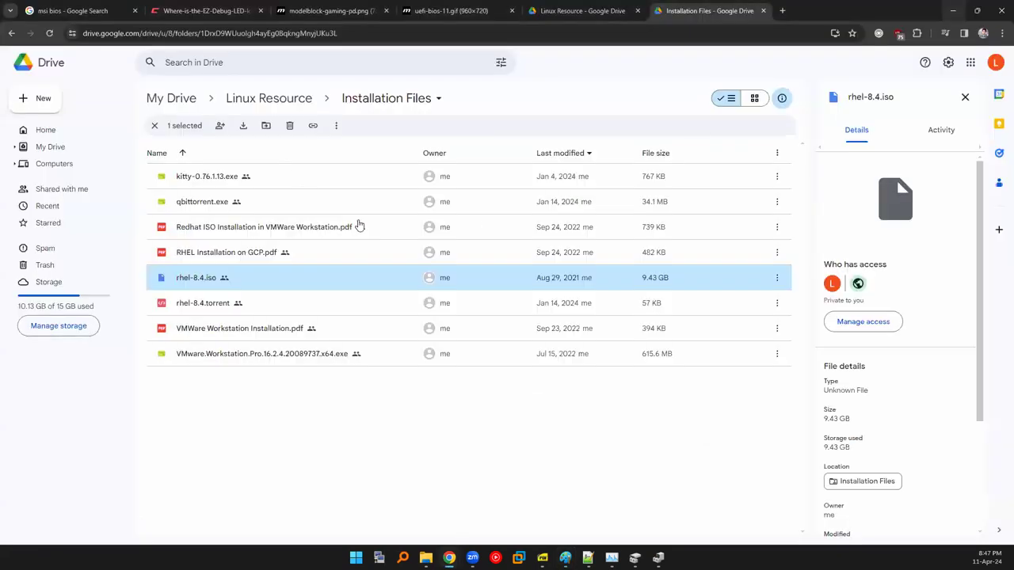
click(397, 474)
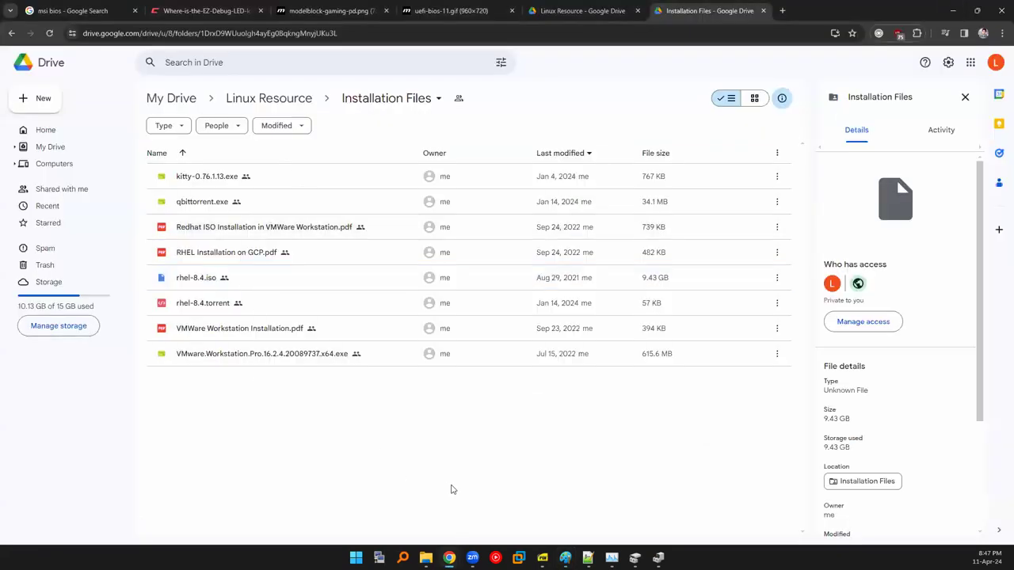
click(213, 283)
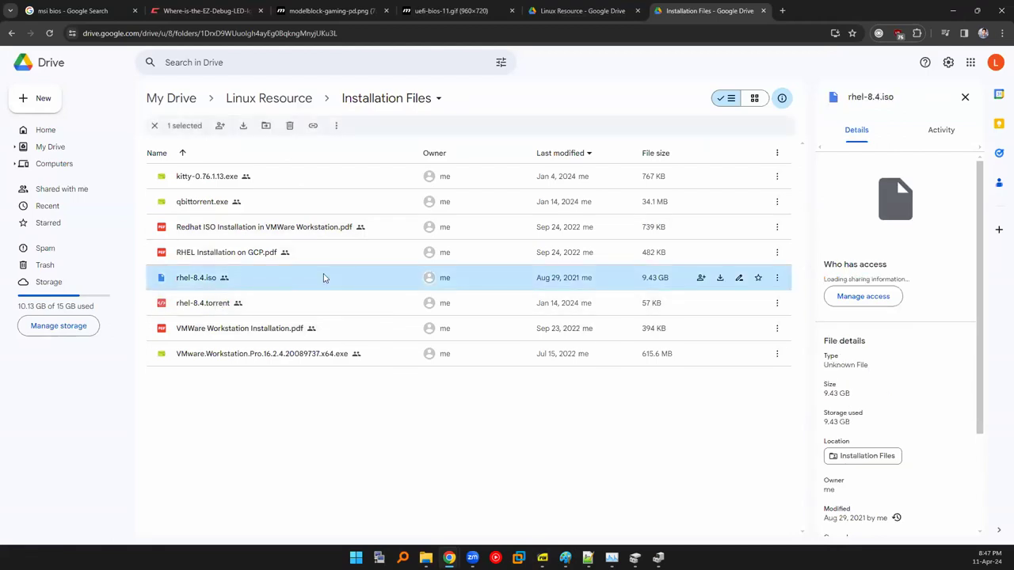
Compare the Redhat ISO guide PDFs and settle on VMWare Workstation Installation.pdf.
click(293, 229)
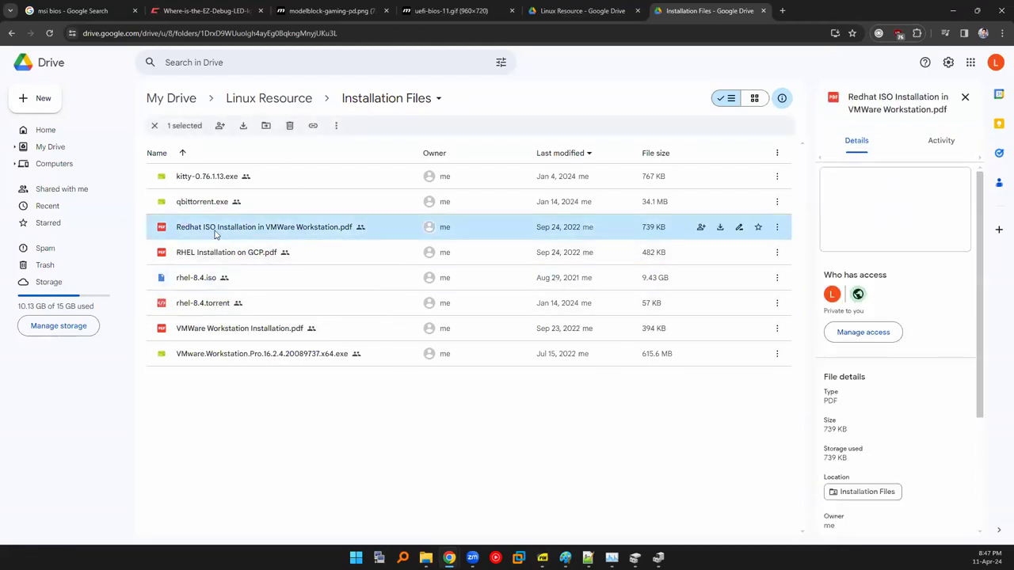
click(251, 283)
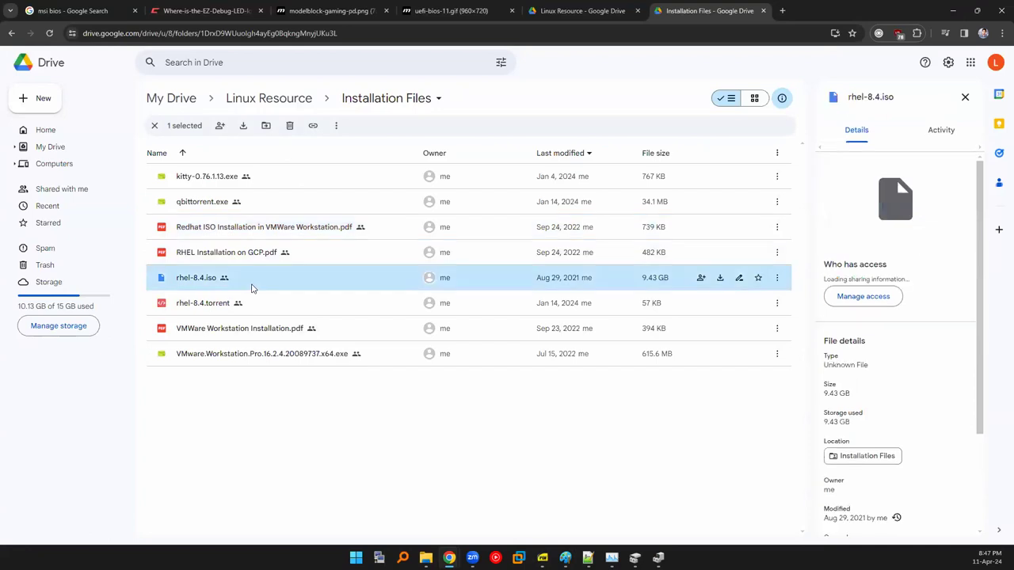
click(244, 231)
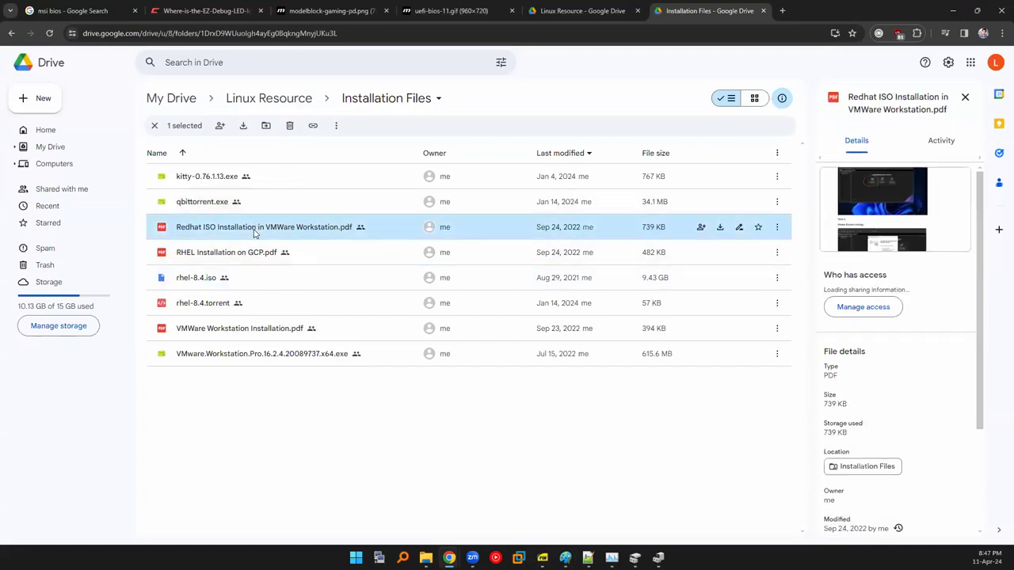
click(228, 323)
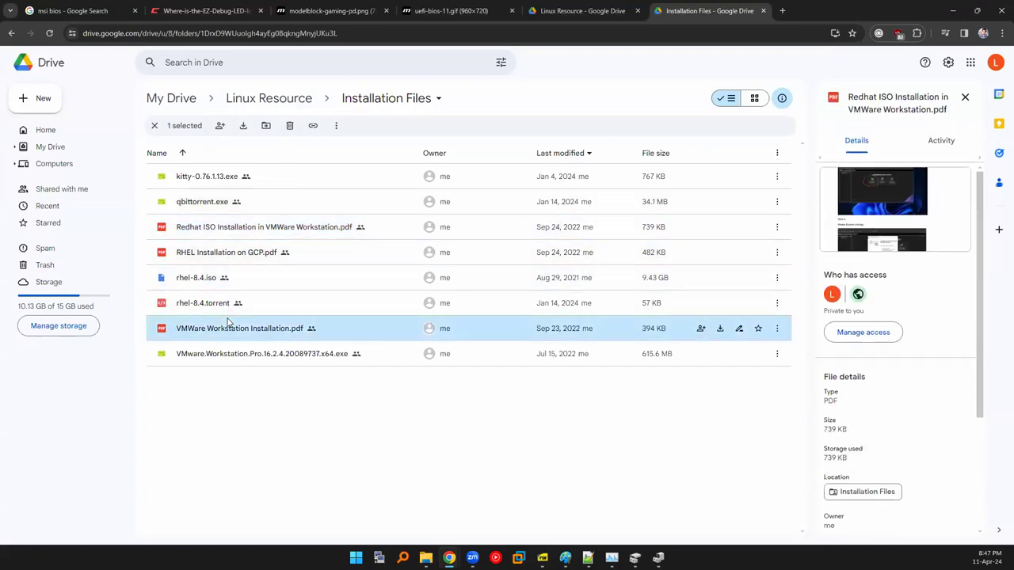
Preview VMWare Workstation Installation.pdf, then start typing 'vmware fu' in a new tab.
double_click(227, 322)
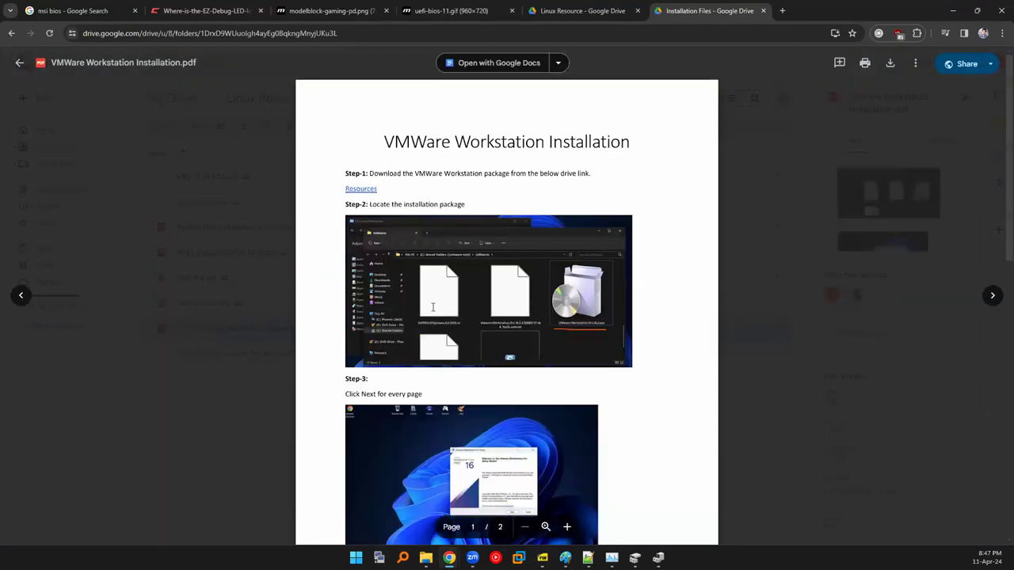
scroll(448, 358, down, 2)
scroll(411, 284, up, 2)
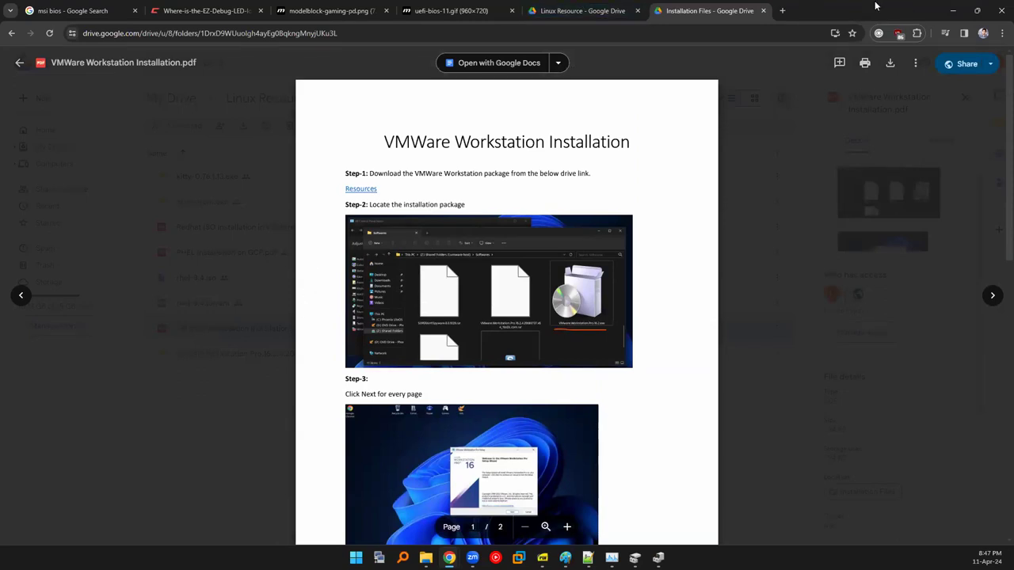
click(782, 10)
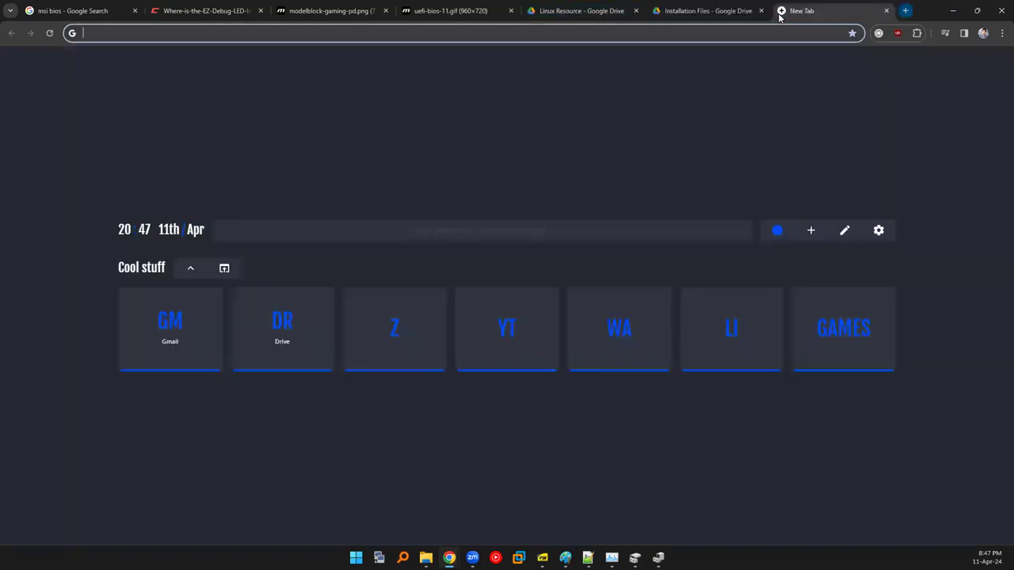
text(vmware fu)
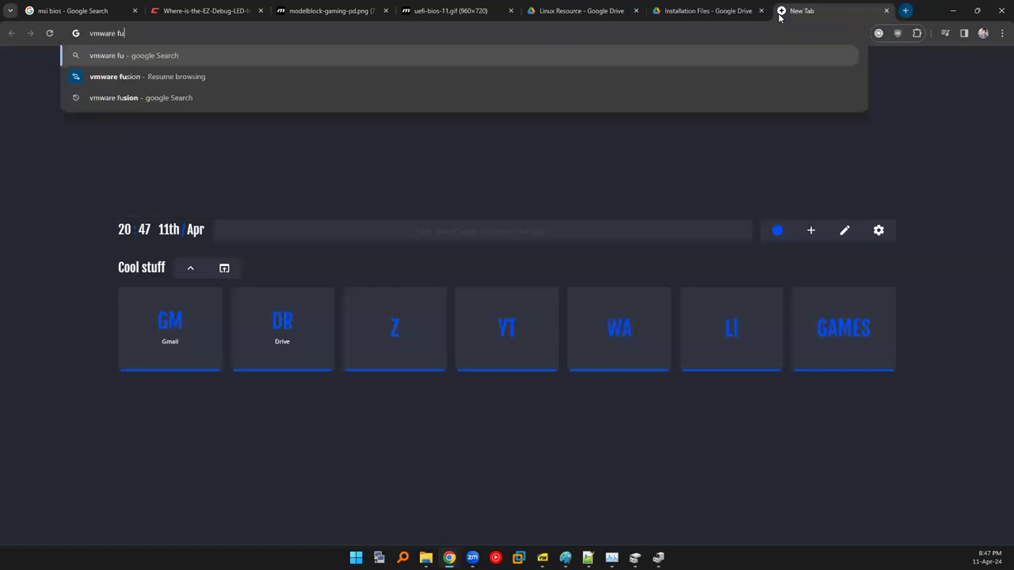
Search Google for 'vmware fusion' and open the VMware Fusion product page on vmware.com.
key(Down)
key(Return)
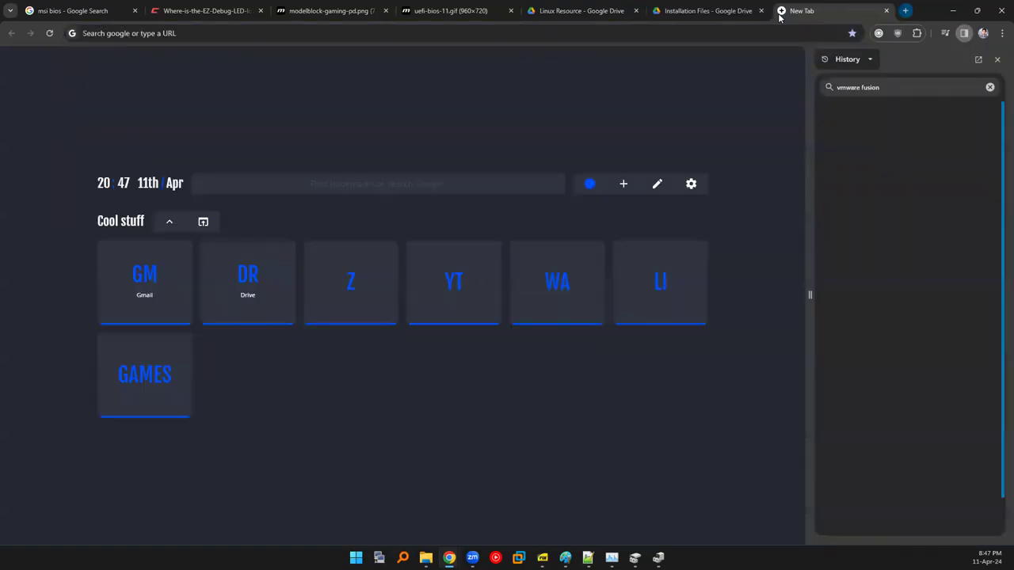
click(874, 136)
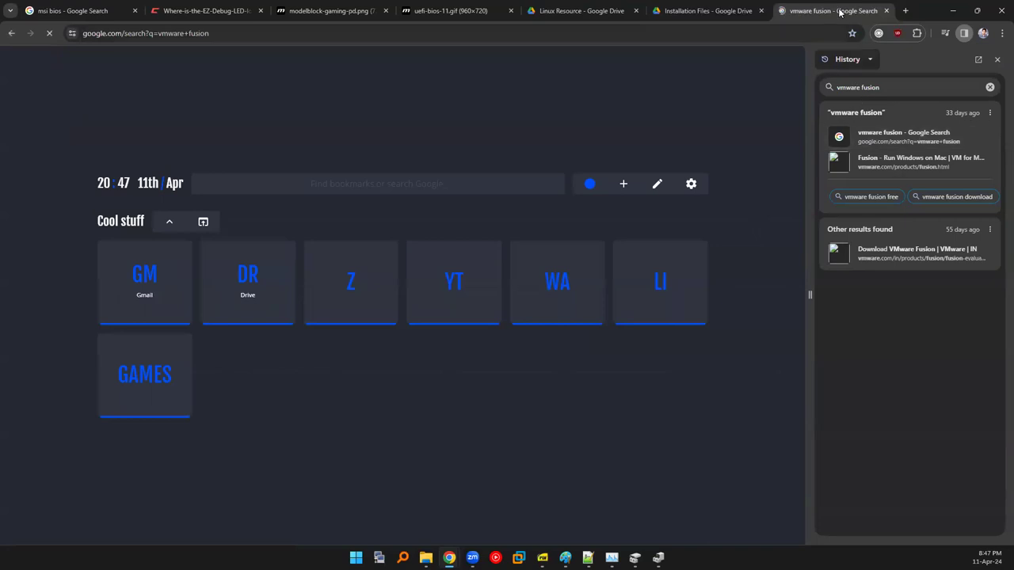
click(997, 60)
click(287, 228)
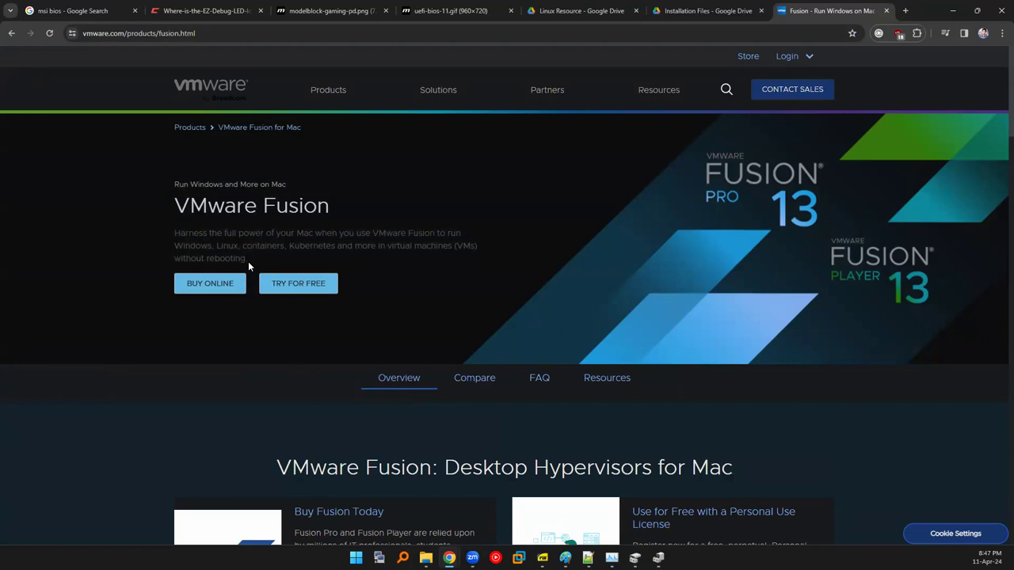
Compare the installation guide preview with the Fusion page's introduction paragraph.
click(674, 10)
scroll(499, 341, down, 10)
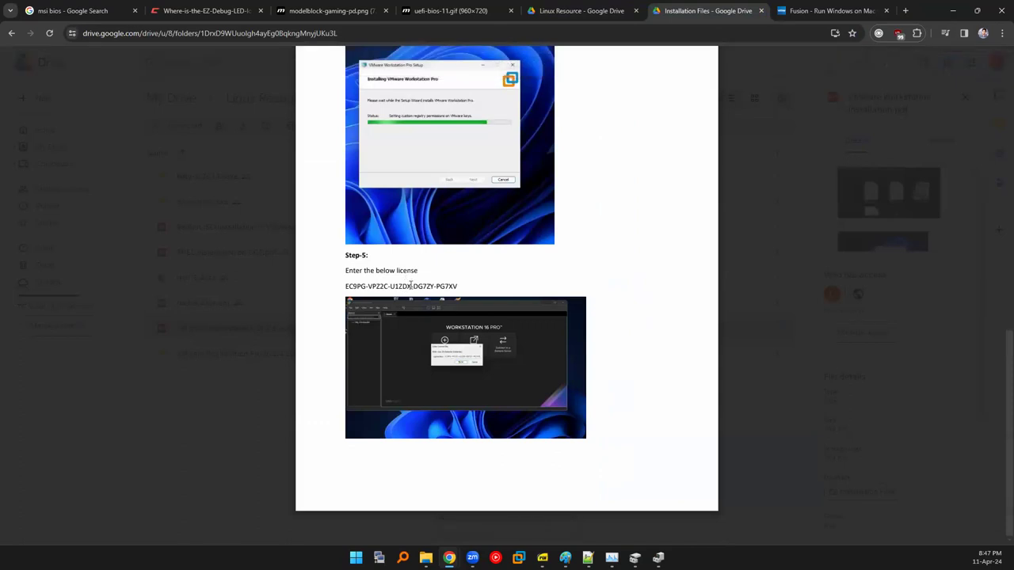
click(828, 10)
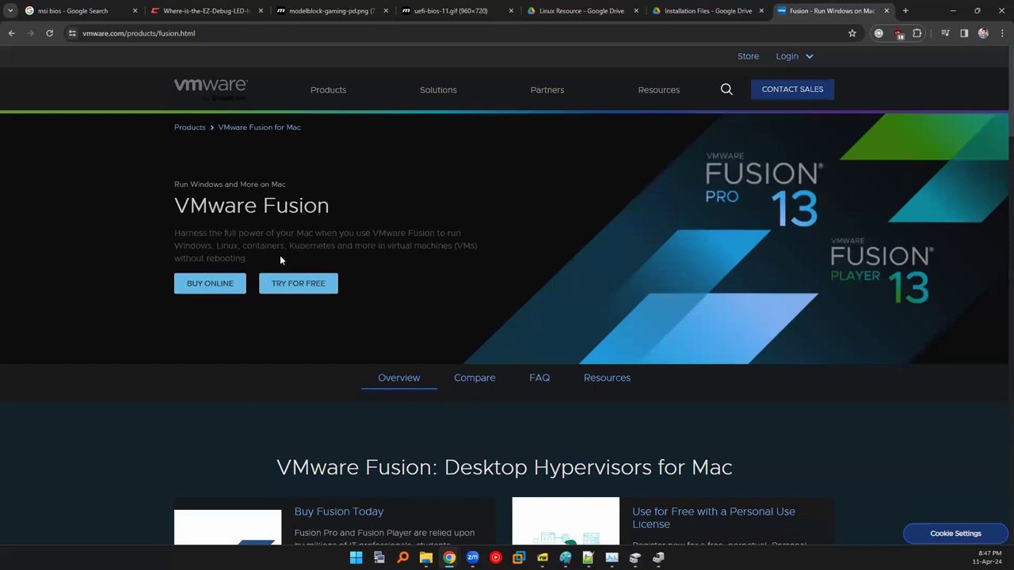
drag(256, 255, 173, 238)
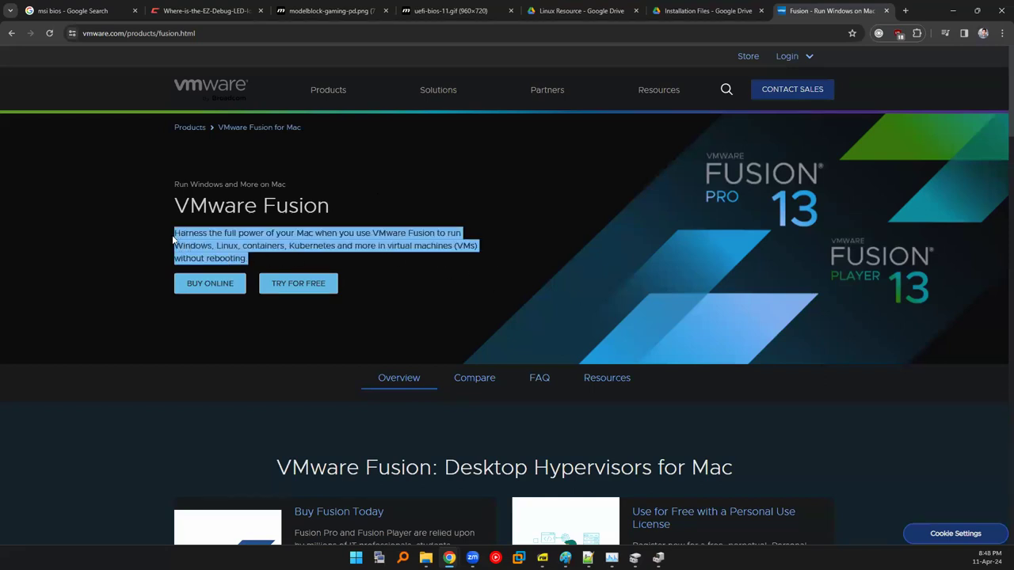
click(174, 237)
Close the guide's PDF preview and return to the Installation Files list.
click(708, 10)
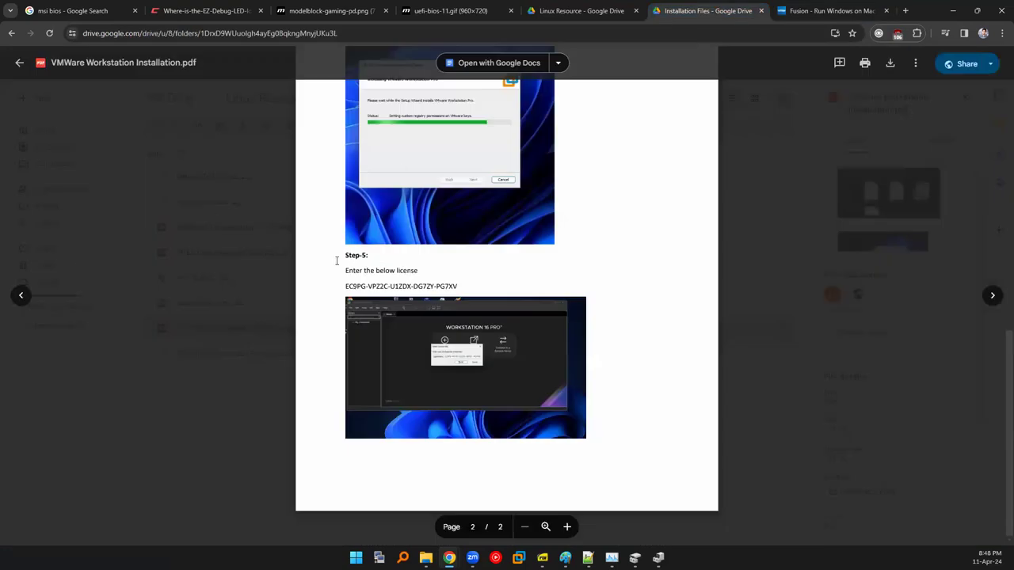
click(819, 15)
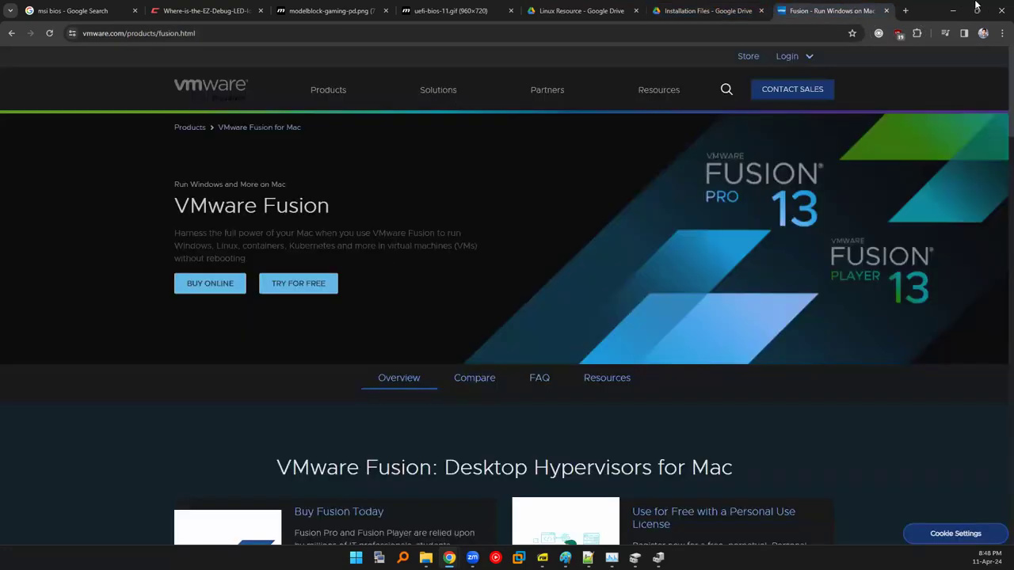
click(708, 10)
click(217, 306)
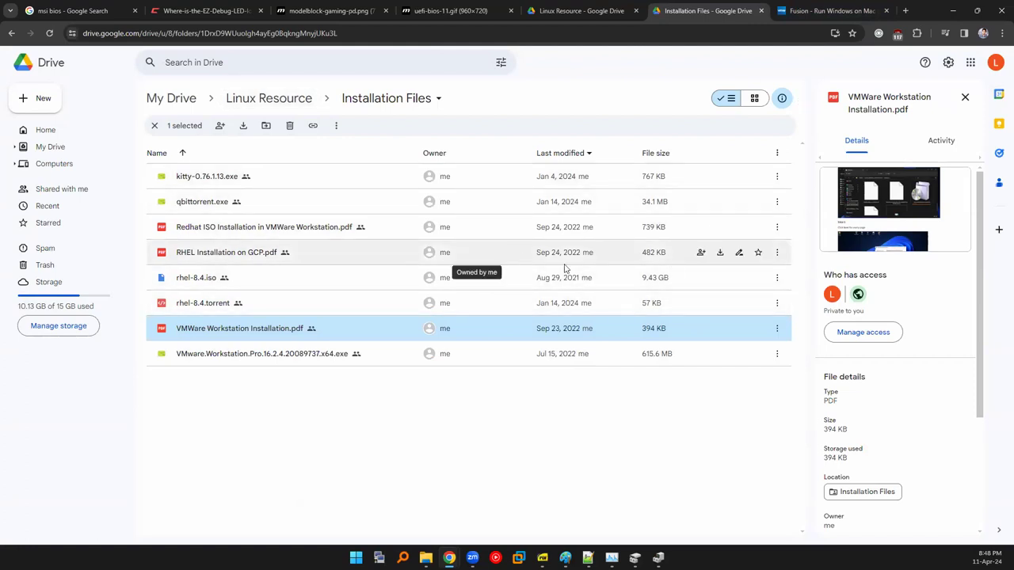
click(816, 8)
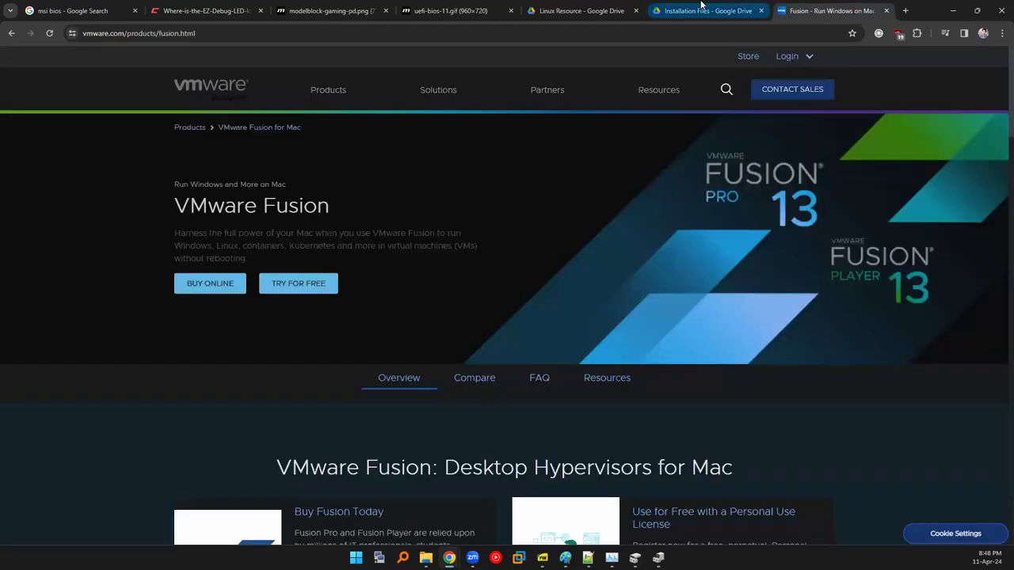
click(697, 10)
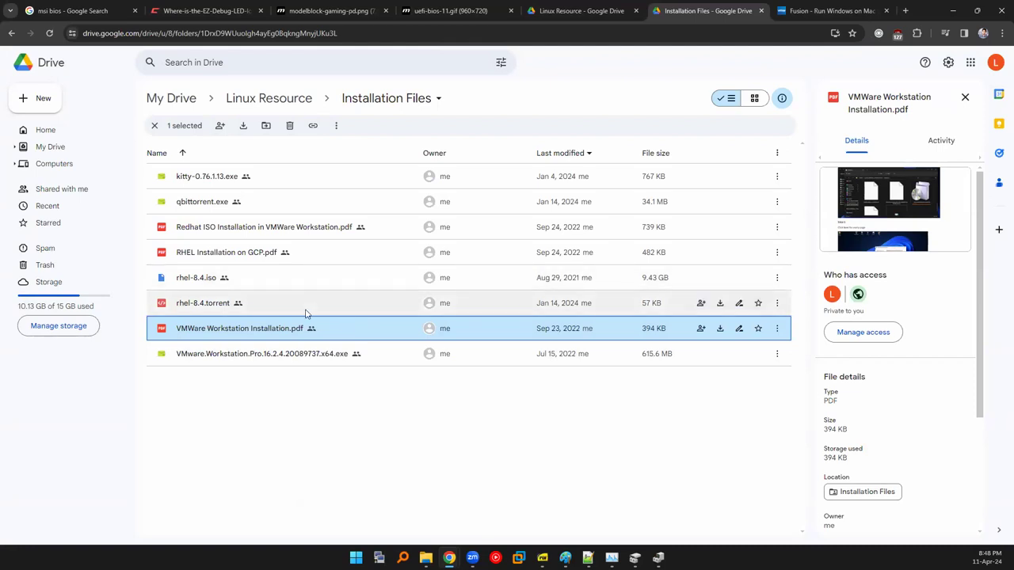
Reopen the VMWare Workstation Installation.pdf preview and scroll through it.
double_click(355, 329)
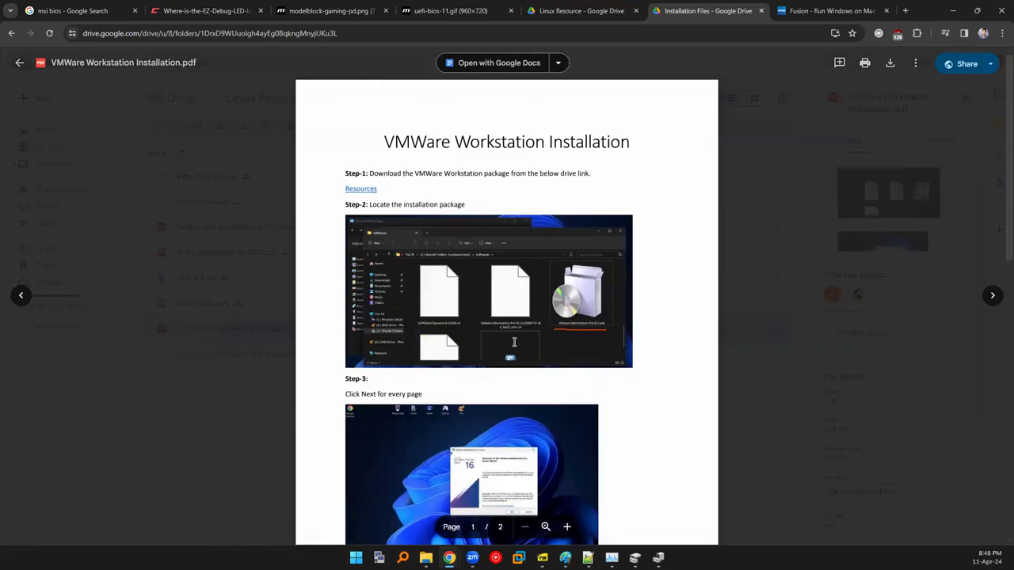
scroll(533, 340, down, 2)
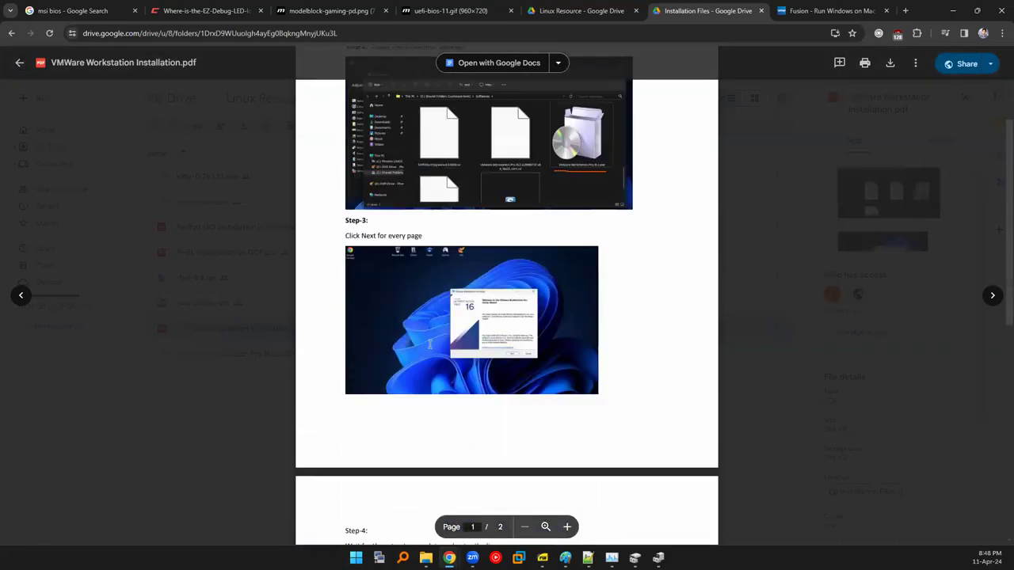
scroll(444, 349, down, 2)
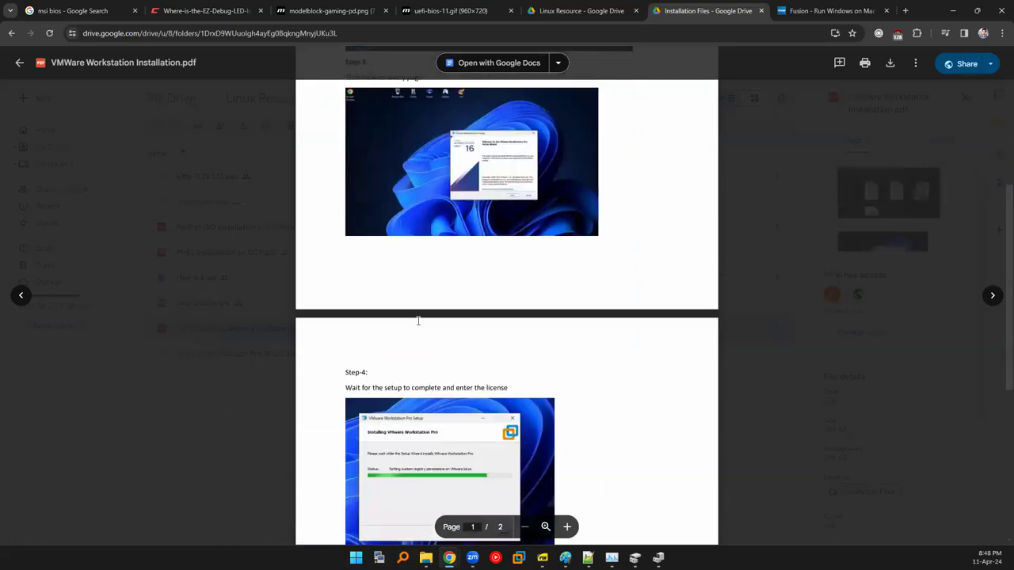
scroll(420, 277, up, 1)
ctrl+scroll(475, 261, up, 4)
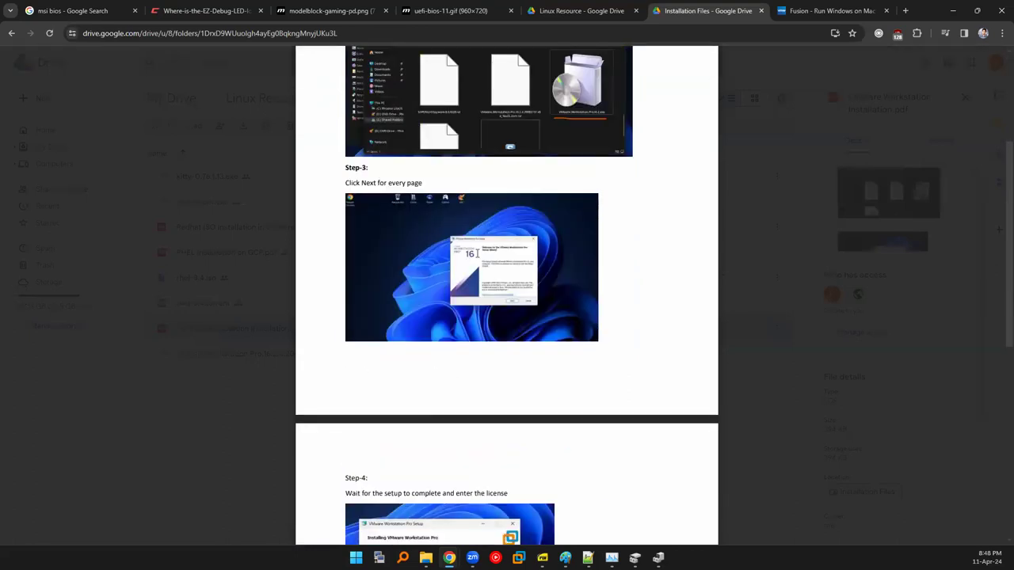
Reset zoom to 100%, download the guide, and close the preview.
click(838, 55)
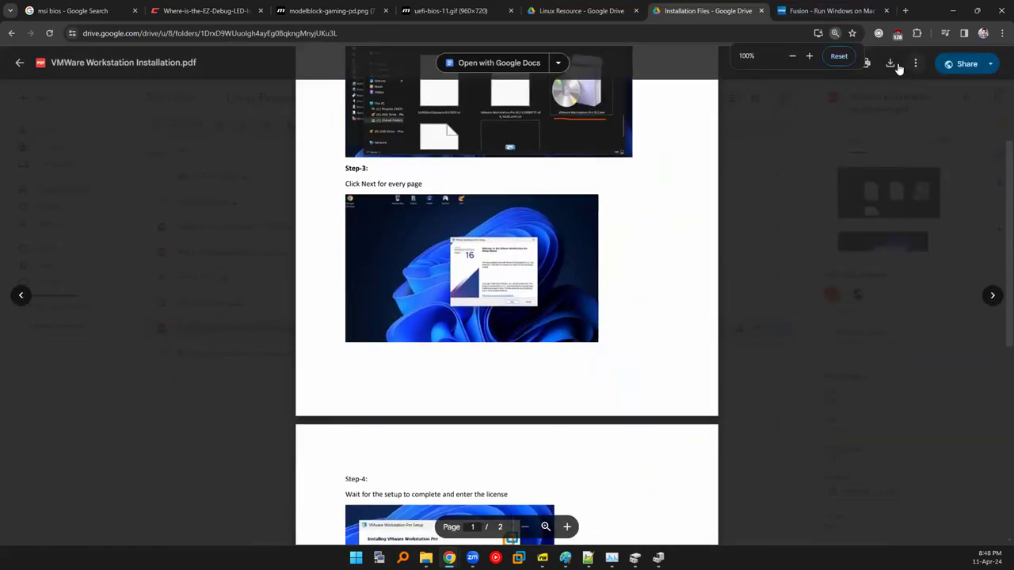
click(893, 65)
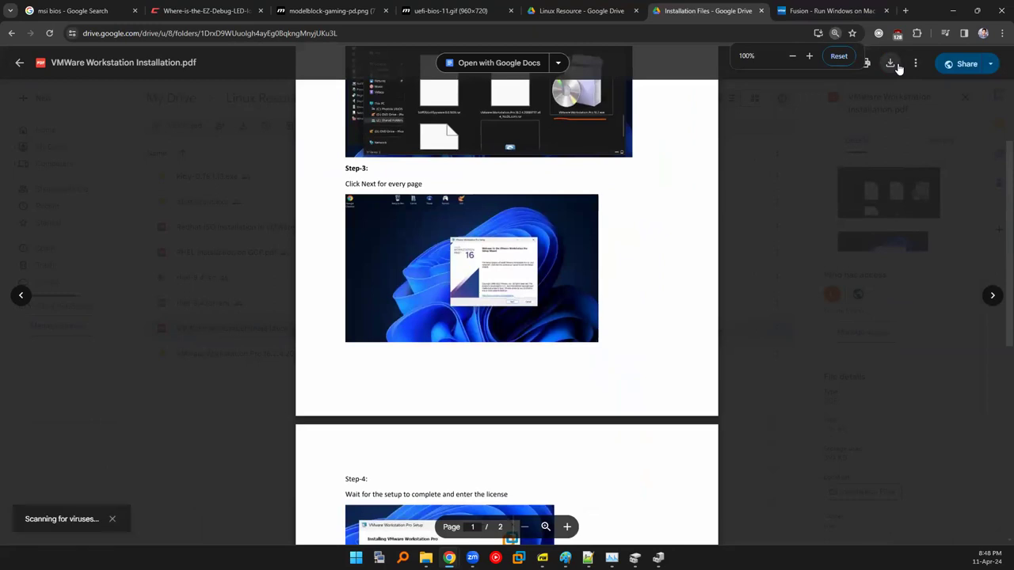
click(887, 156)
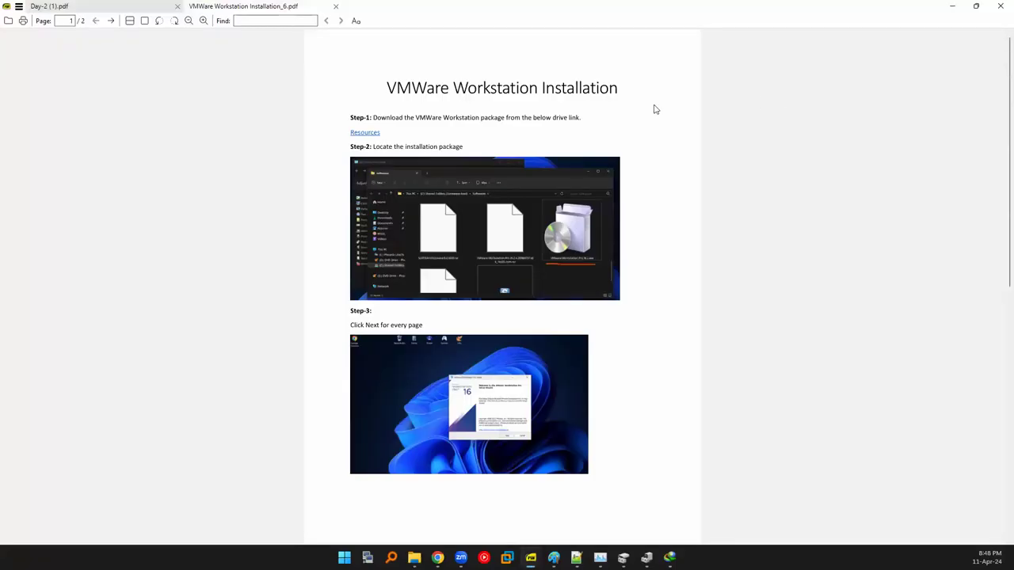
Fit the VMware guide to page width, scroll to Step-5 and highlight the licence key text.
key(ctrl+2)
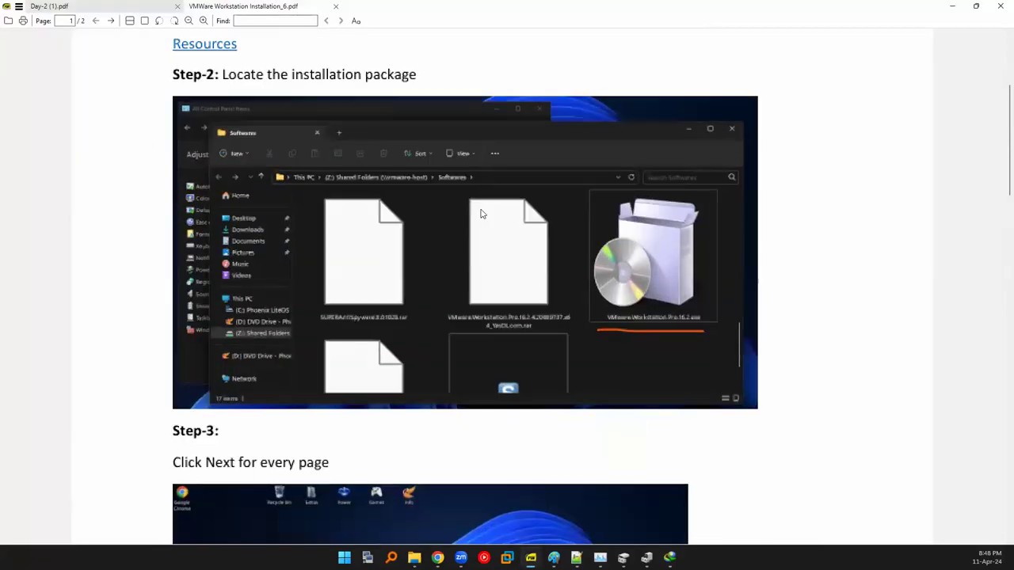
scroll(521, 234, down, 4)
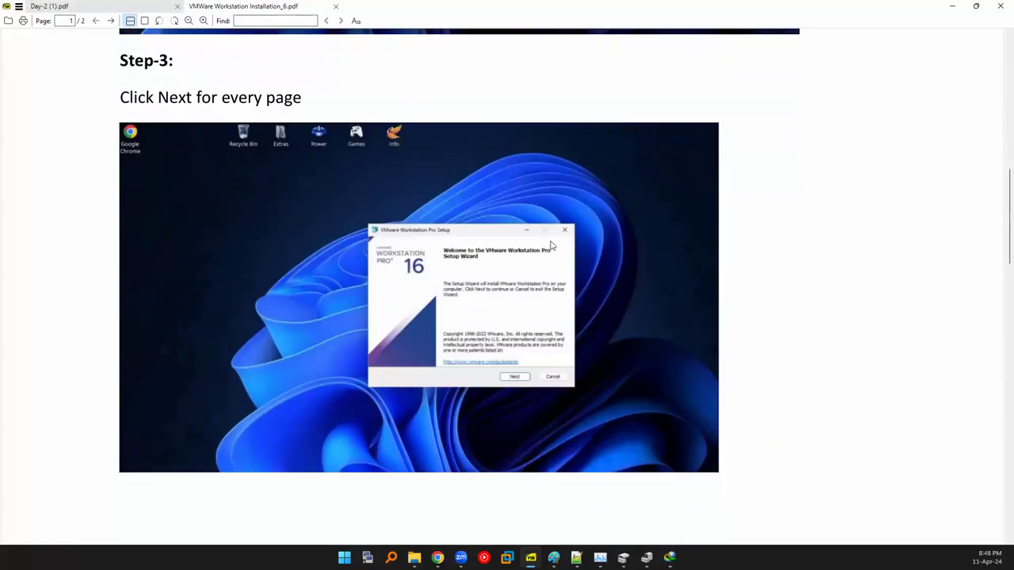
scroll(550, 245, up, 3)
scroll(648, 262, down, 3)
scroll(473, 341, down, 7)
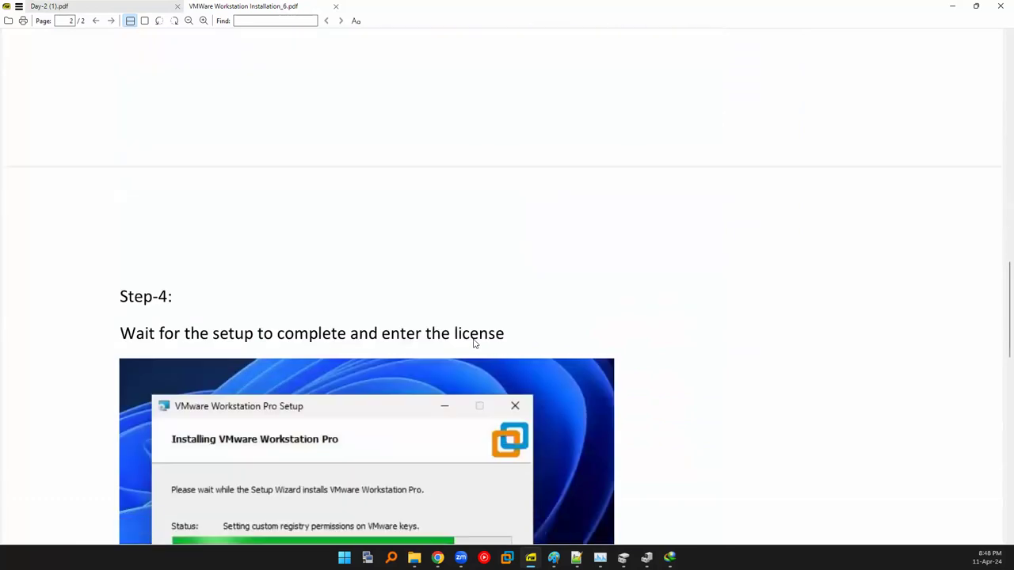
scroll(357, 277, down, 2)
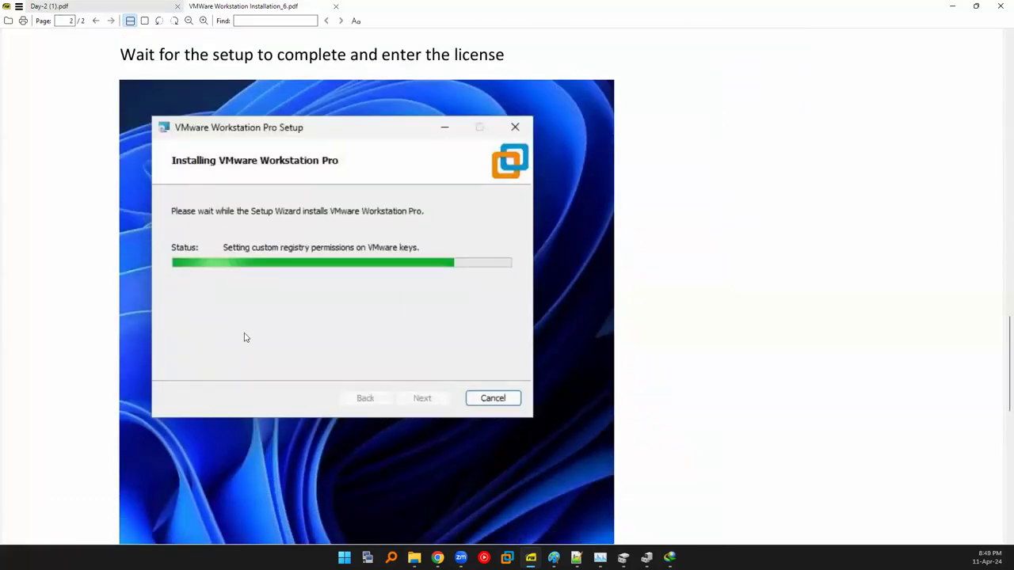
scroll(243, 337, down, 5)
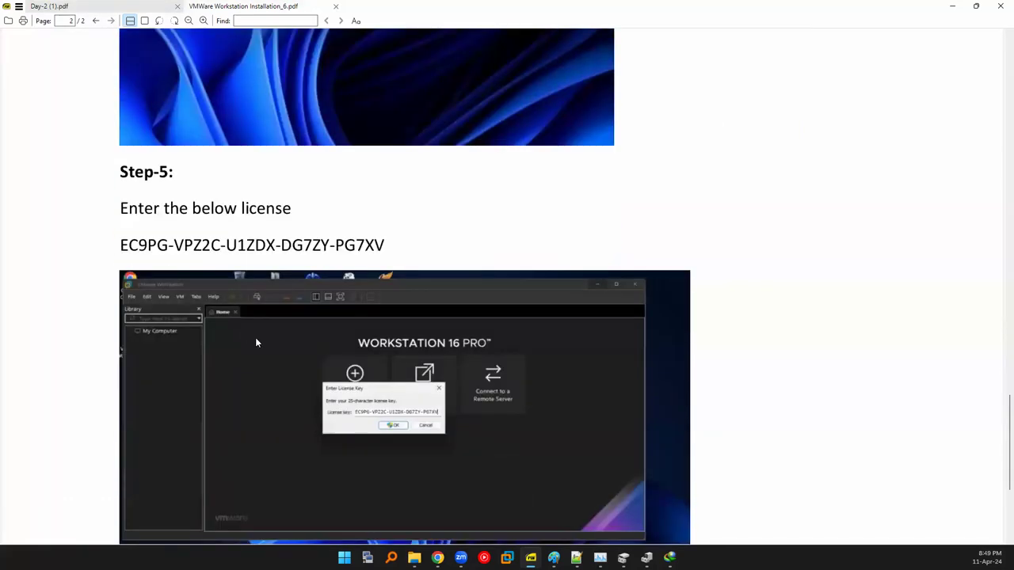
scroll(143, 292, down, 1)
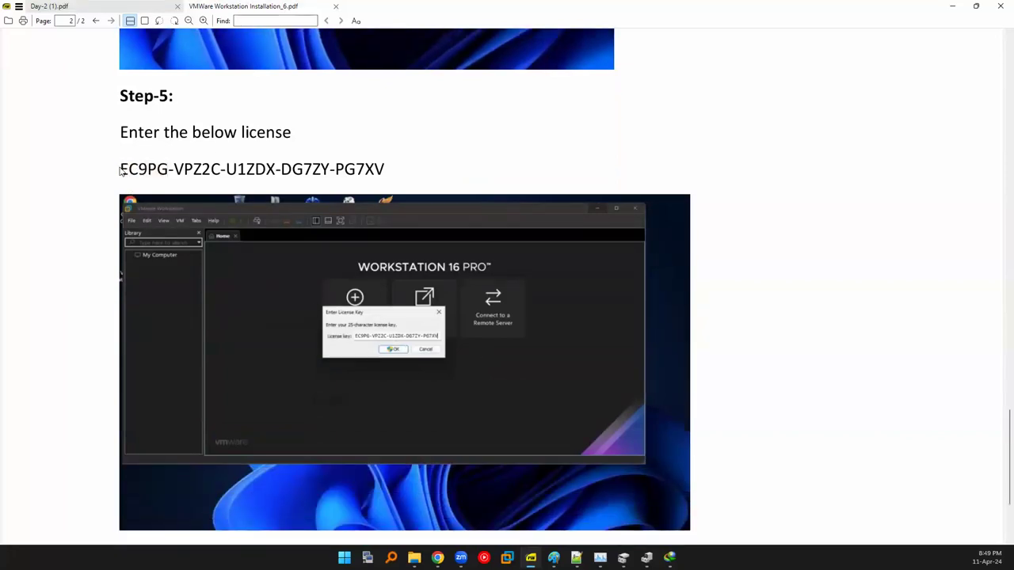
drag(121, 169, 448, 175)
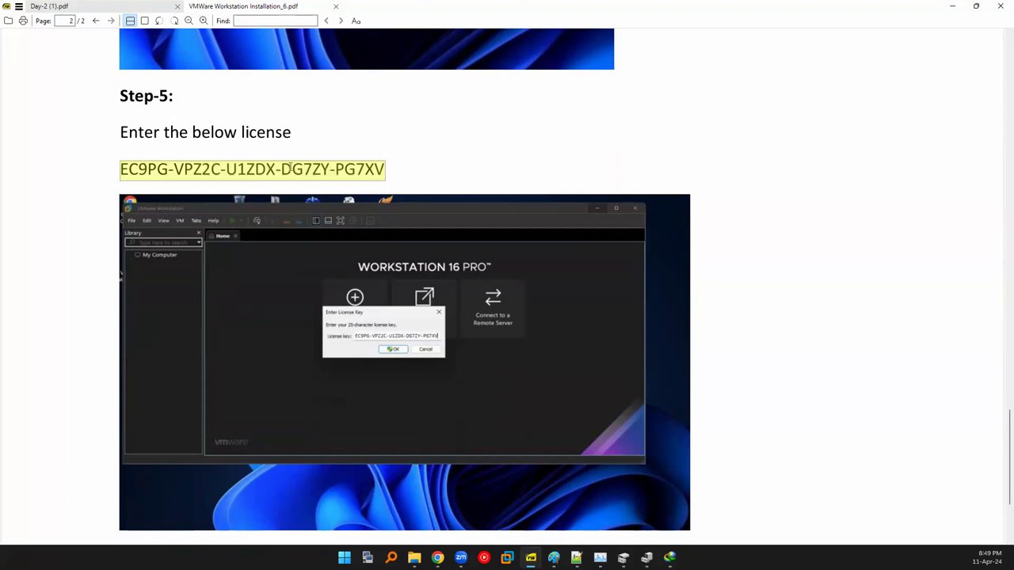
key(alt+Tab)
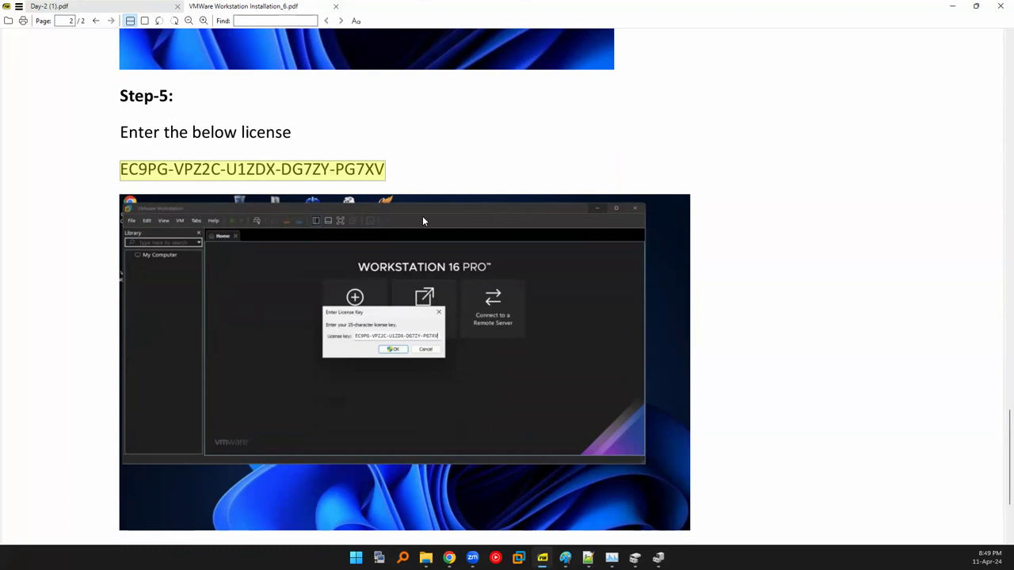
Clear the highlight, refit the guide to width and scroll further down page 2.
click(410, 159)
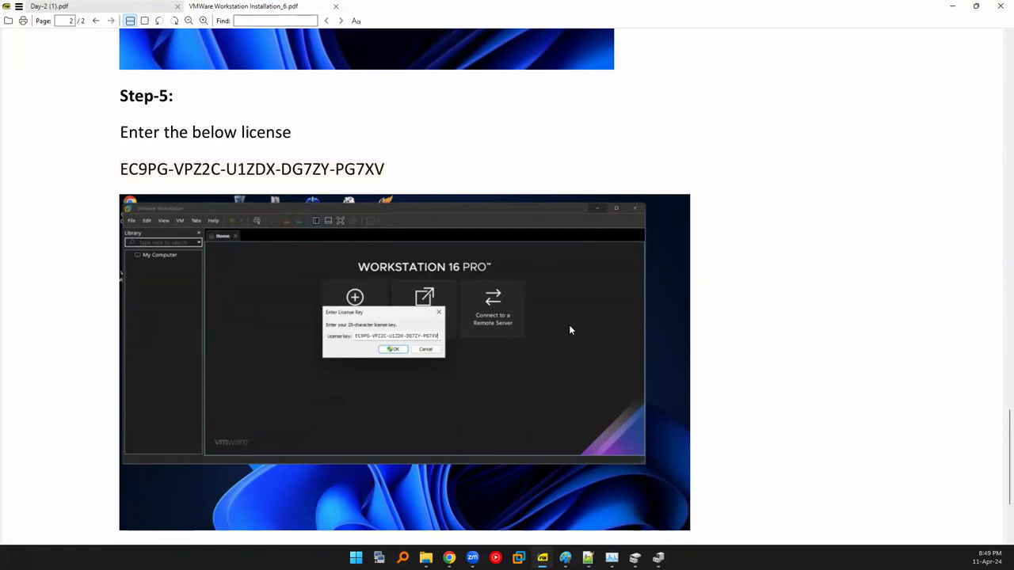
scroll(660, 356, down, 3)
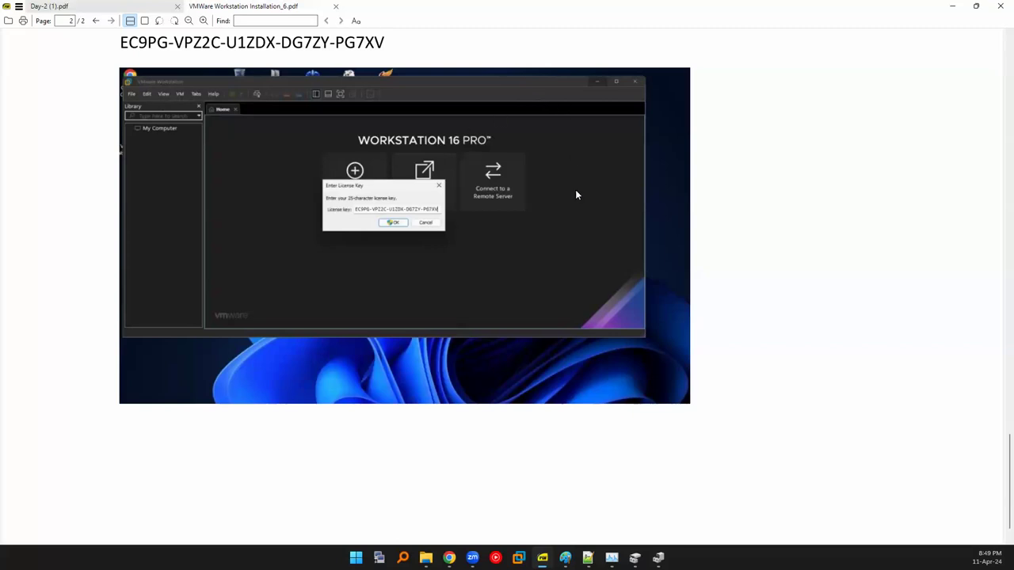
scroll(445, 283, down, 2)
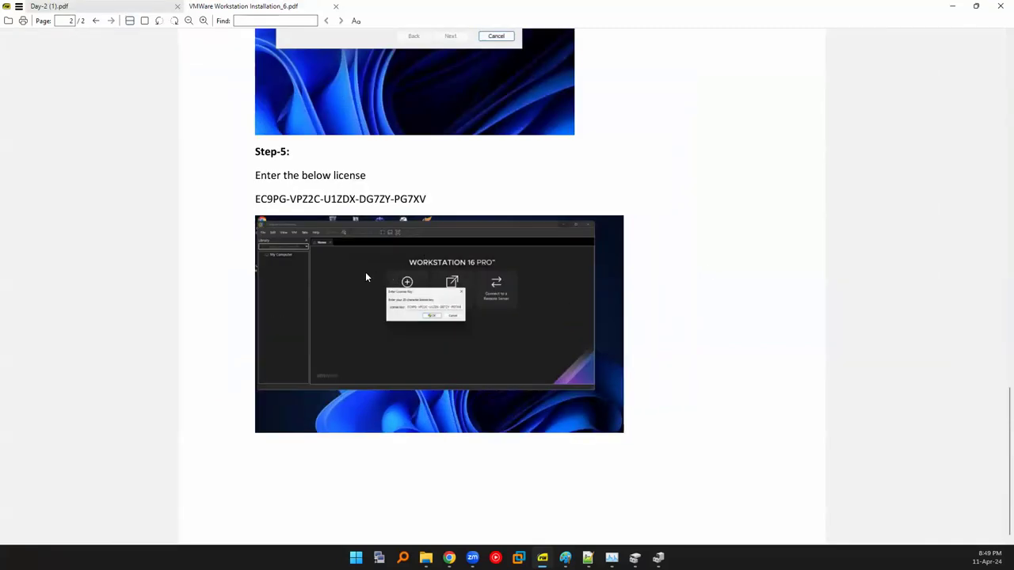
key(ctrl+2)
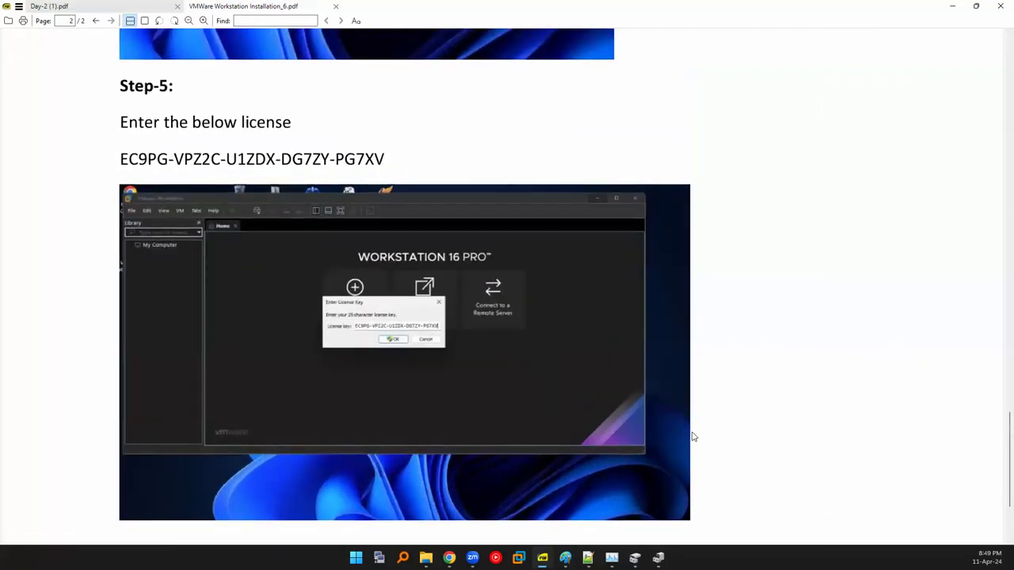
scroll(544, 252, down, 2)
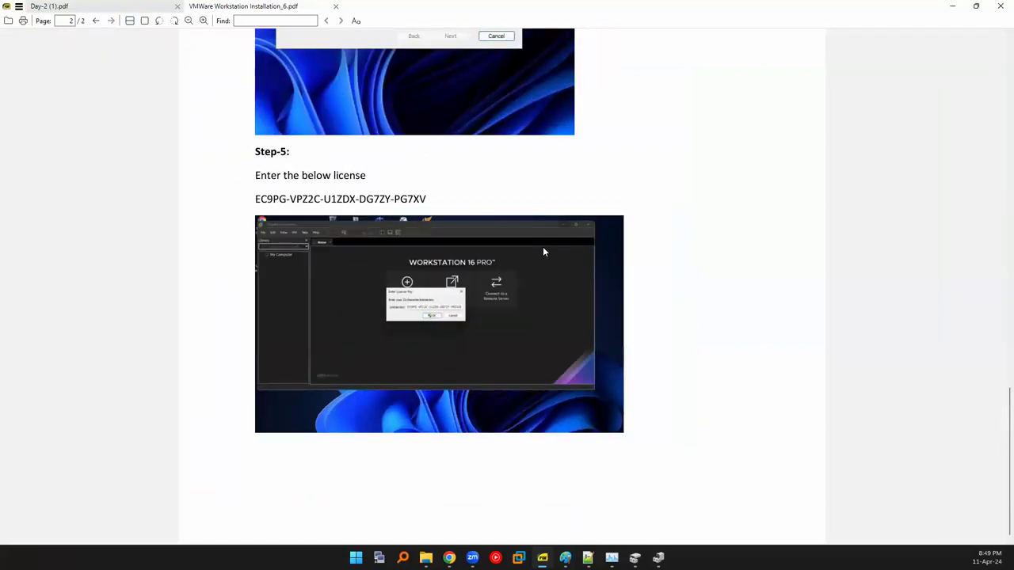
scroll(544, 252, down, 1)
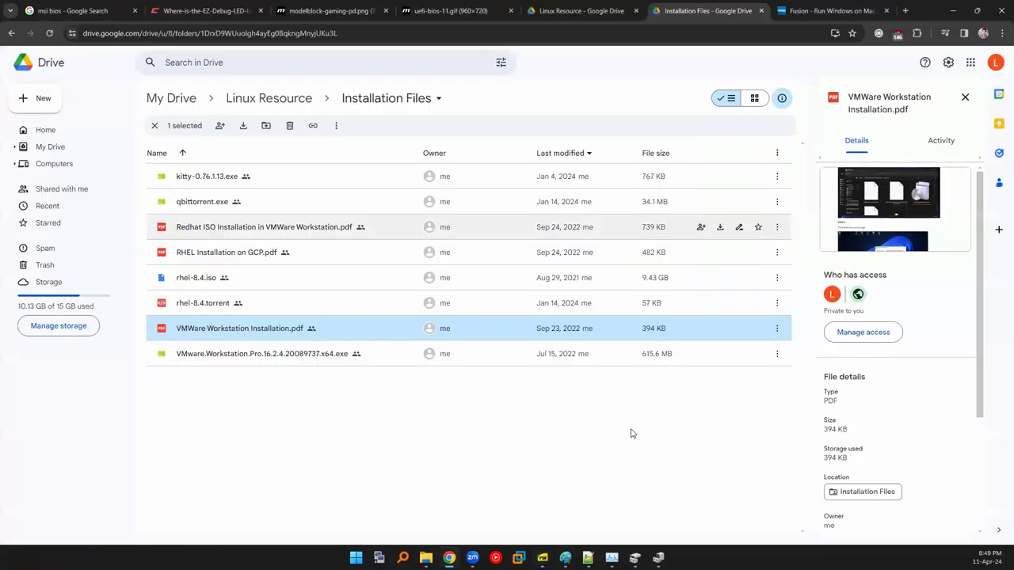
Select the VMware guide PDF and the Workstation Pro installer in Google Drive, then launch Task Manager.
key(alt+Tab)
click(631, 432)
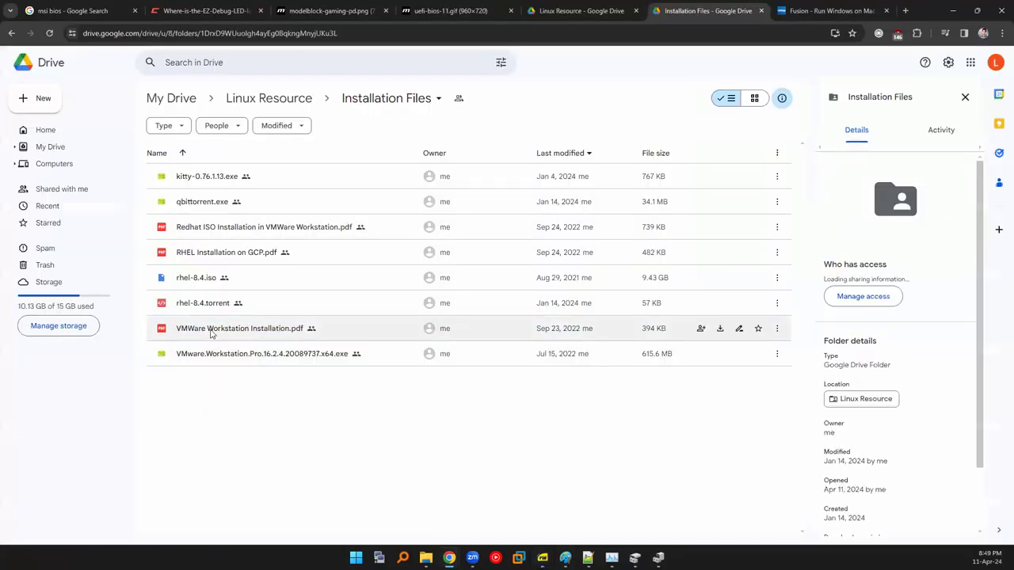
click(262, 333)
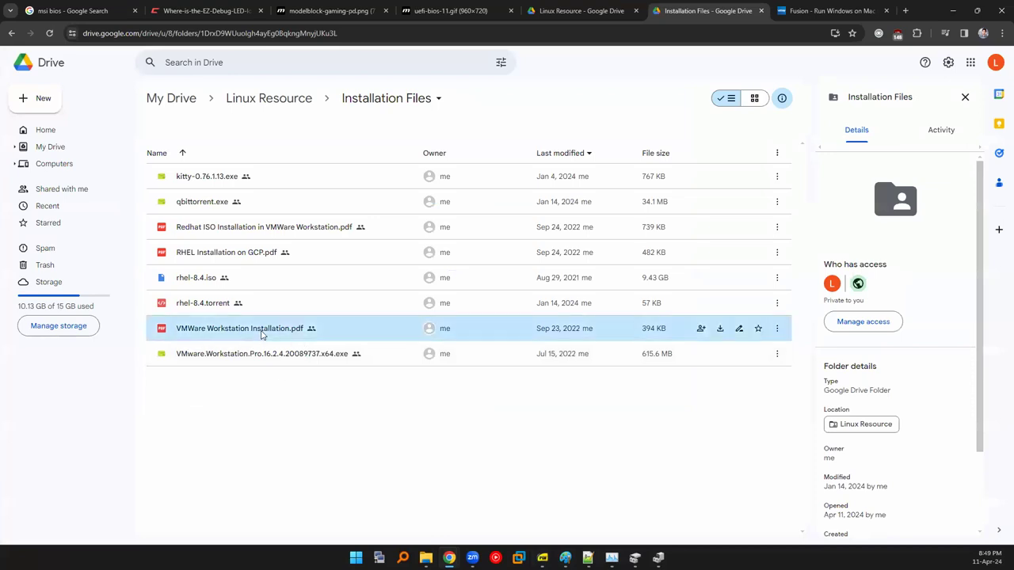
click(275, 367)
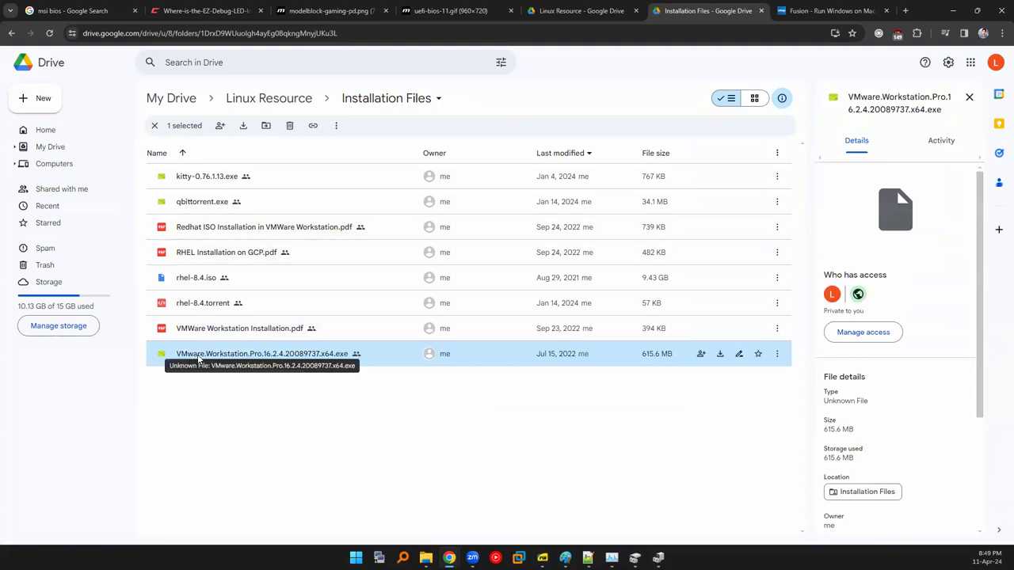
click(324, 468)
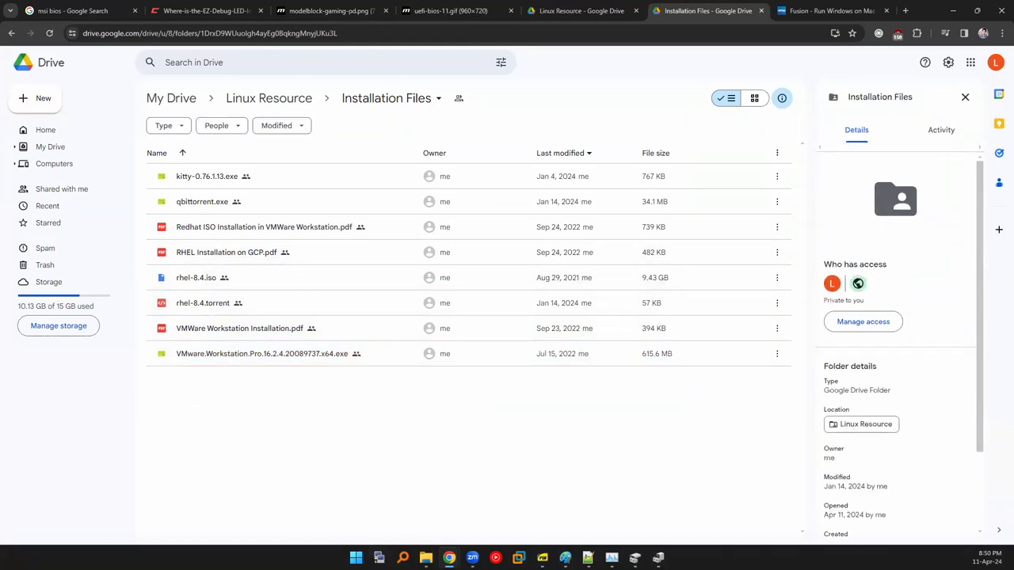
right_click(293, 556)
click(309, 513)
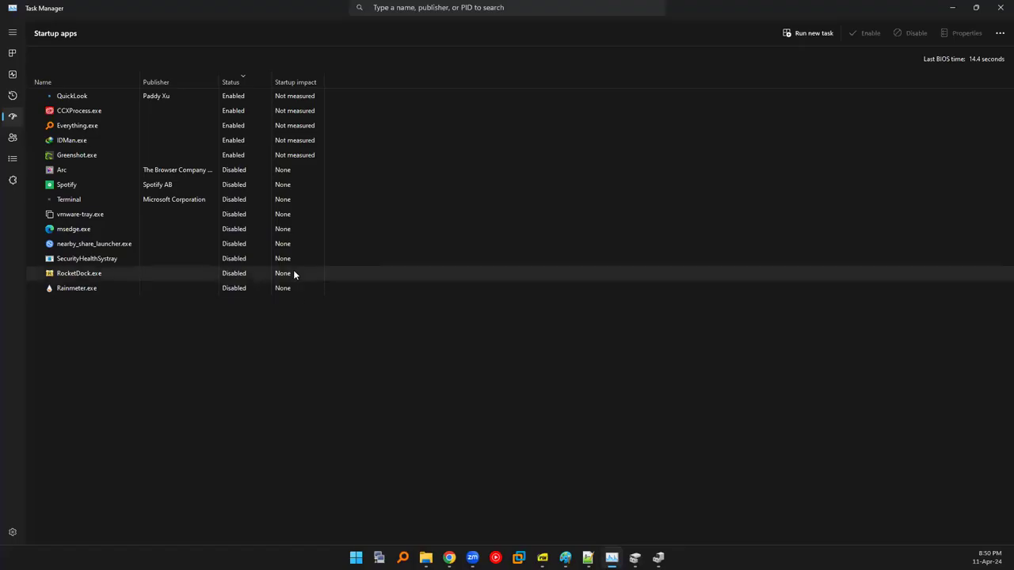
Go to Task Manager's Performance page and select CPU to see the Virtualization field.
click(12, 55)
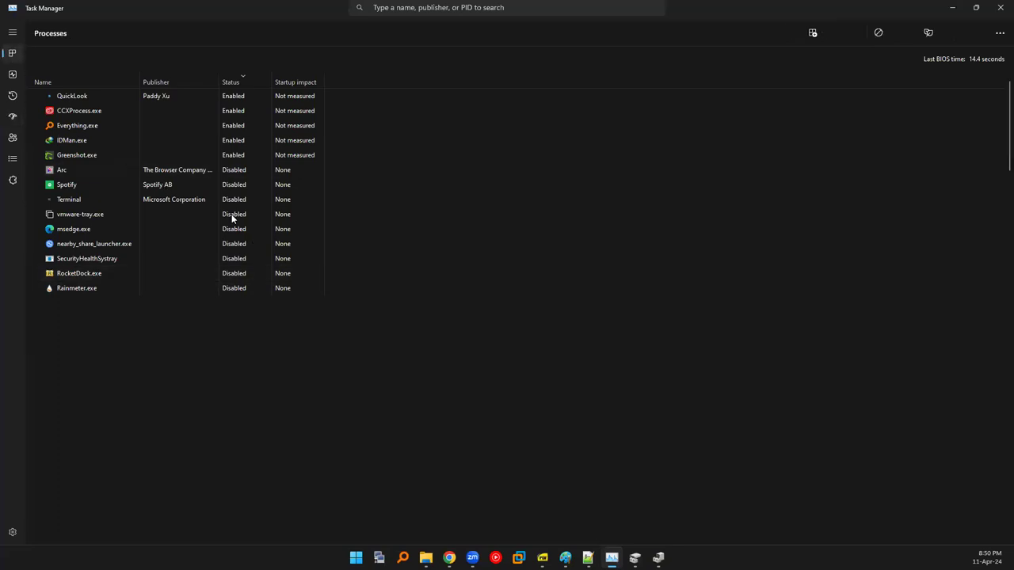
click(12, 75)
click(81, 61)
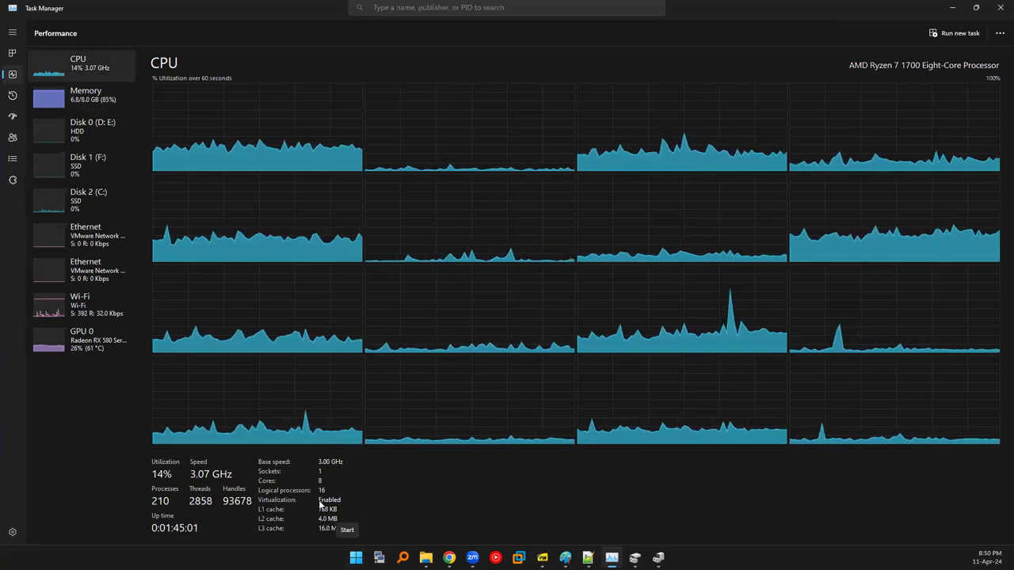
In a new Chrome tab, search for 'hp virtualization enable bios'.
mouse_move(449, 558)
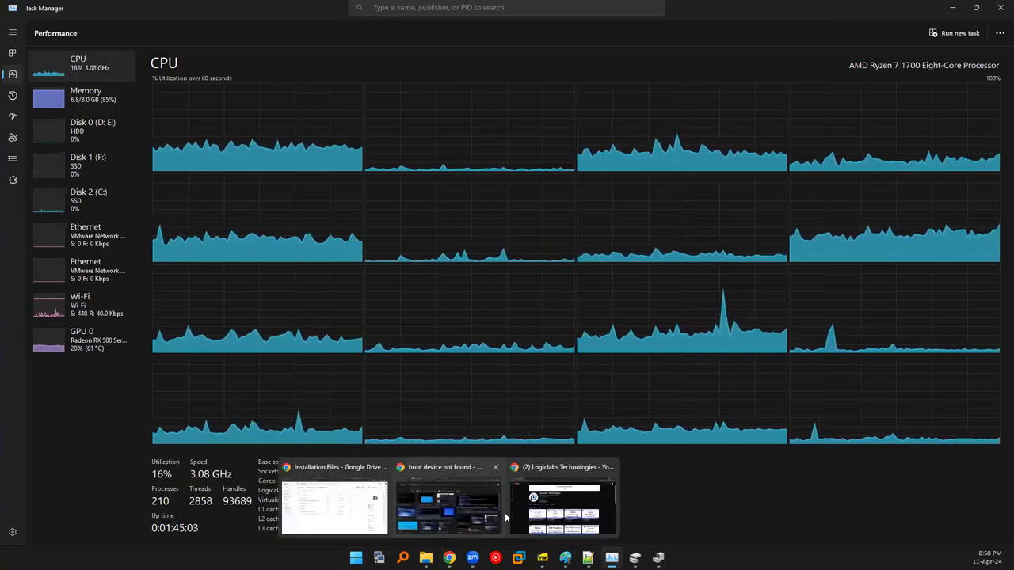
click(484, 507)
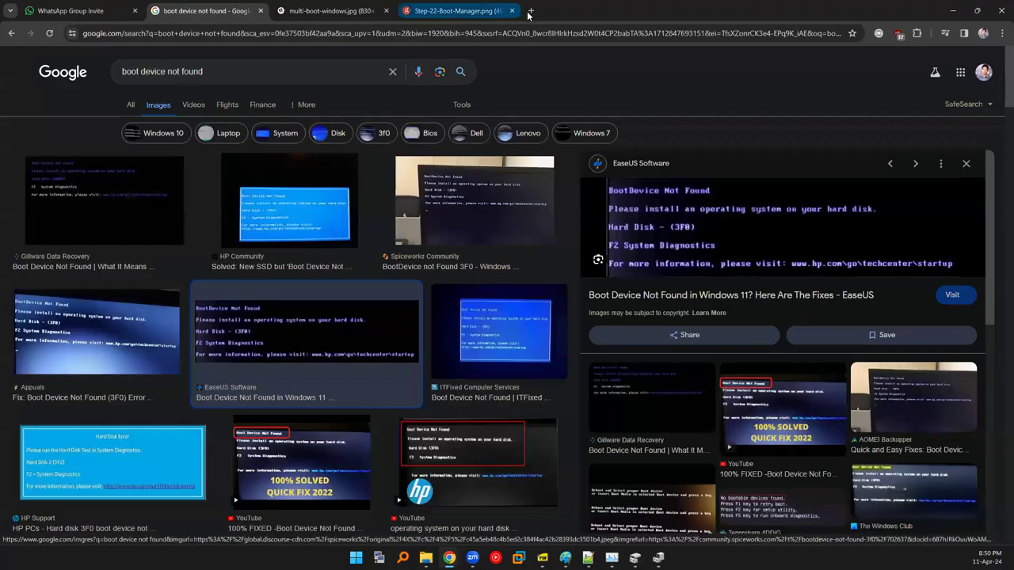
click(530, 11)
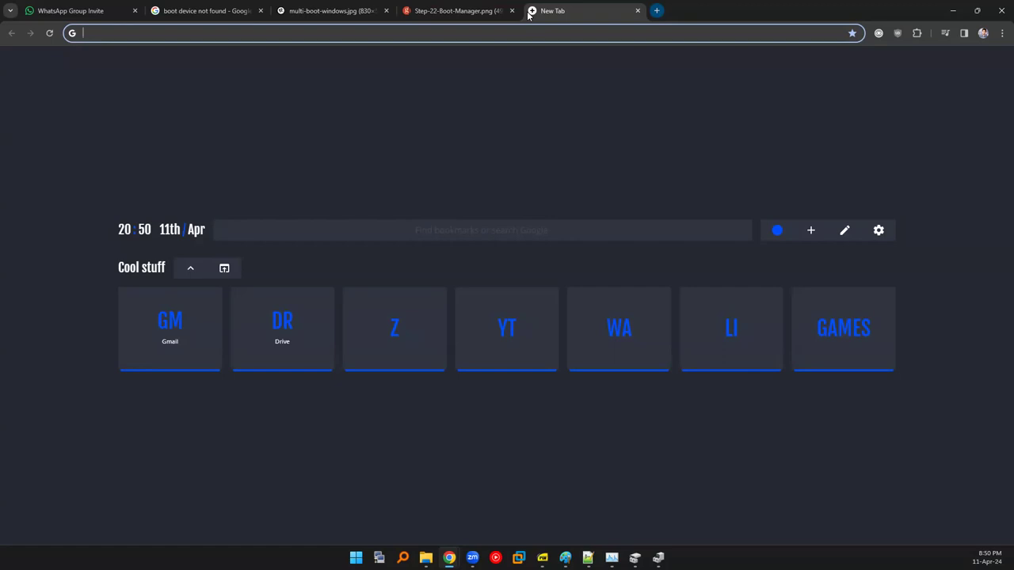
text(hp)
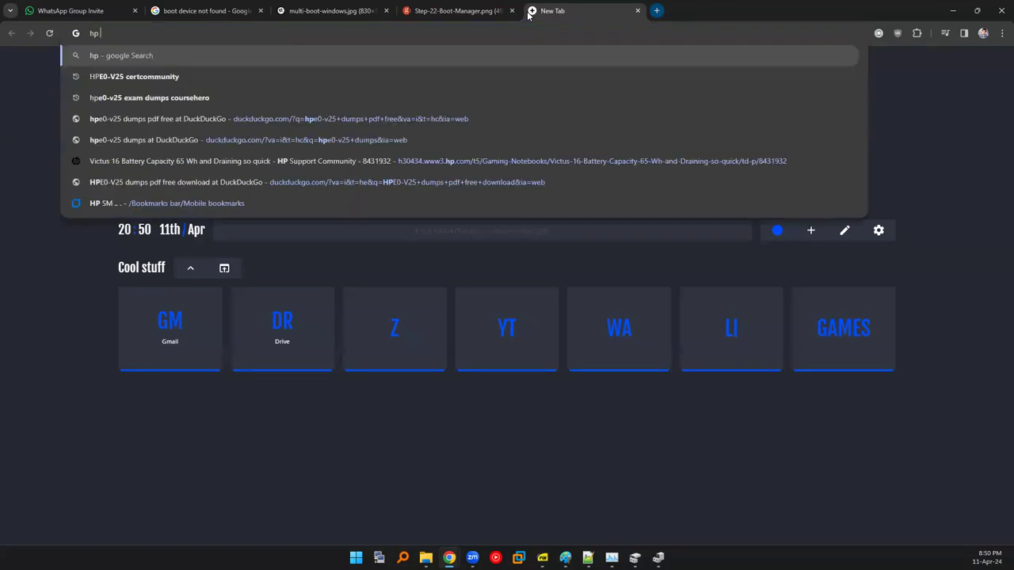
text( w)
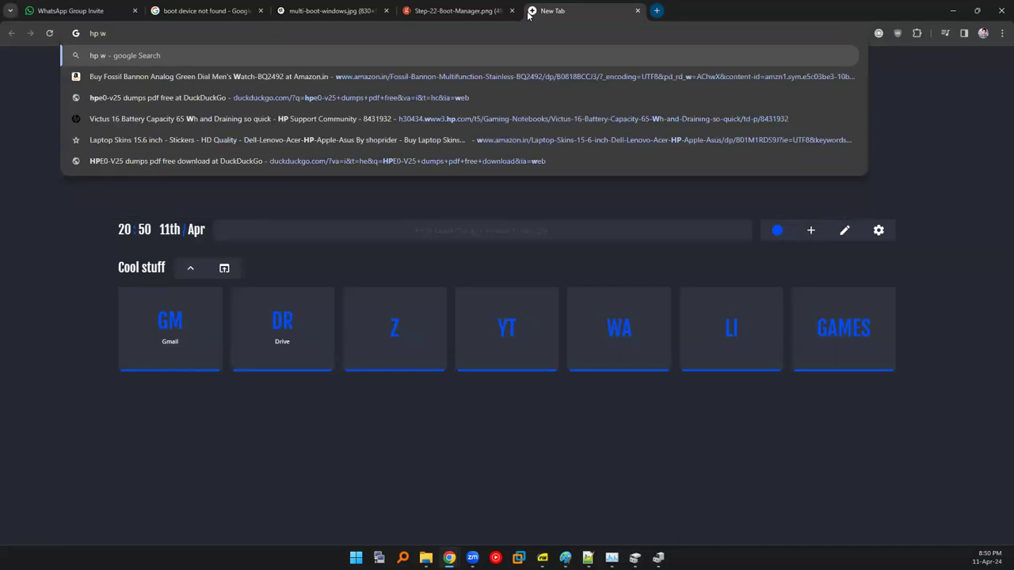
key(BackSpace)
text(vir)
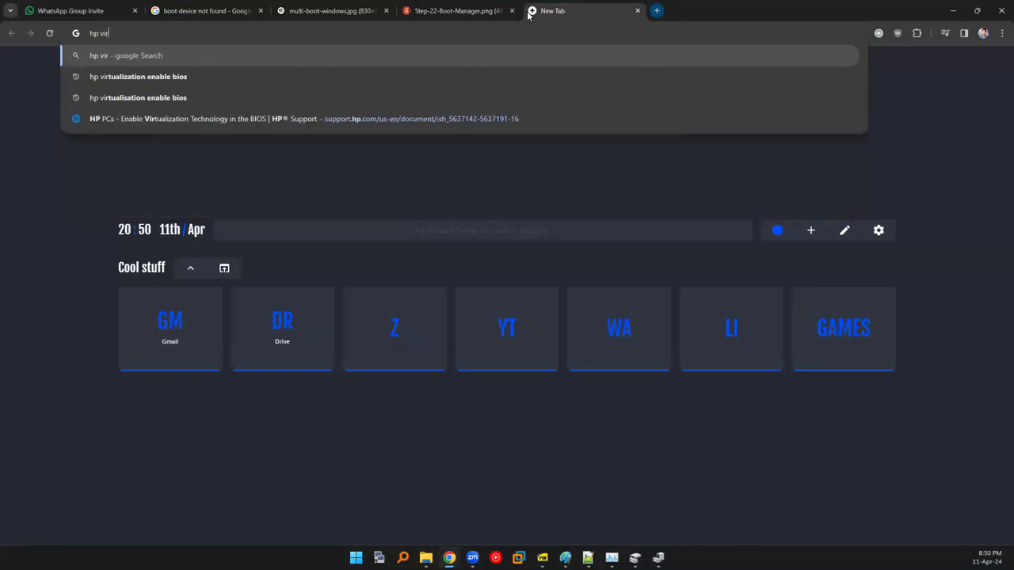
key(Down)
key(Return)
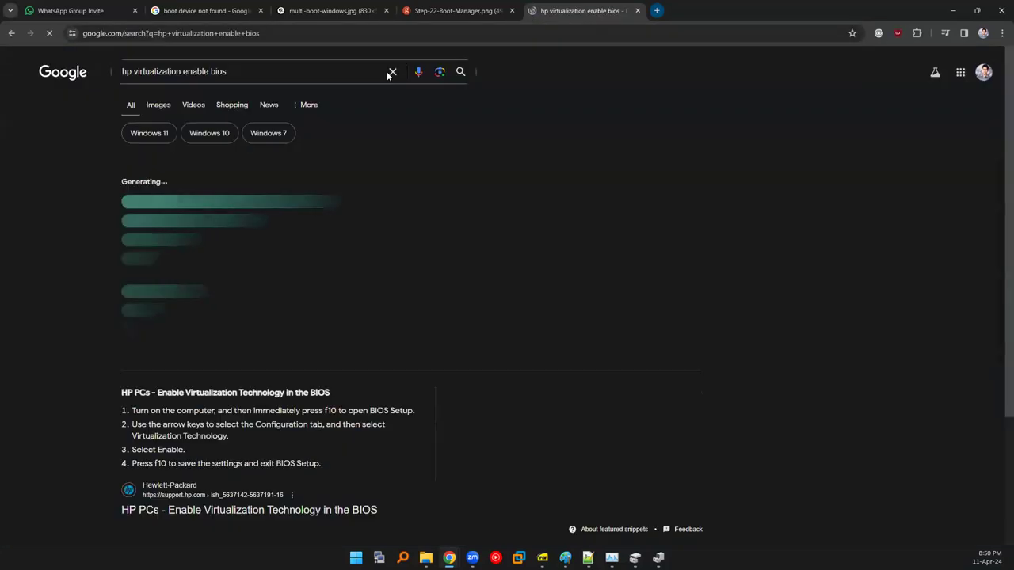
Open HP's support article in a new tab and select the F10 key named in step 1.
scroll(95, 357, down, 3)
middle_click(186, 298)
click(713, 10)
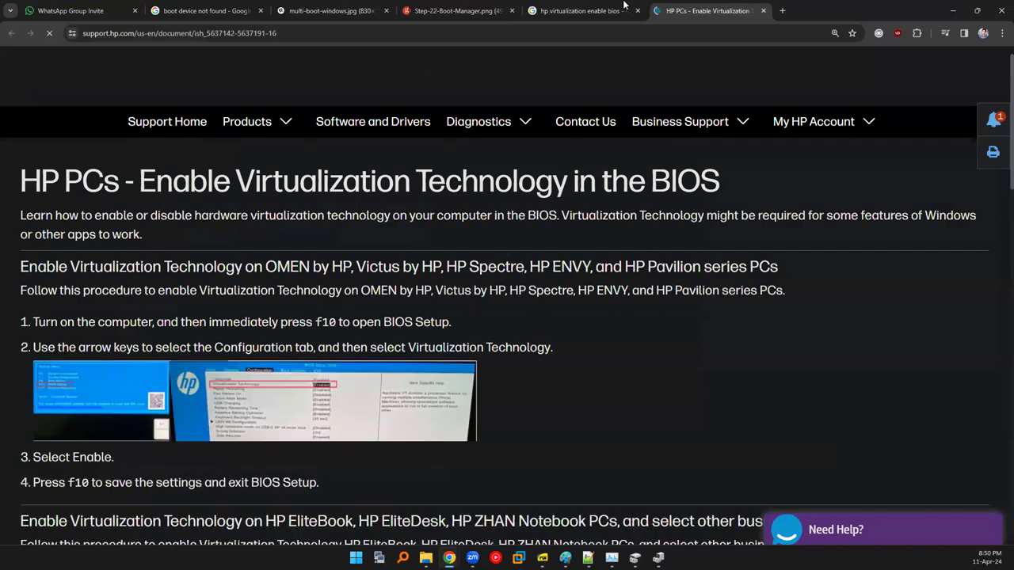
key(ctrl+shift+Tab)
click(705, 10)
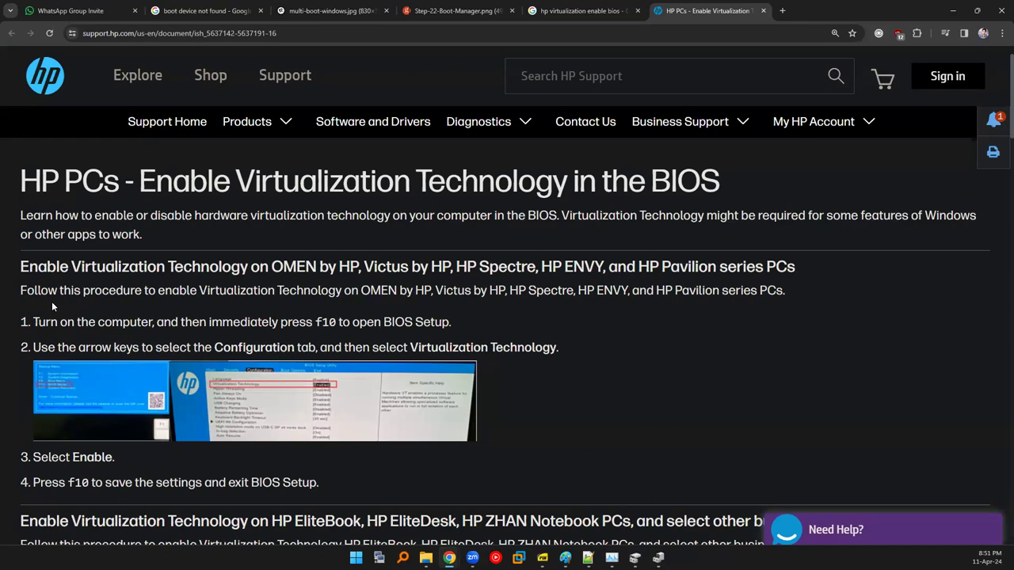
double_click(317, 323)
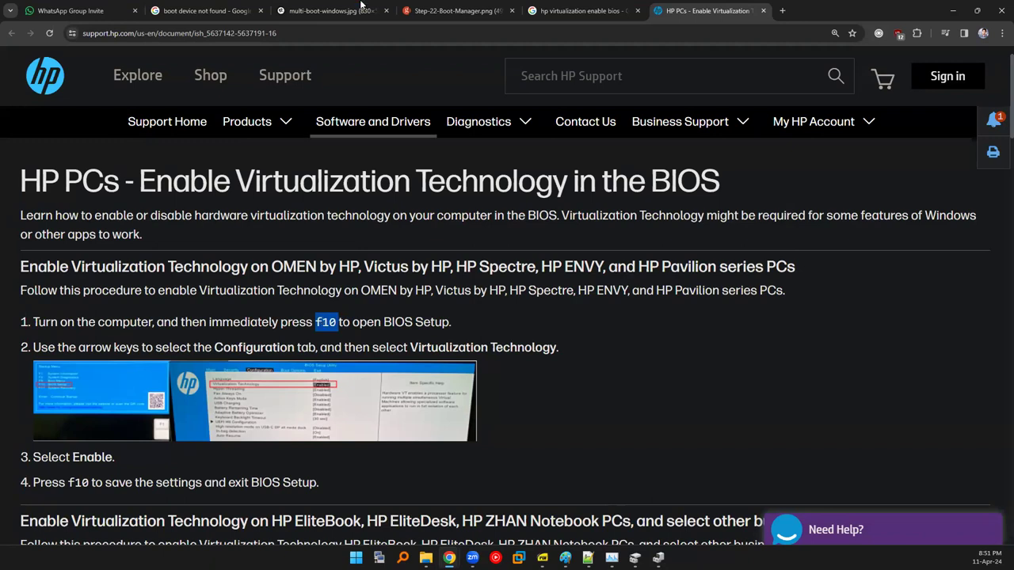
click(578, 11)
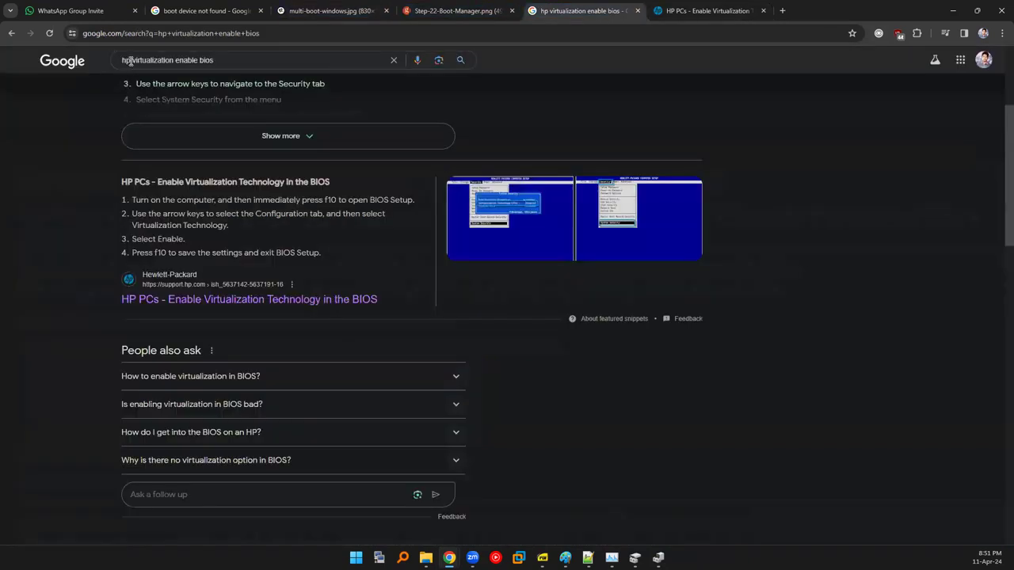
Search 'lenovo virtualization enable bios' and open Lenovo's support article in a new tab.
double_click(126, 60)
text(lenovo)
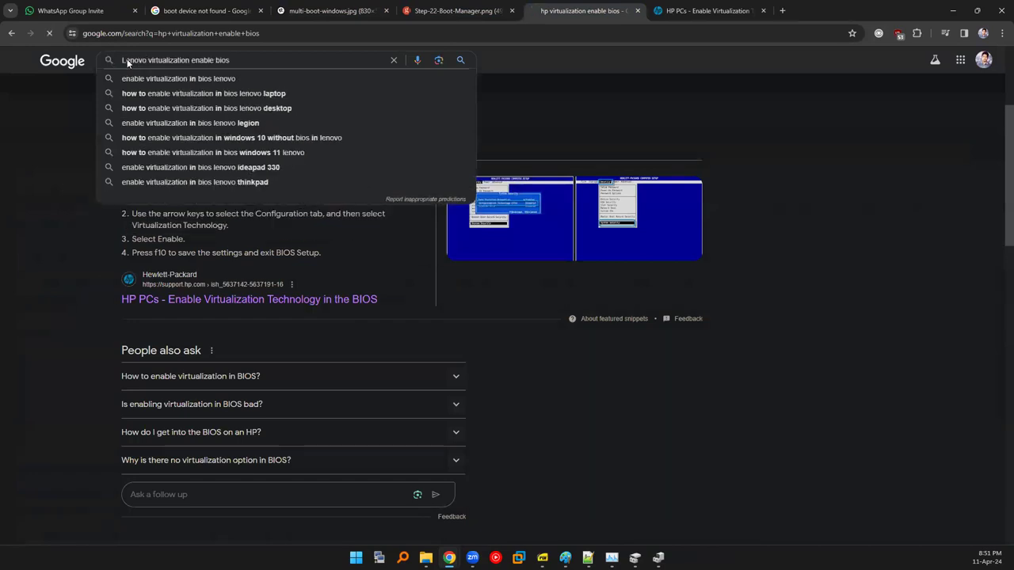
key(Return)
middle_click(225, 346)
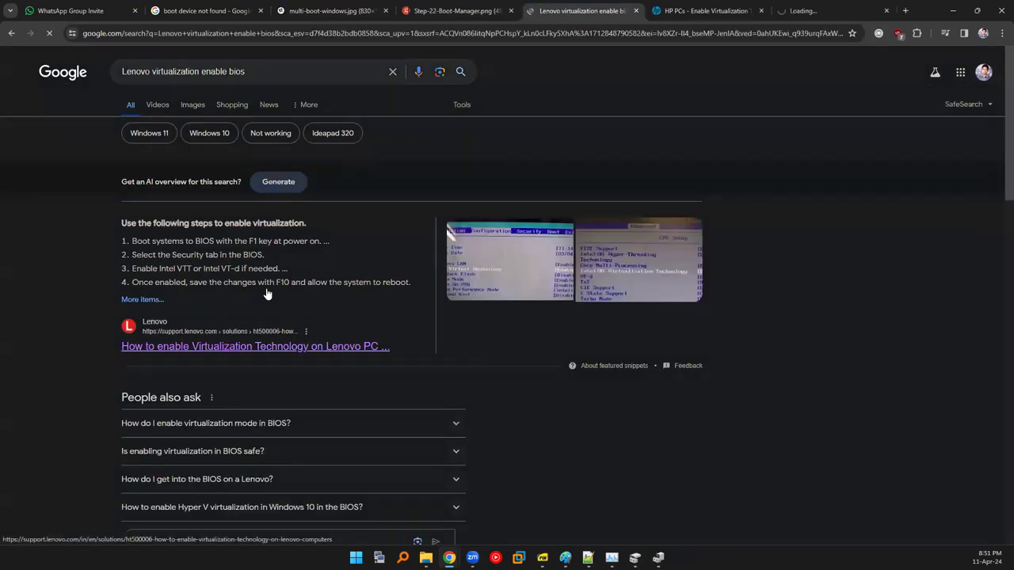
click(794, 12)
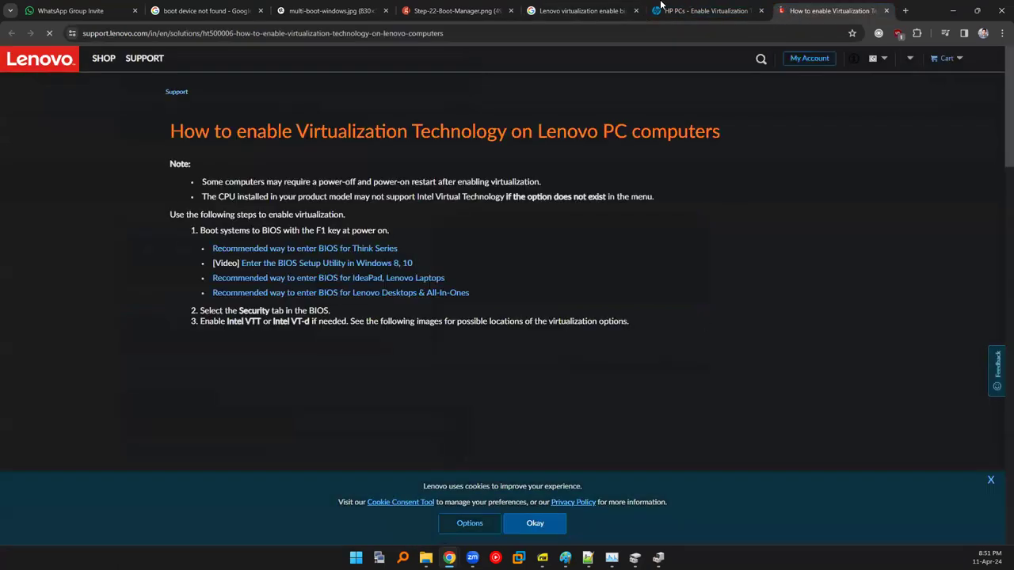
click(583, 10)
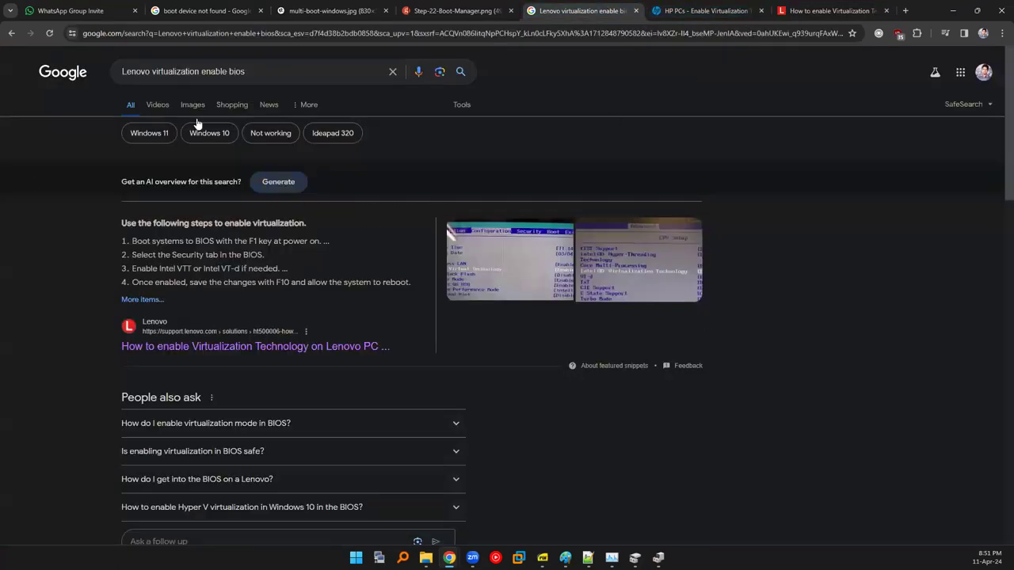
Search 'dell virtualization enable bios' and open Dell's support article in a new tab.
double_click(129, 73)
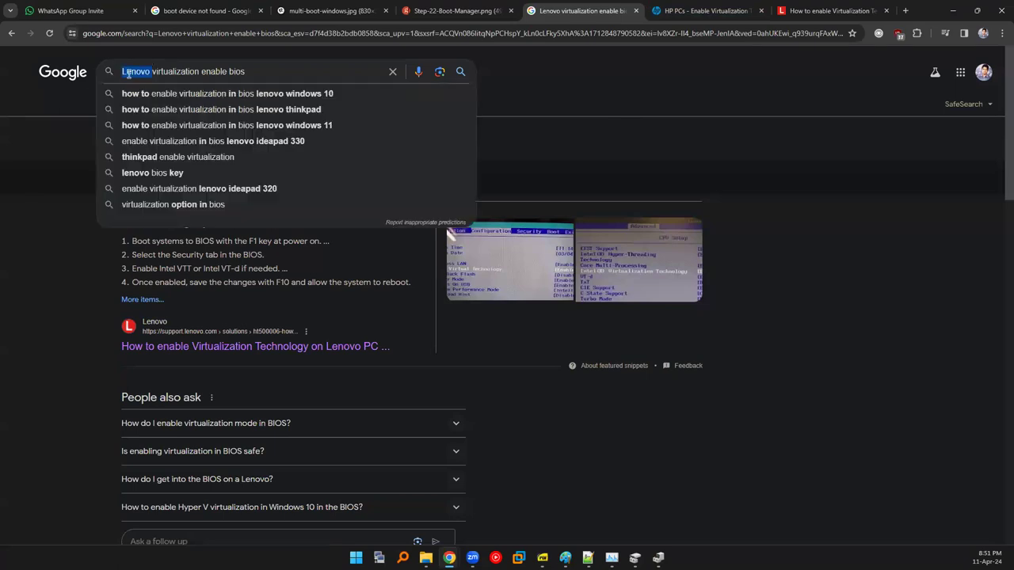
key(BackSpace)
text(dell)
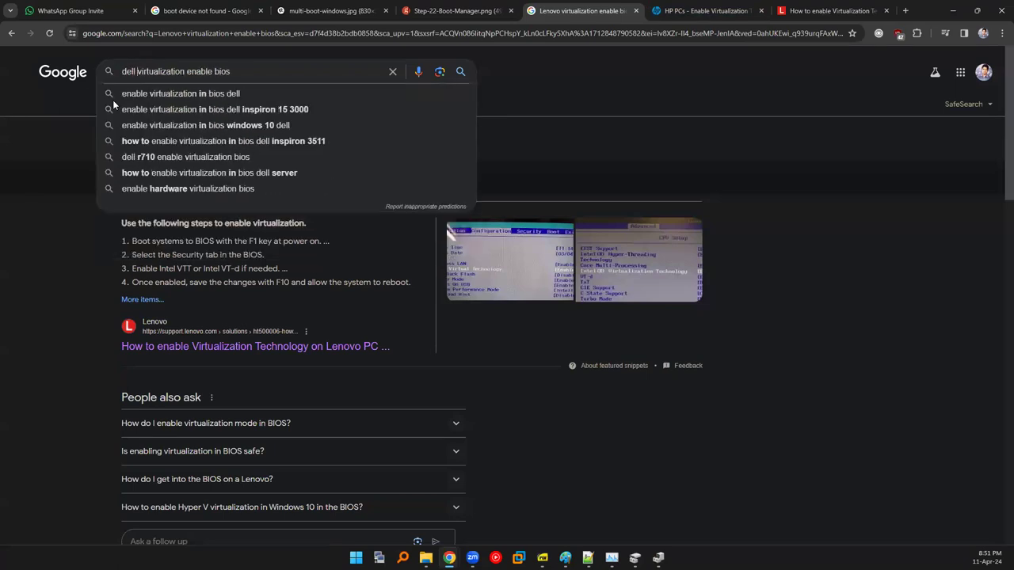
key(Return)
scroll(190, 392, down, 2)
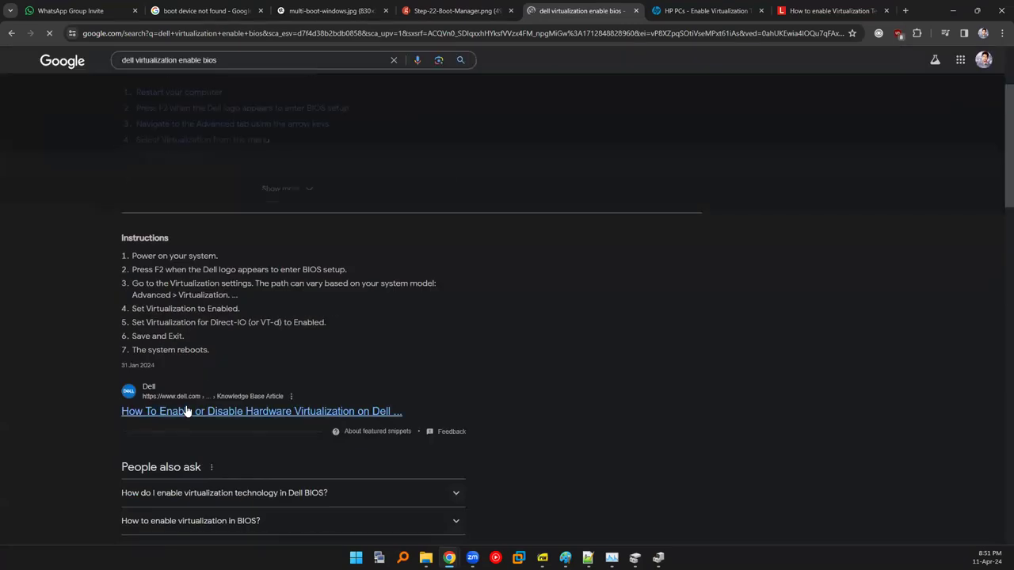
middle_click(186, 411)
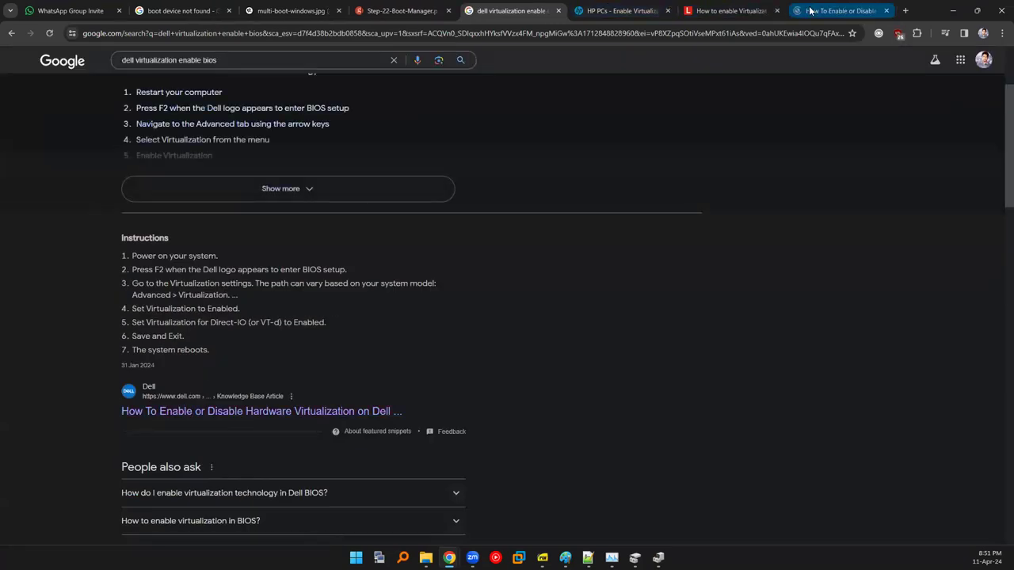
click(838, 10)
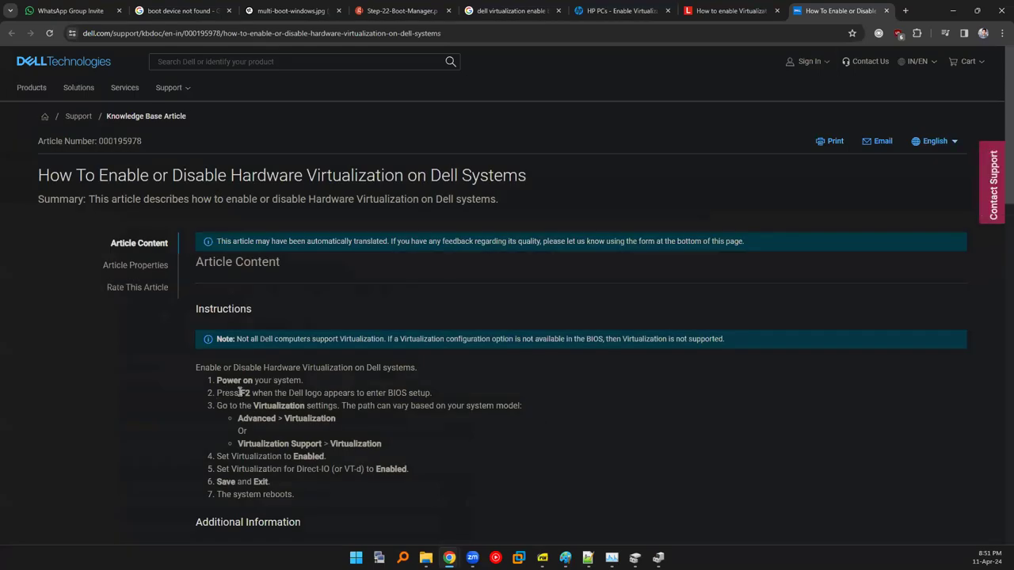
click(721, 10)
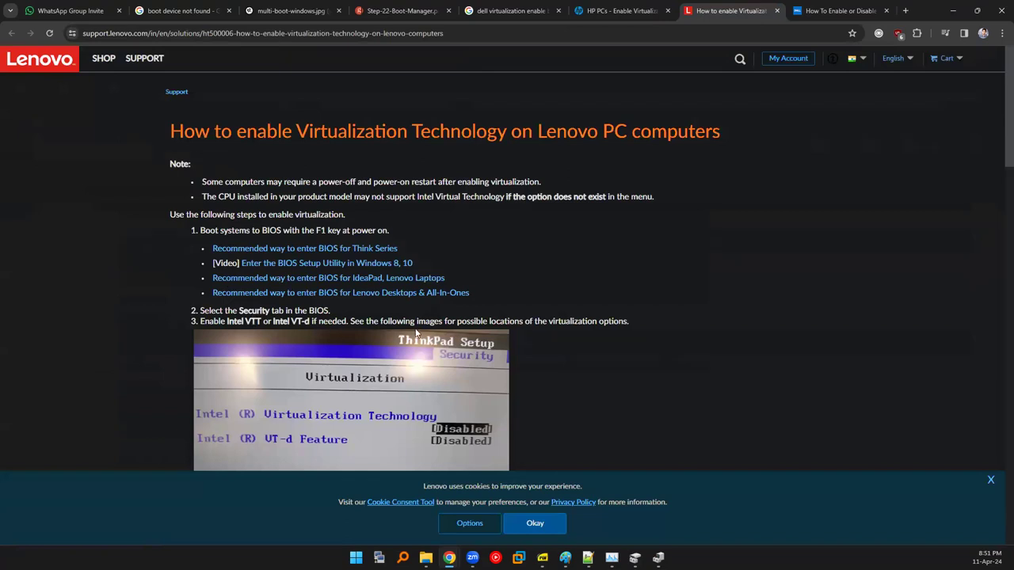
Highlight F1 in the guide's step 1, then search for Dell Vostro BIOS virtualization instructions.
drag(316, 230, 326, 231)
click(625, 10)
key(ctrl+shift+Tab)
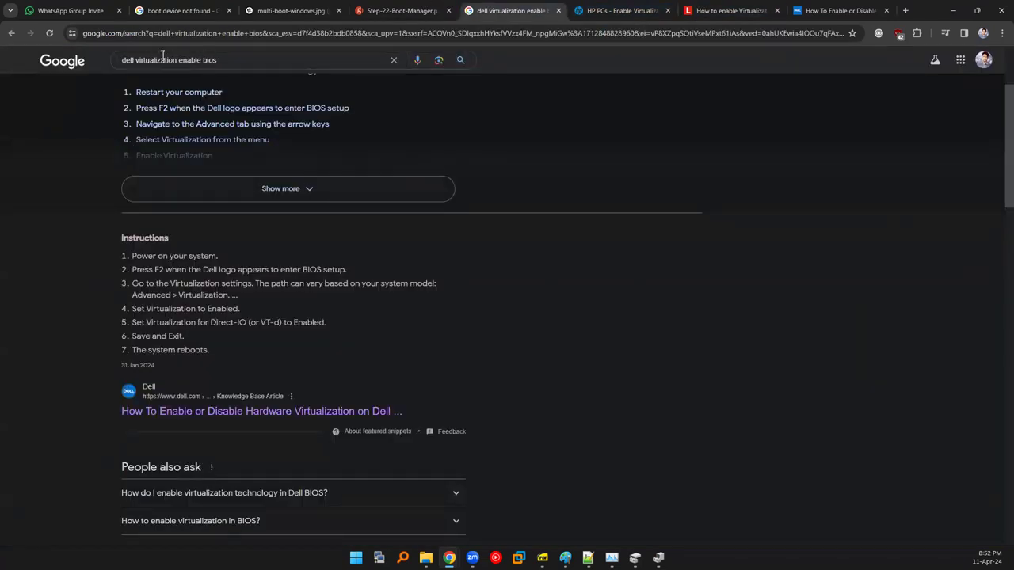
click(133, 59)
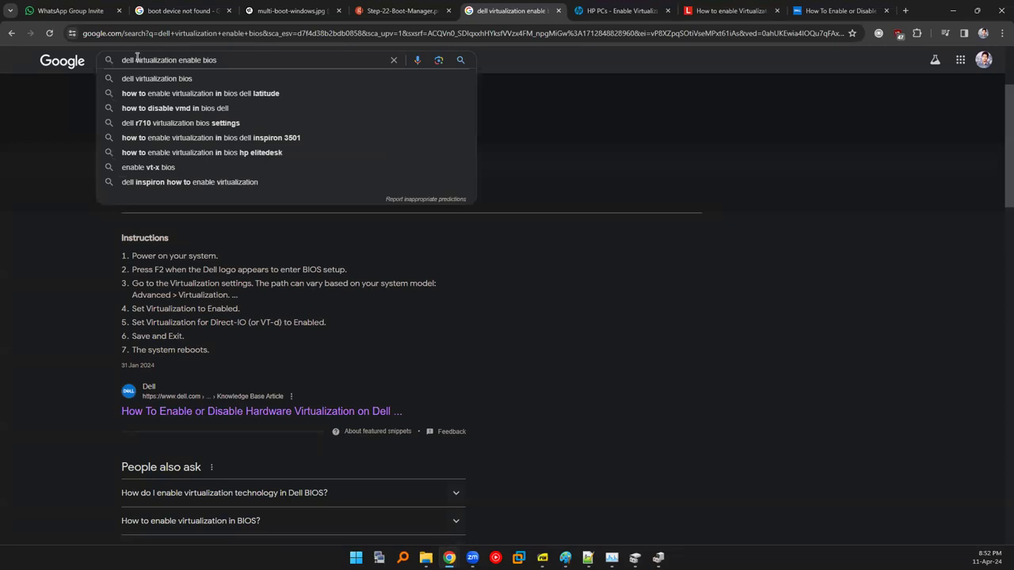
text(bios )
text(ro )
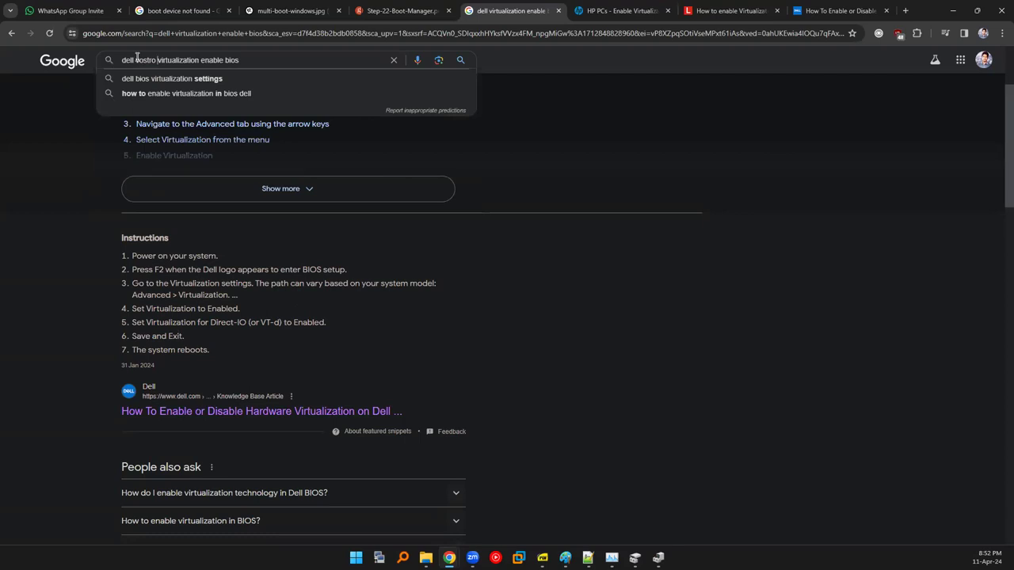
text(2)
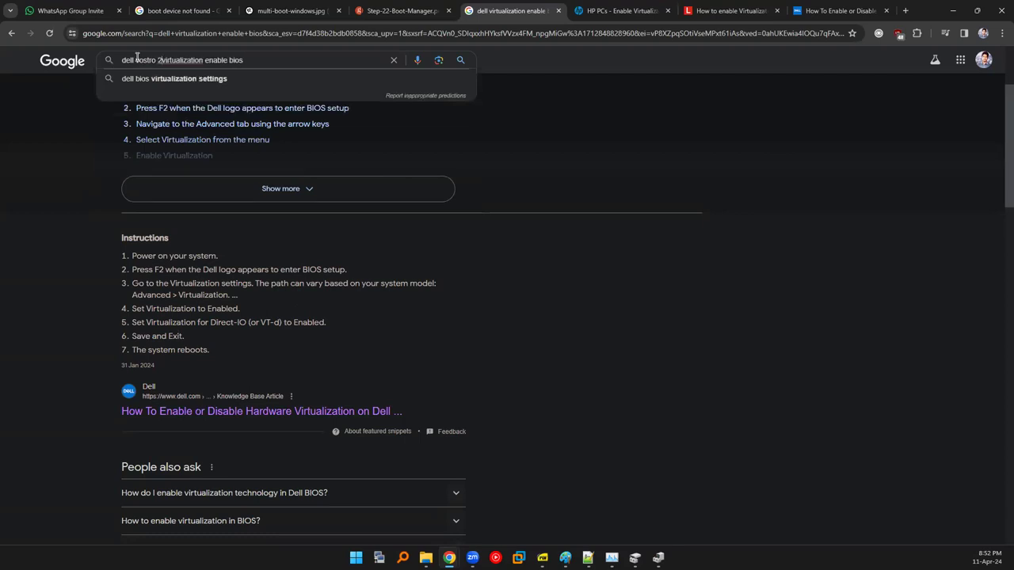
key(BackSpace)
key(Return)
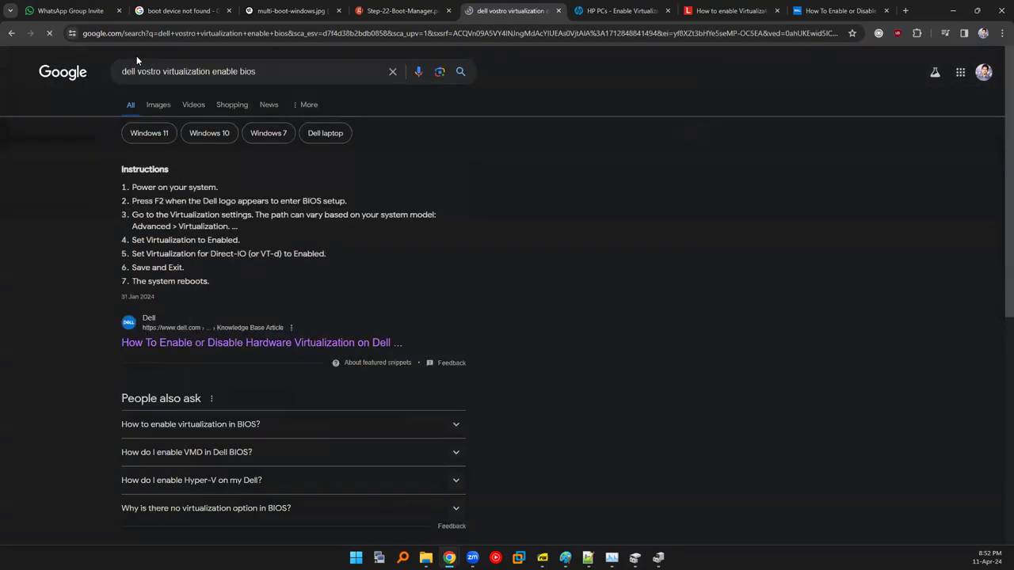
scroll(154, 372, down, 3)
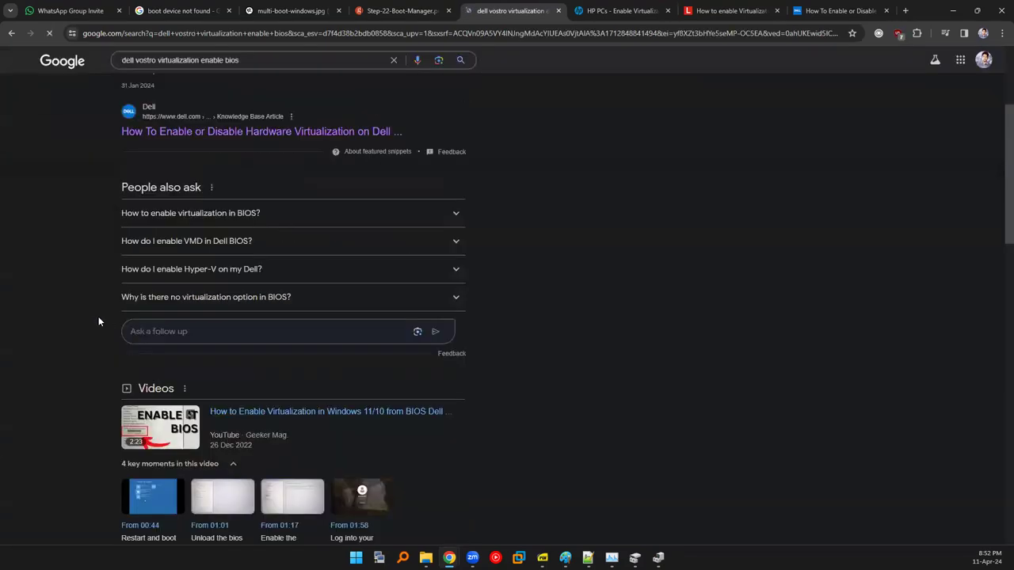
scroll(90, 328, down, 3)
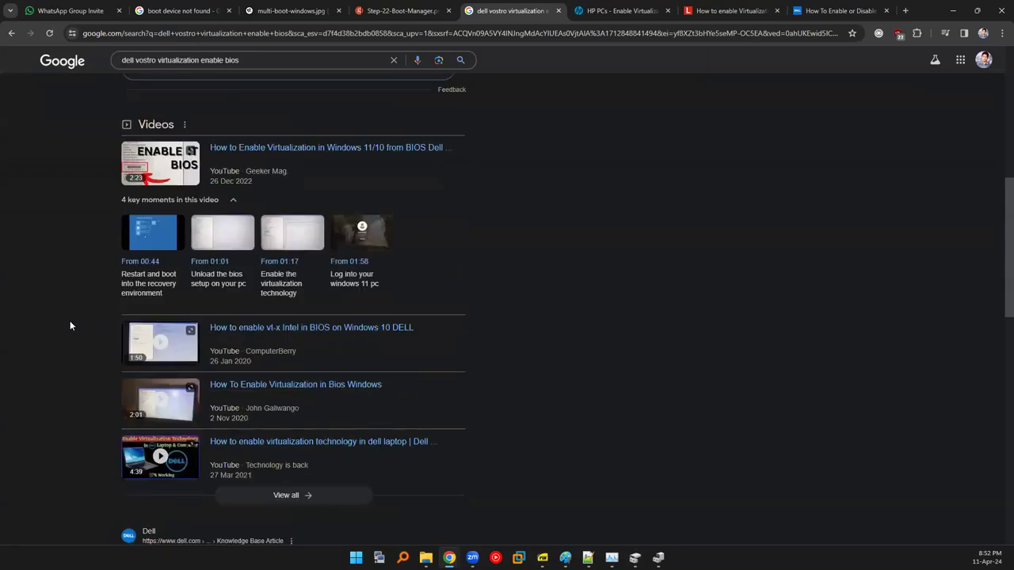
scroll(70, 322, down, 4)
scroll(61, 310, up, 2)
scroll(57, 385, up, 6)
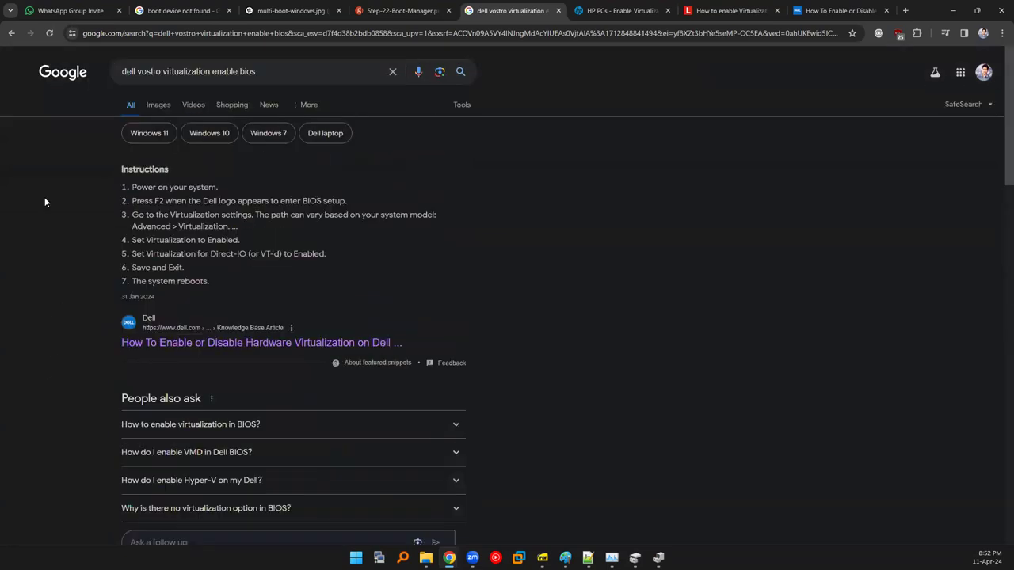
Change the query to 'hp victus virtualization enable bios' and run it.
double_click(145, 72)
key(BackSpace)
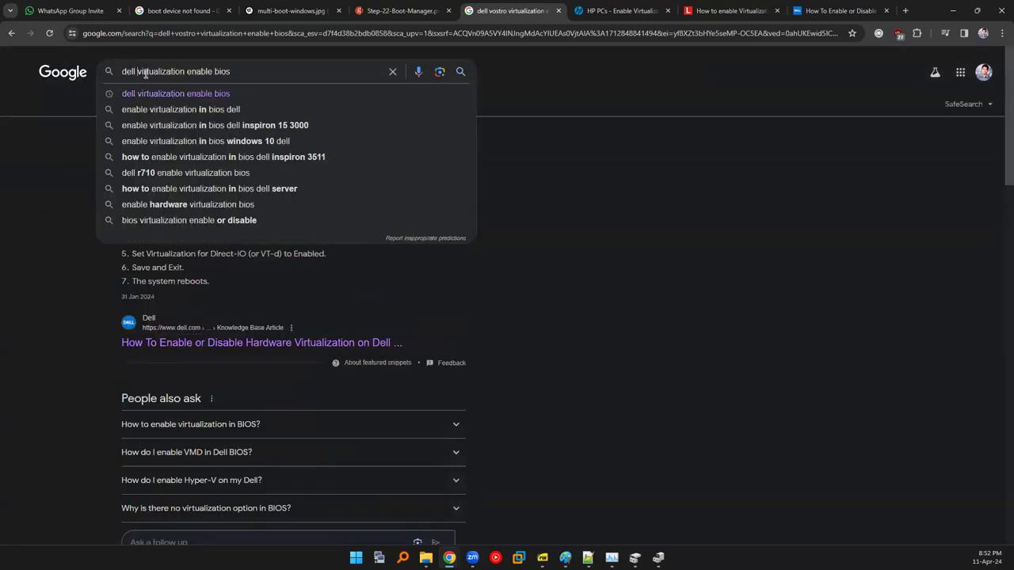
key(BackSpace)
key(BackSpace)
key(BackSpace)
key(BackSpace)
key(BackSpace)
text(hp )
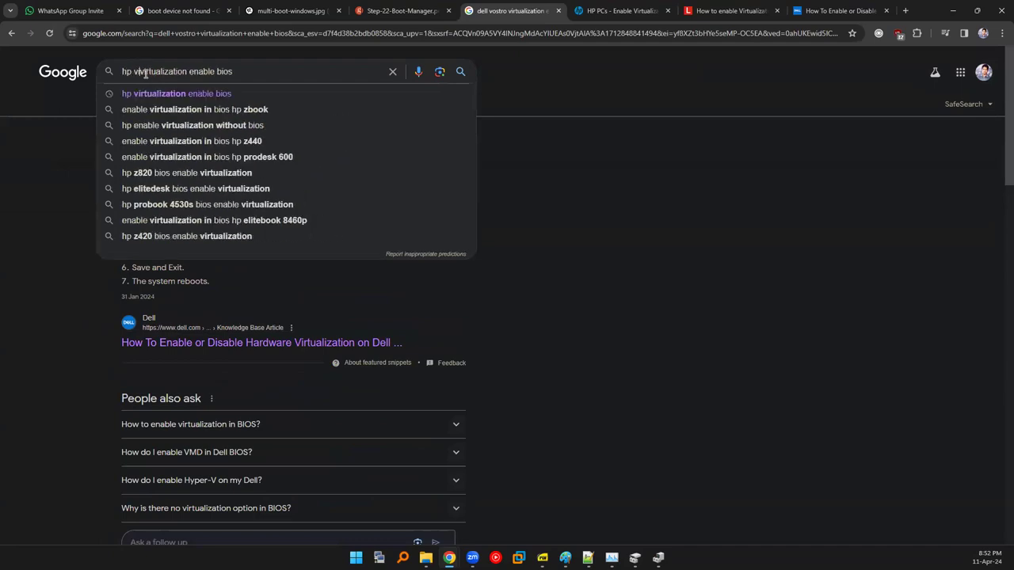
text(victus)
key(Return)
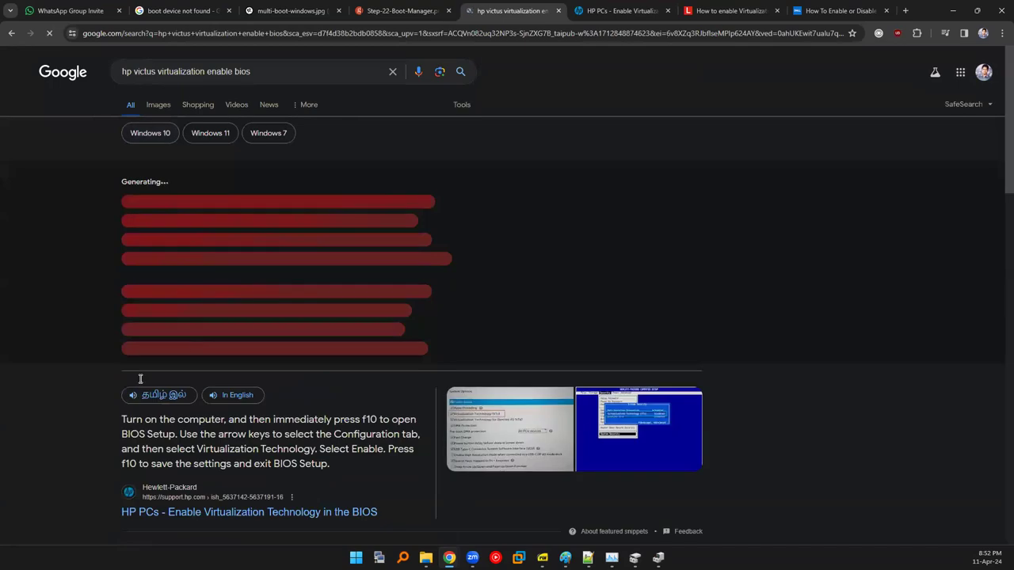
scroll(111, 360, down, 10)
scroll(109, 361, up, 5)
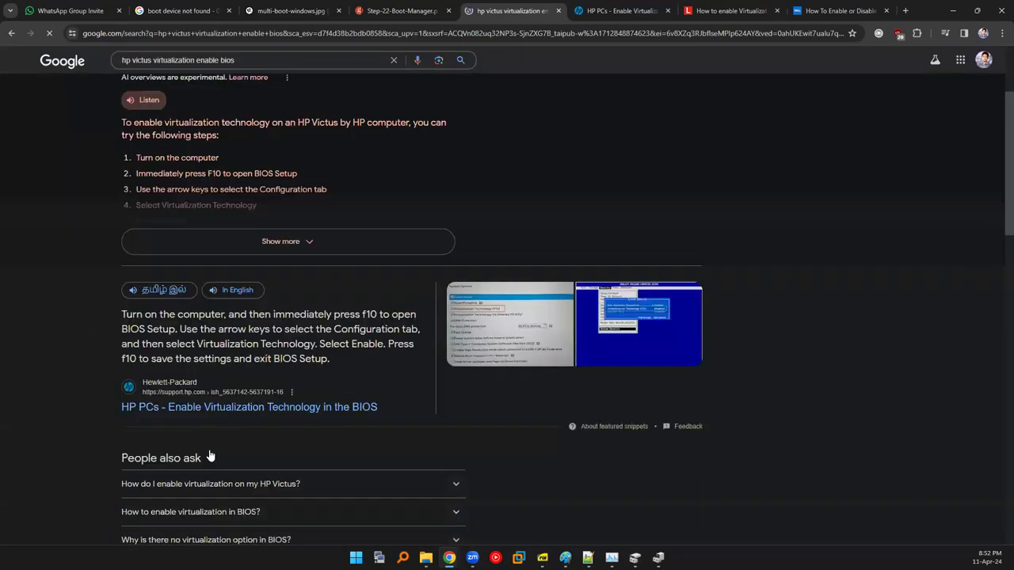
Flip through the Dell, HP and Lenovo guide tabs, ending on the HP Victus results.
click(858, 10)
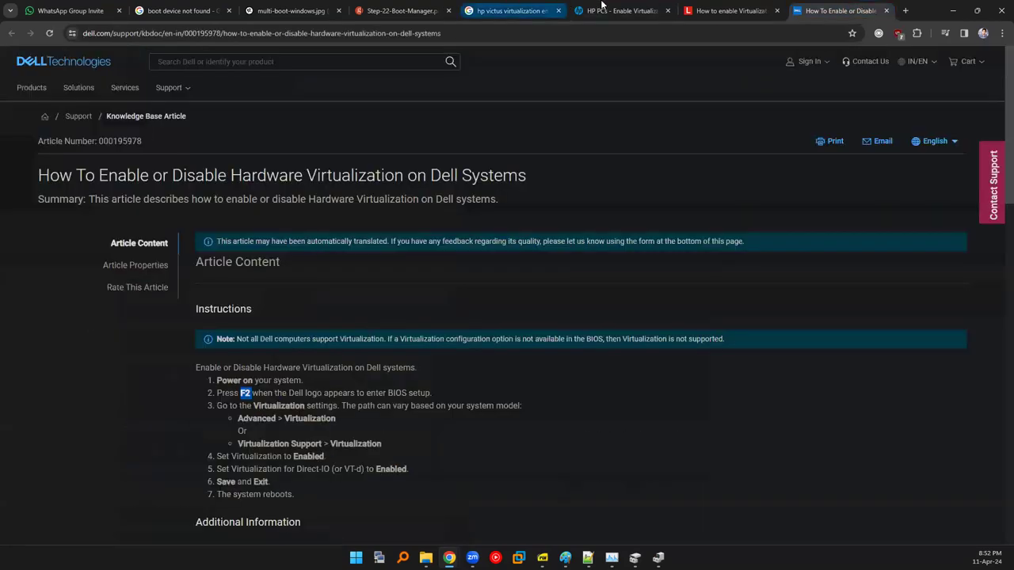
click(603, 11)
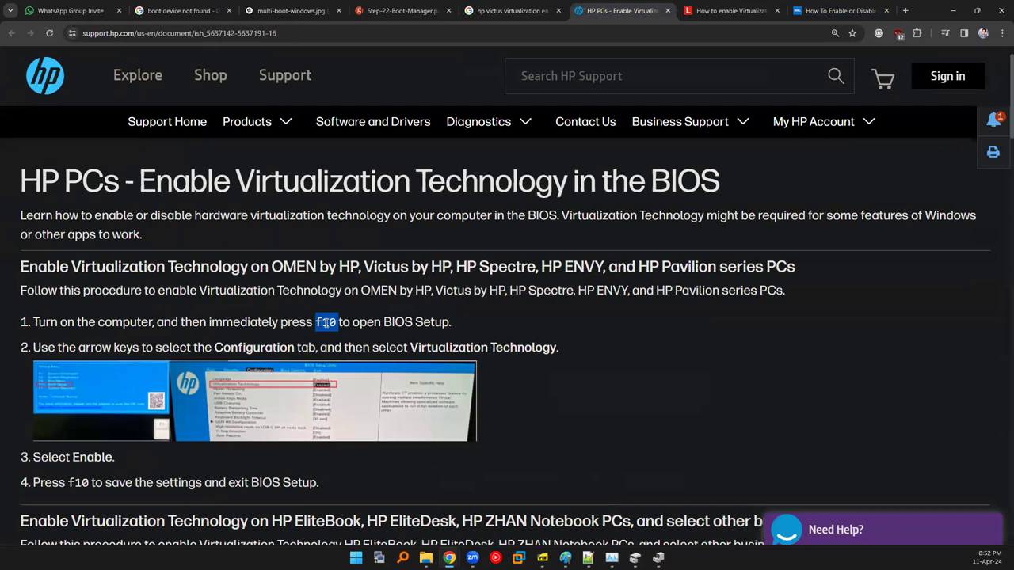
click(838, 10)
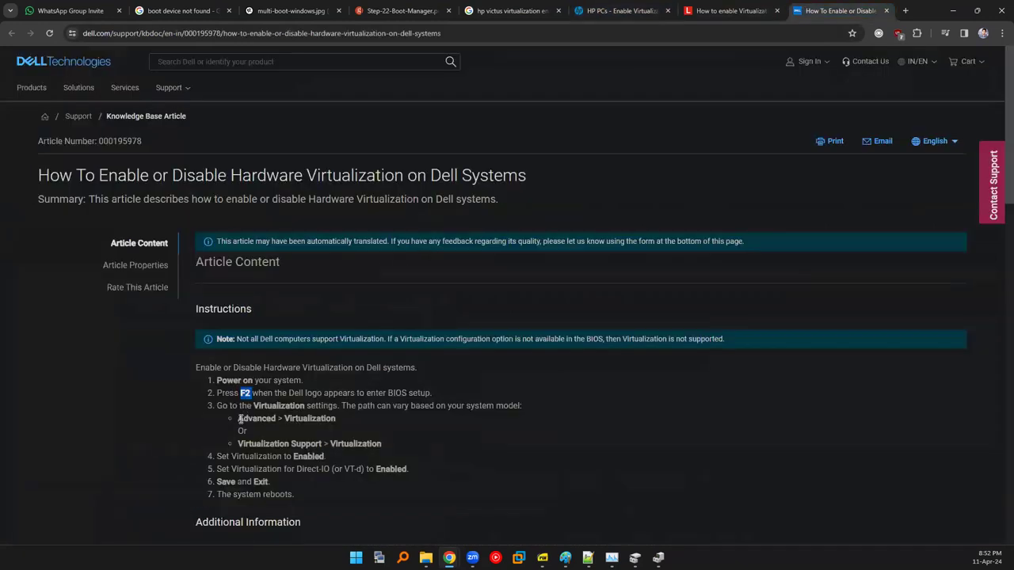
click(719, 8)
click(631, 6)
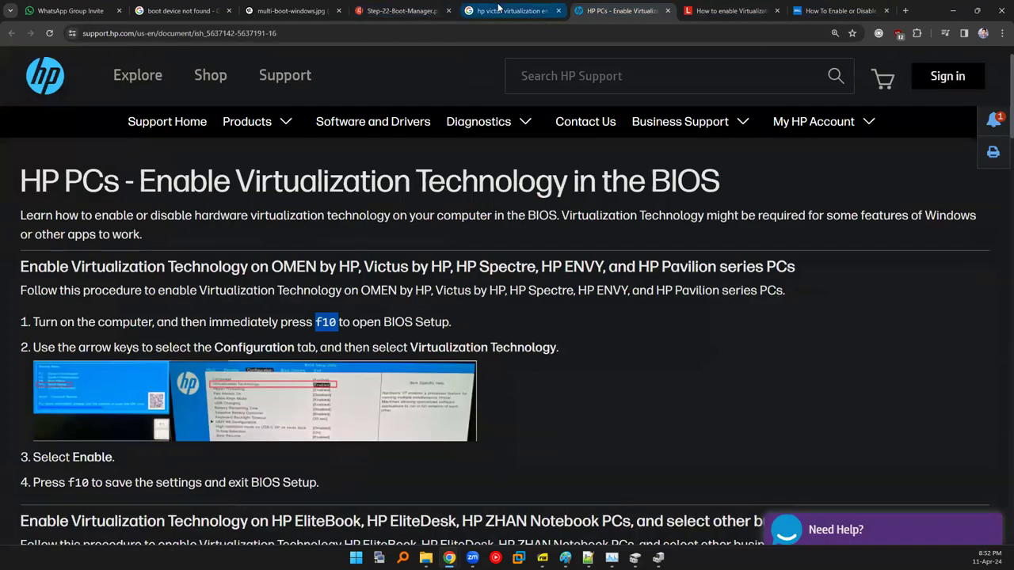
click(498, 8)
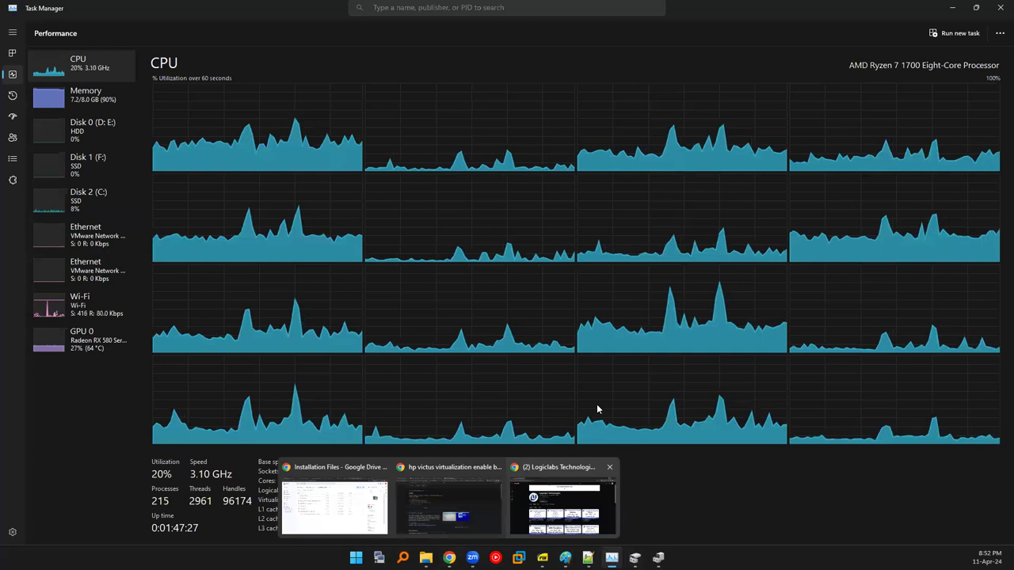
Check the Memory, CPU and Disk 0 graphs, settling on Memory with 7.1 of 8.0 GB used.
click(83, 92)
click(81, 73)
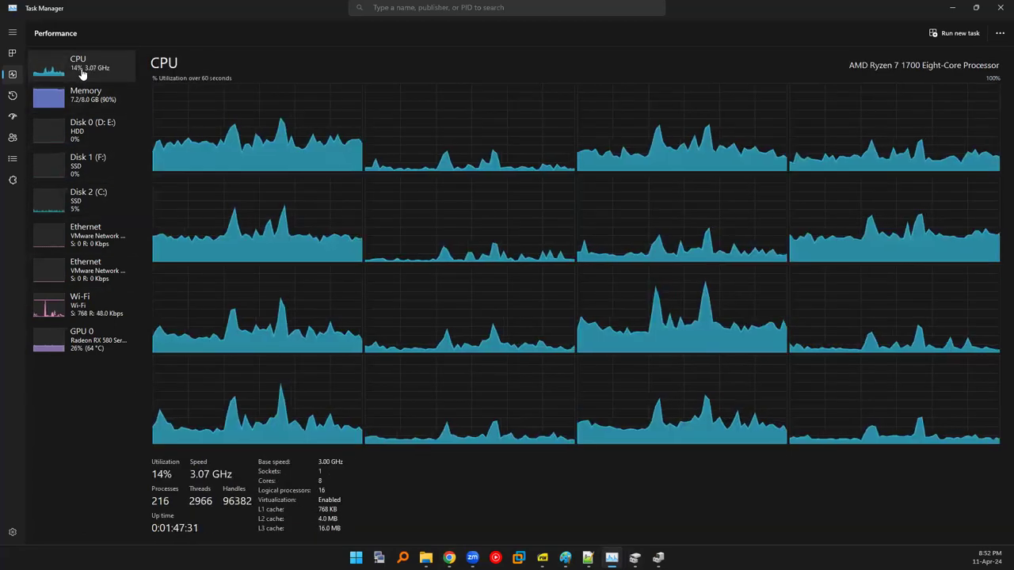
click(70, 131)
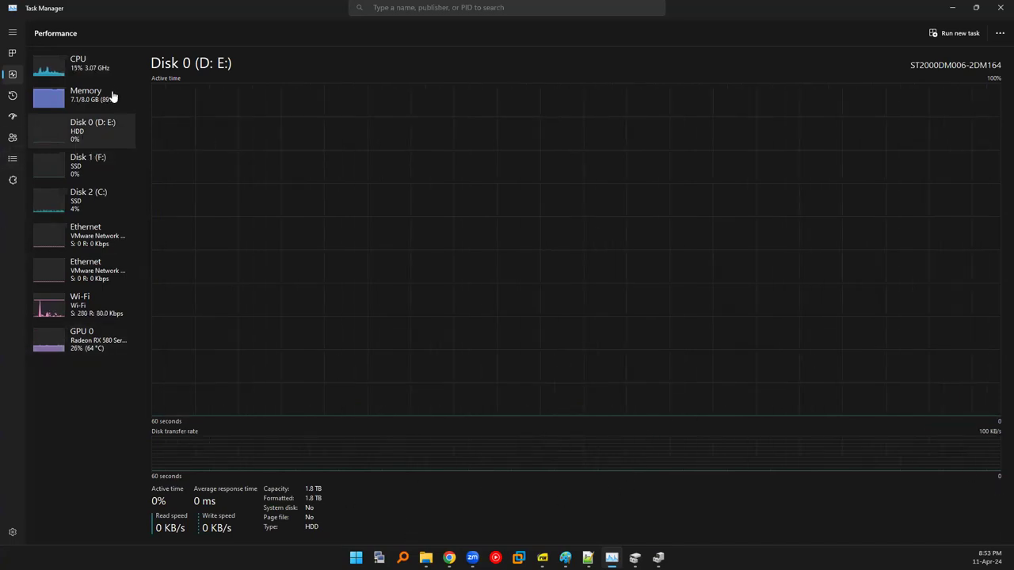
click(80, 70)
click(85, 103)
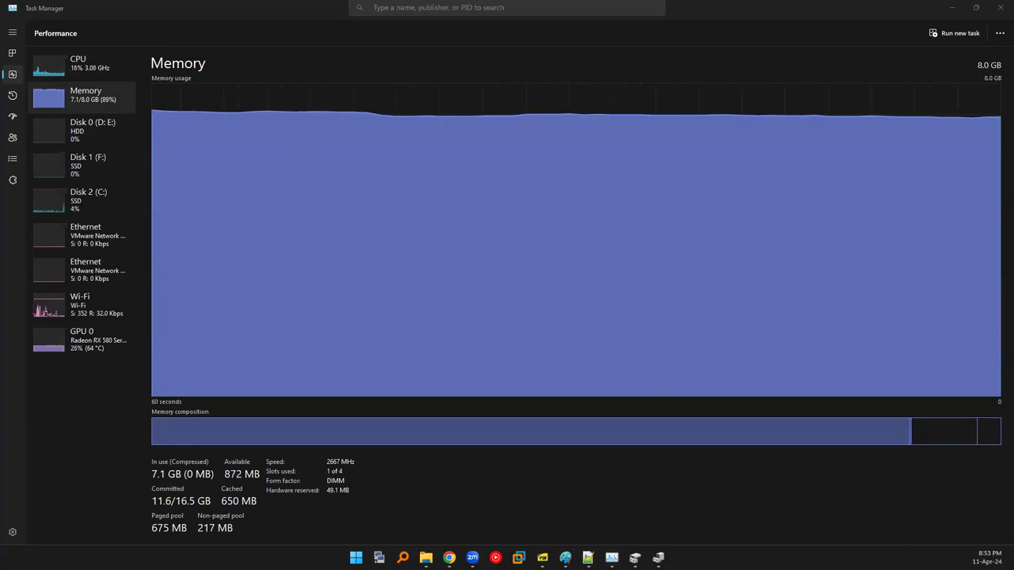
Check the suspended RHEL VM's summary, return to VMware's Home tab, then view Task Manager's CPU graphs.
key(alt+Tab)
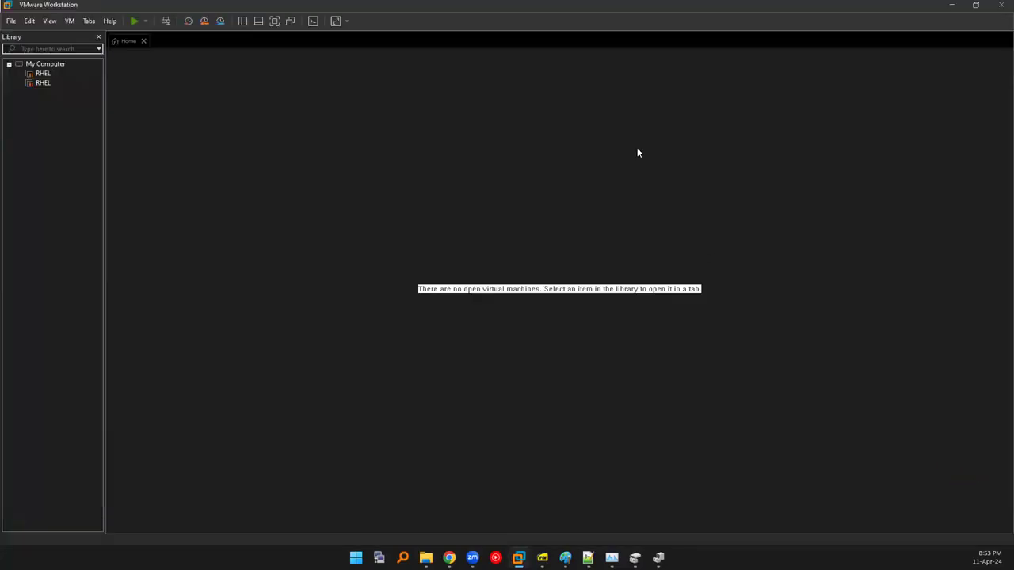
click(44, 75)
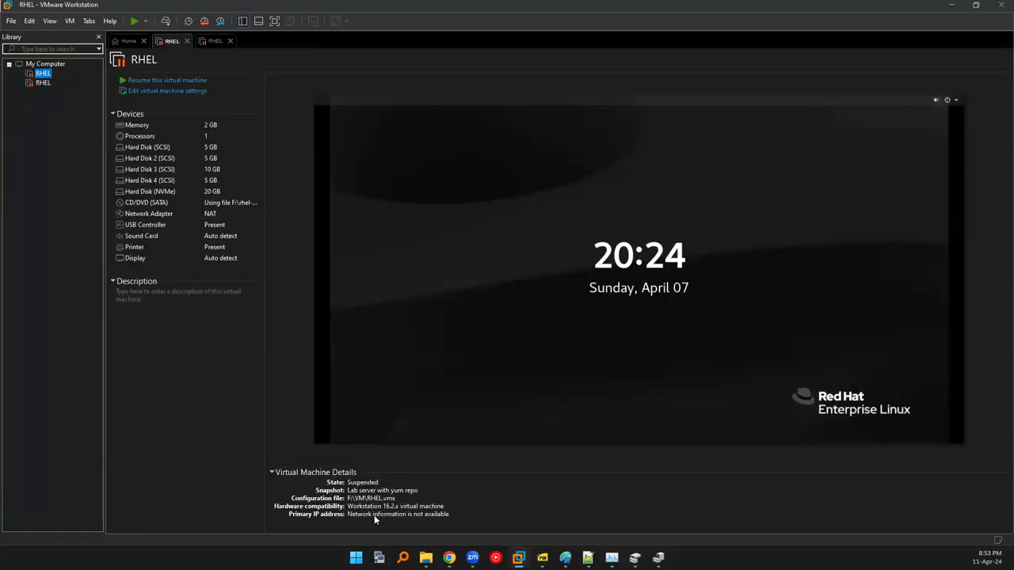
key(super)
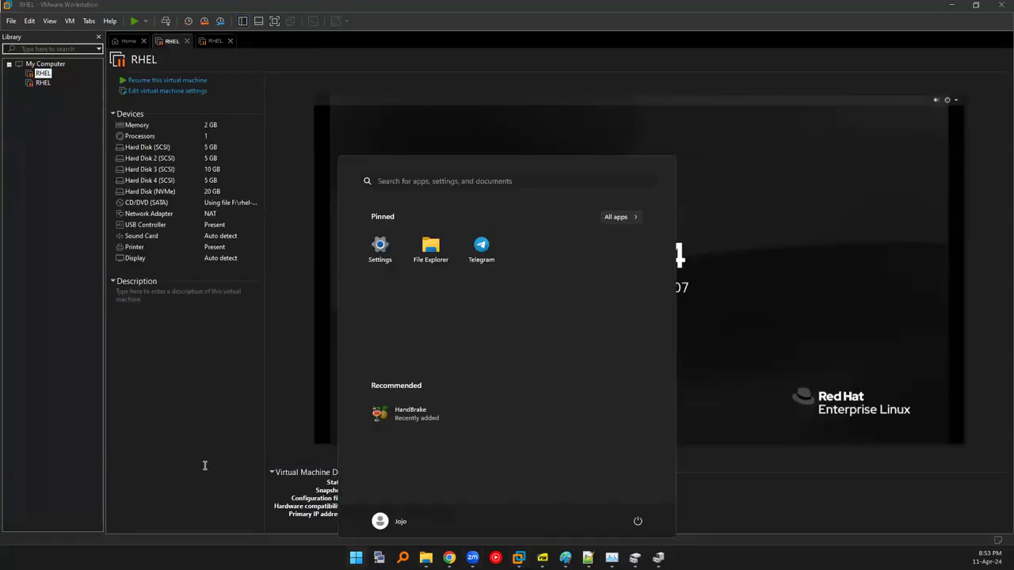
click(188, 452)
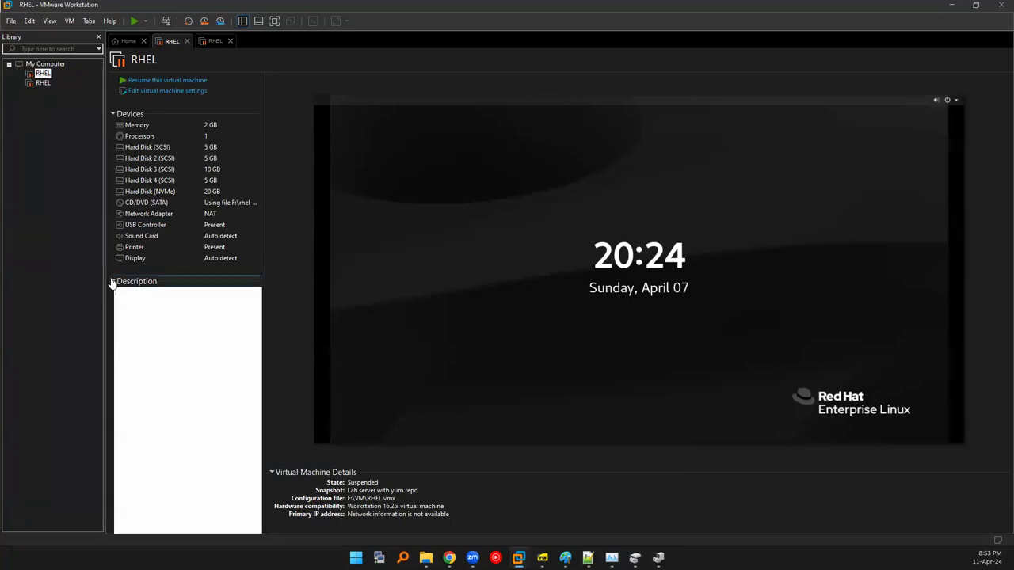
click(47, 349)
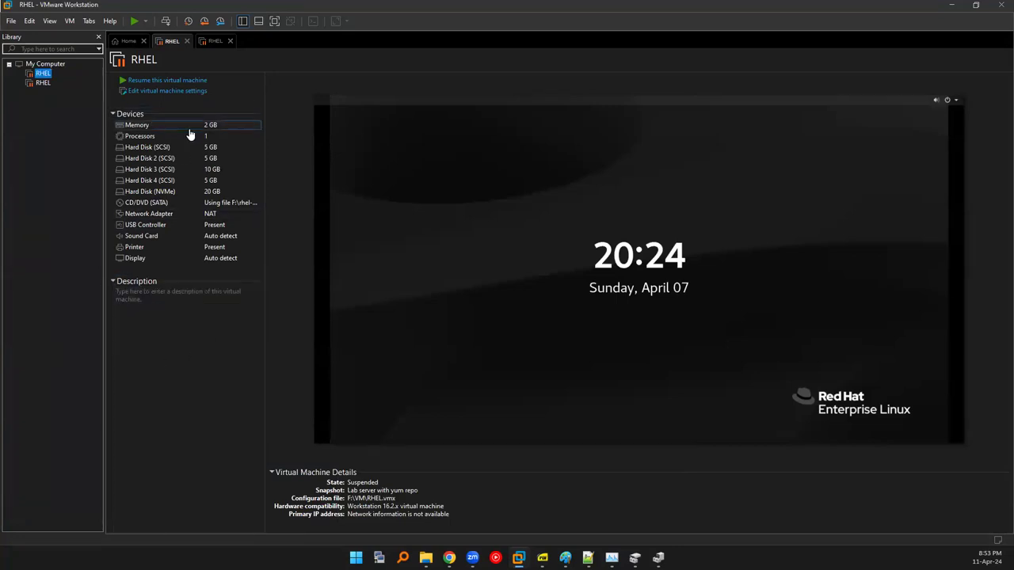
click(133, 39)
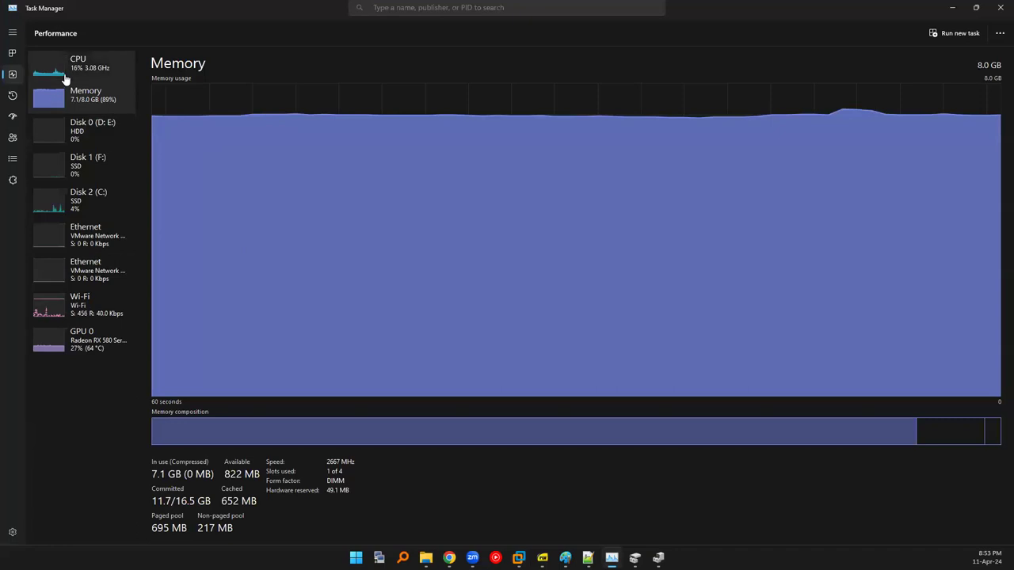
click(65, 79)
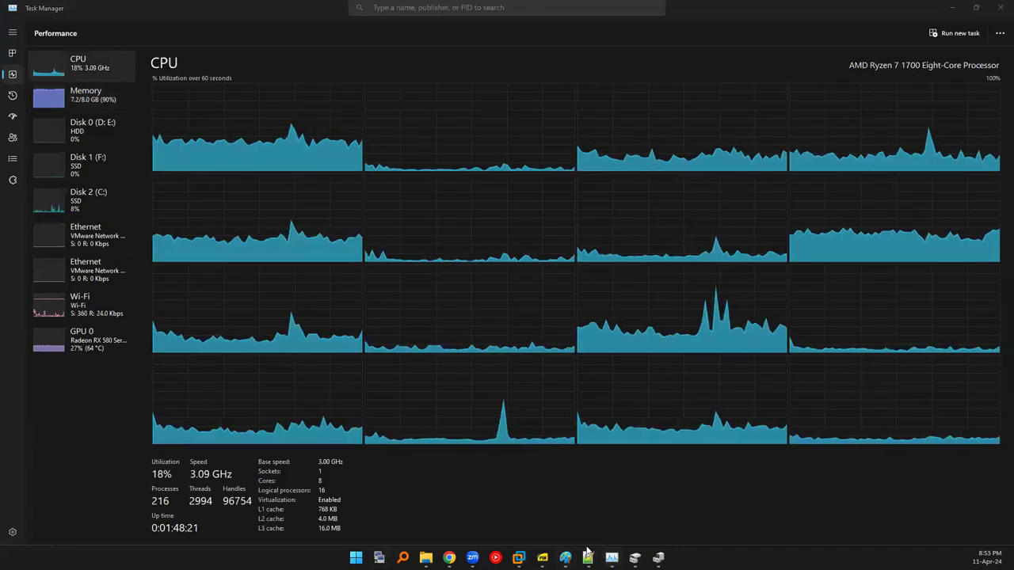
Glance at the virtualization diagram, confirm Virtualization: Enabled on the CPU page, then reveal VMware's home page.
mouse_move(564, 558)
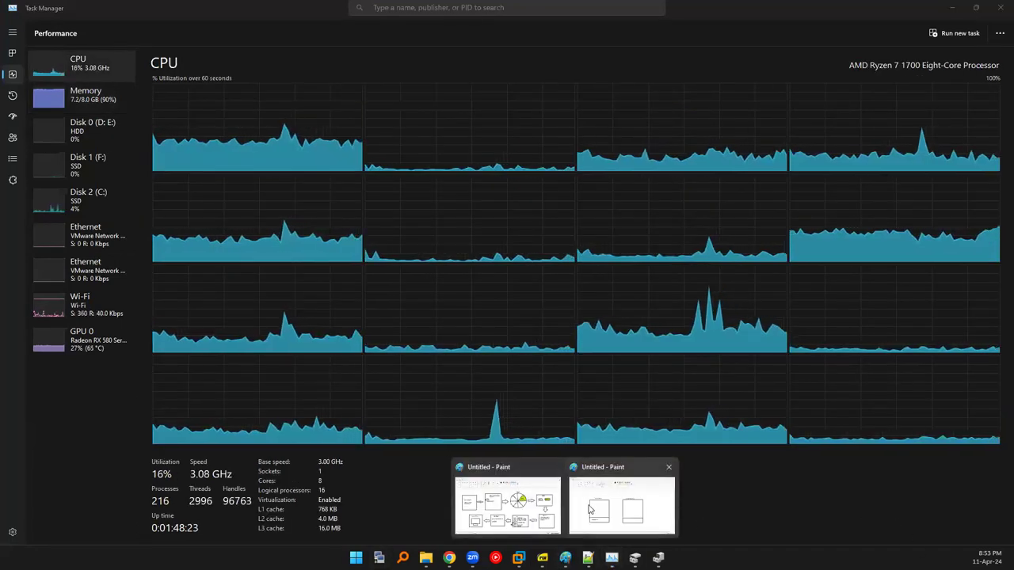
click(596, 507)
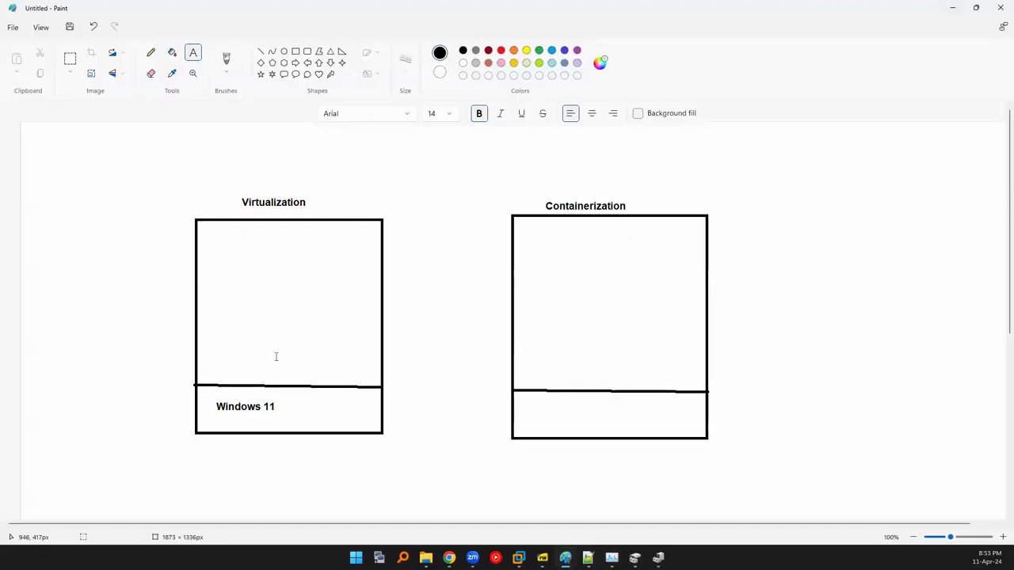
click(952, 8)
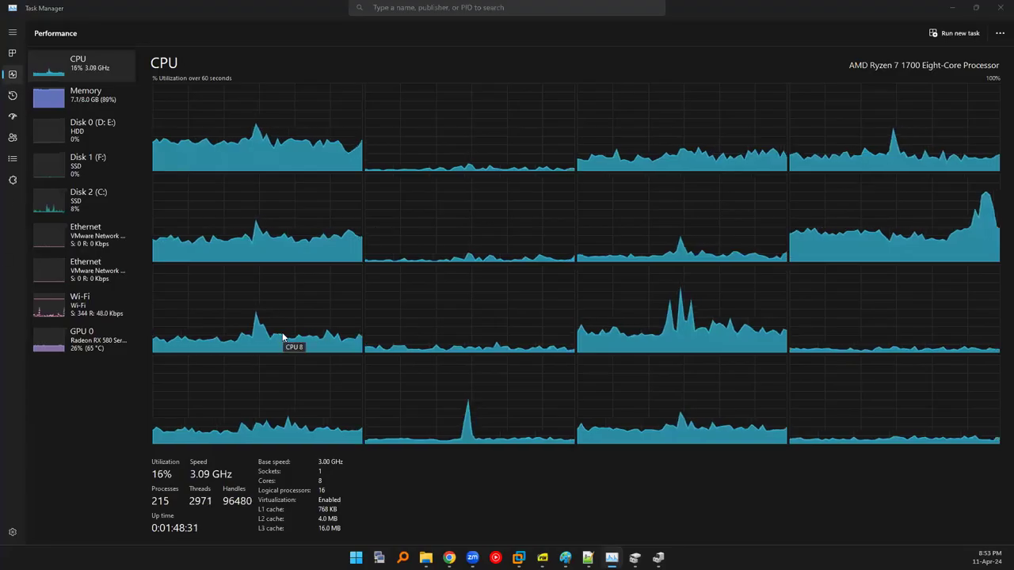
key(alt+Tab)
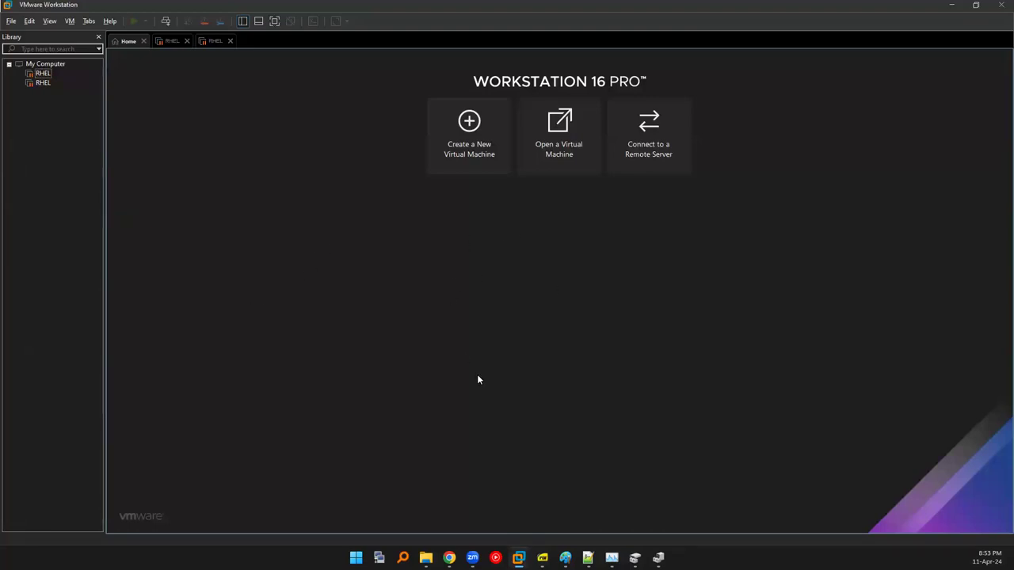
mouse_move(611, 558)
key(alt+Tab)
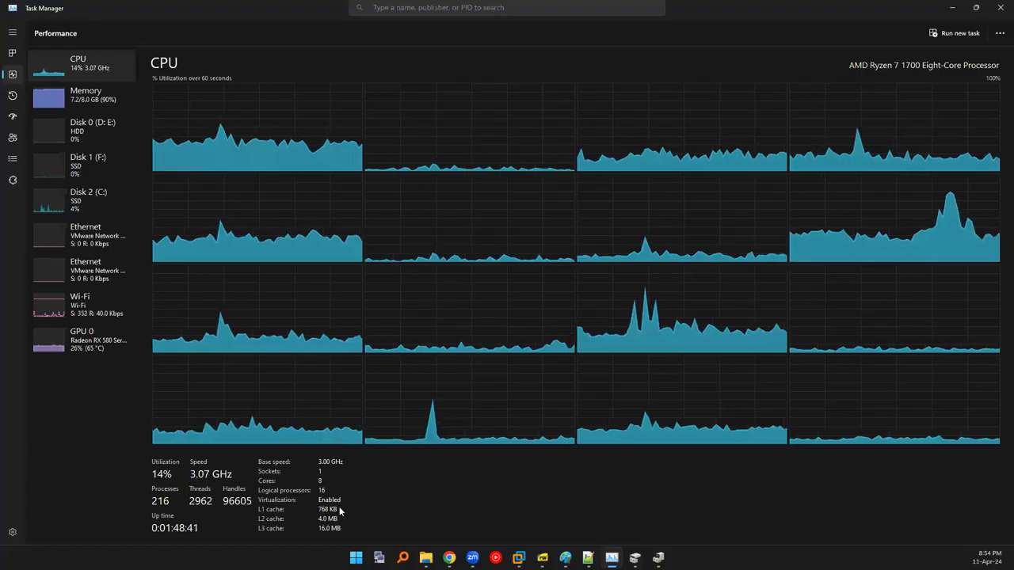
click(951, 7)
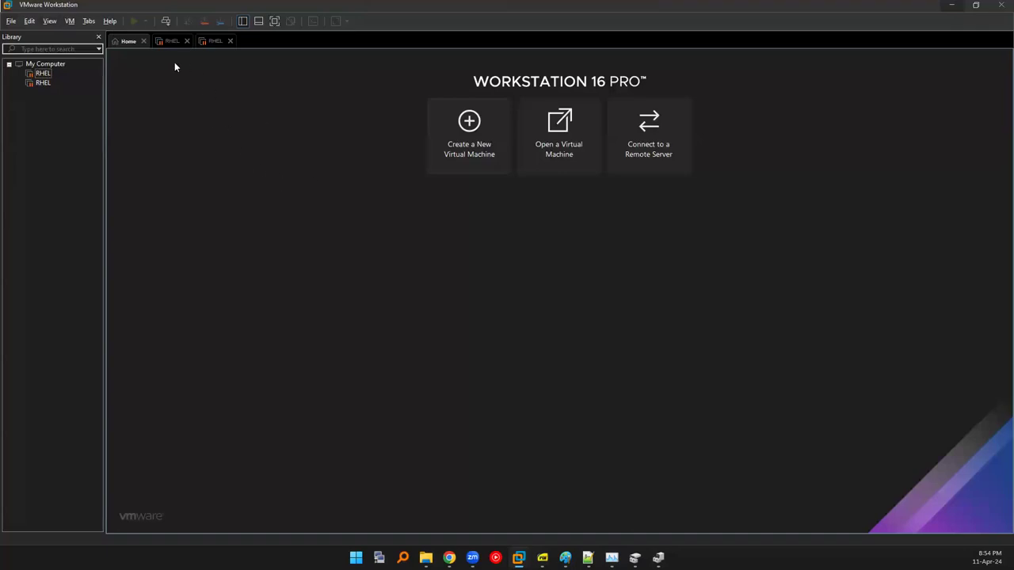
click(110, 23)
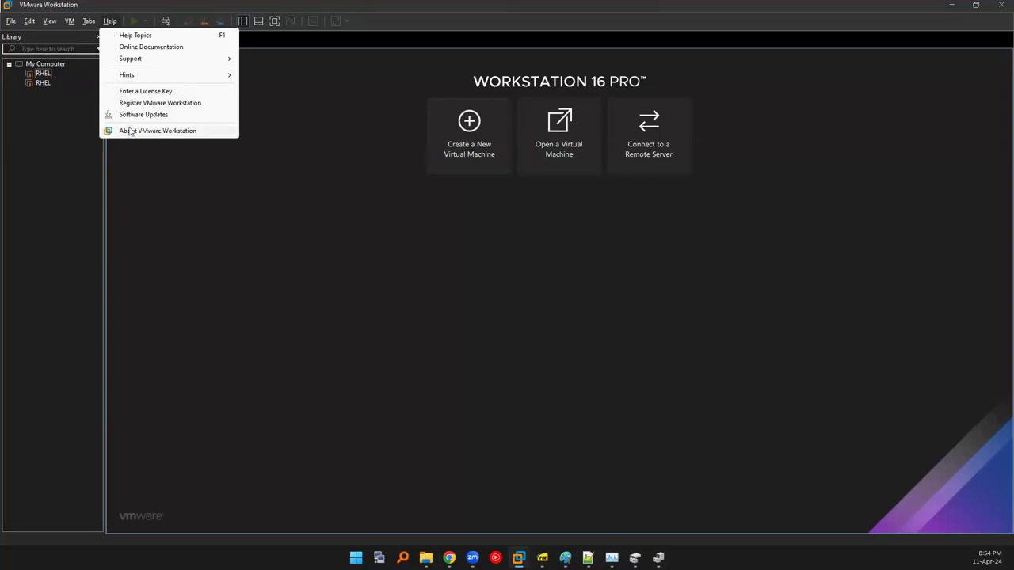
click(130, 131)
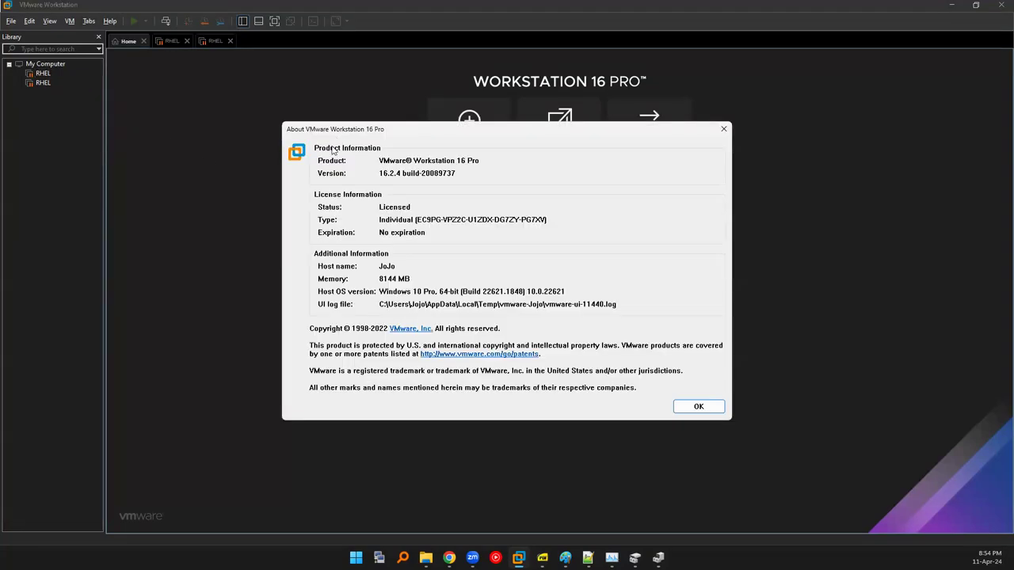
double_click(369, 259)
click(368, 259)
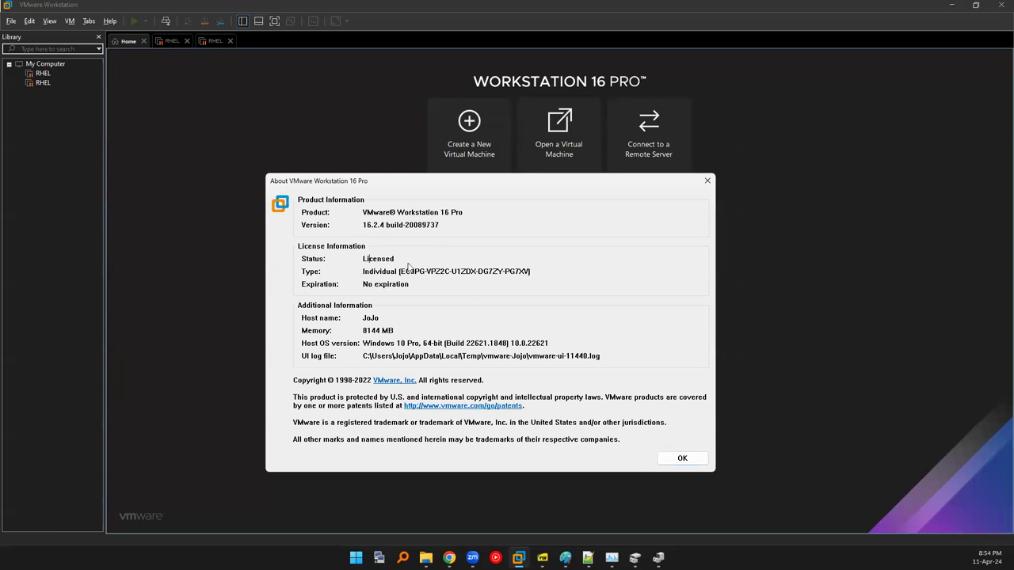
click(709, 181)
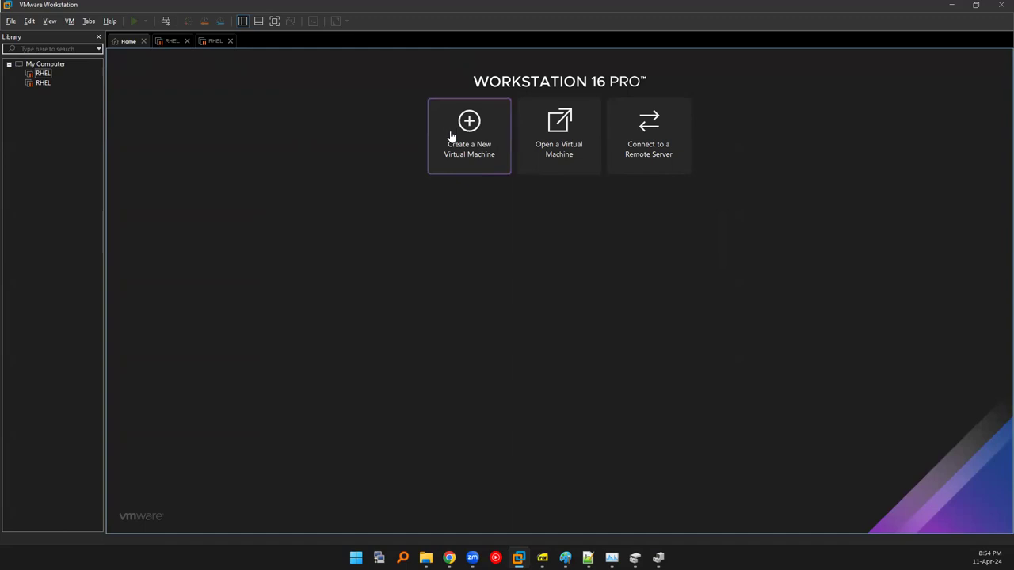
Start the New Virtual Machine Wizard and view hardware compatibility options, keeping Workstation 16.2.x.
click(482, 157)
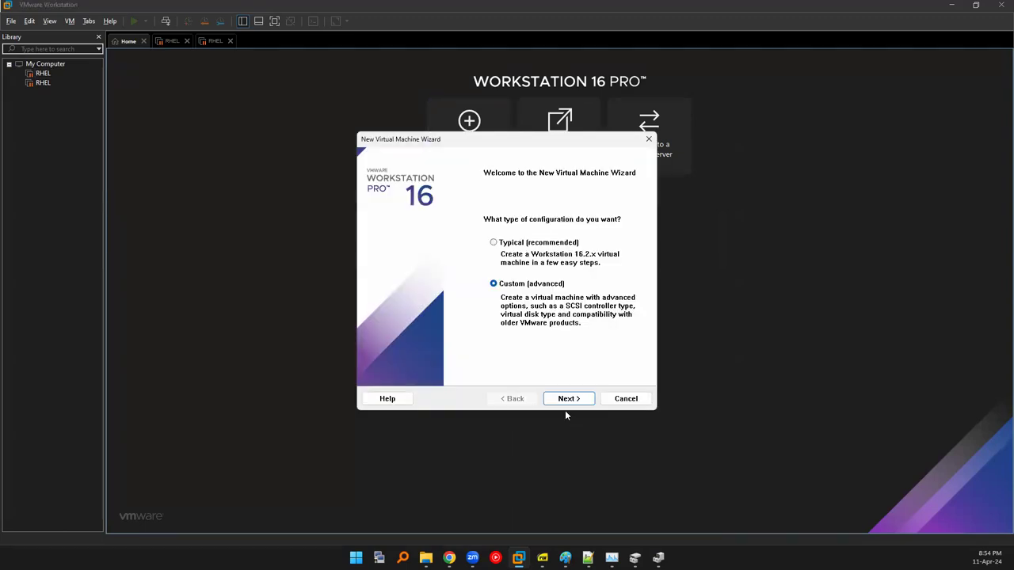
click(566, 398)
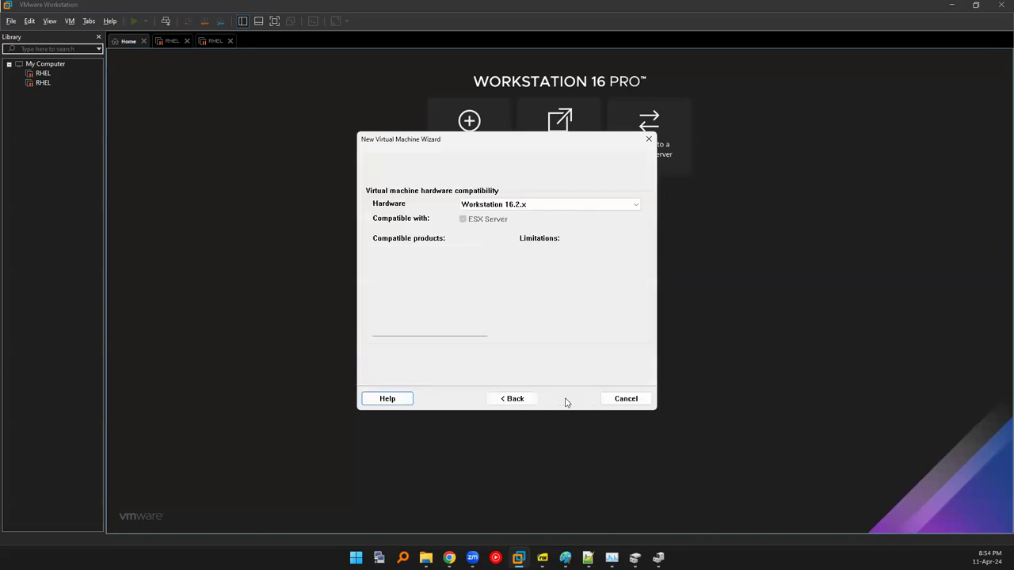
click(472, 207)
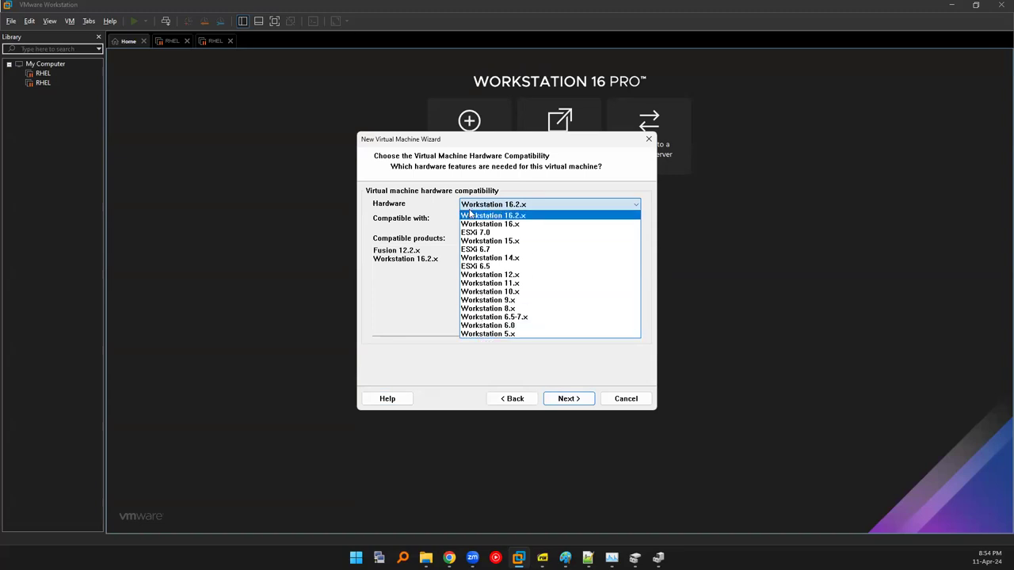
click(471, 214)
click(472, 210)
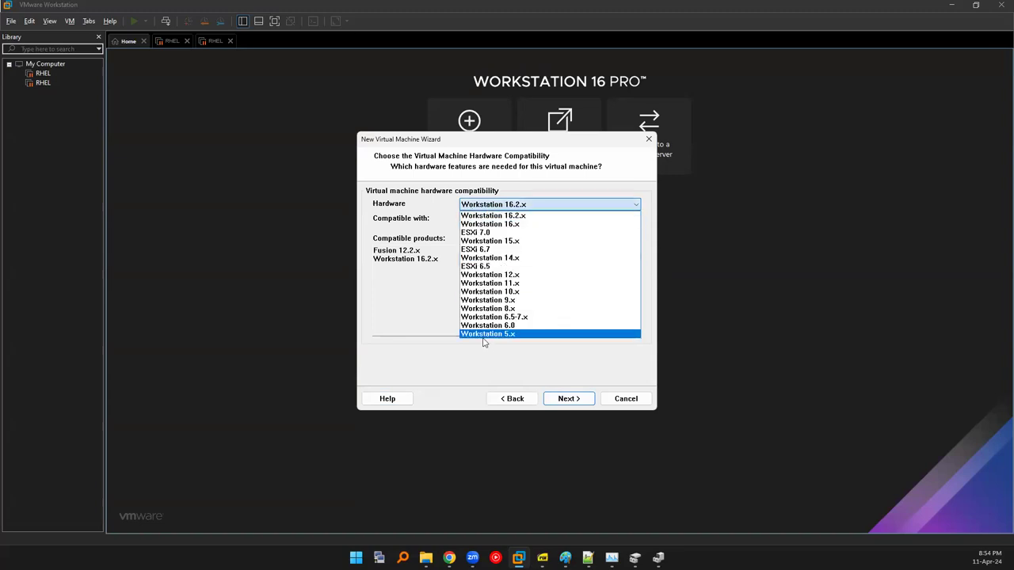
click(504, 214)
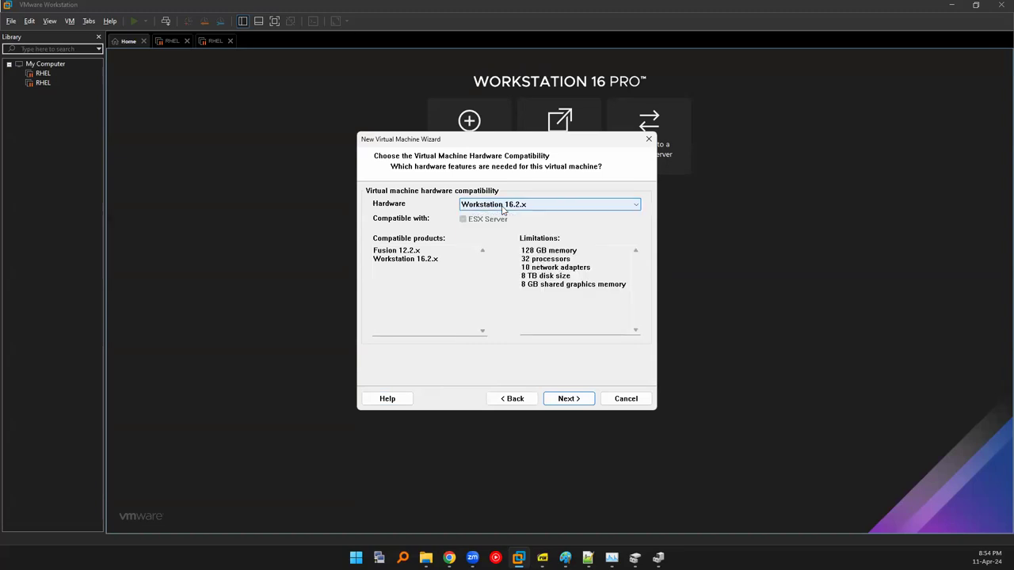
Try Workstation 5.x to compare its limits, then return to Workstation 16.2.x.
click(502, 208)
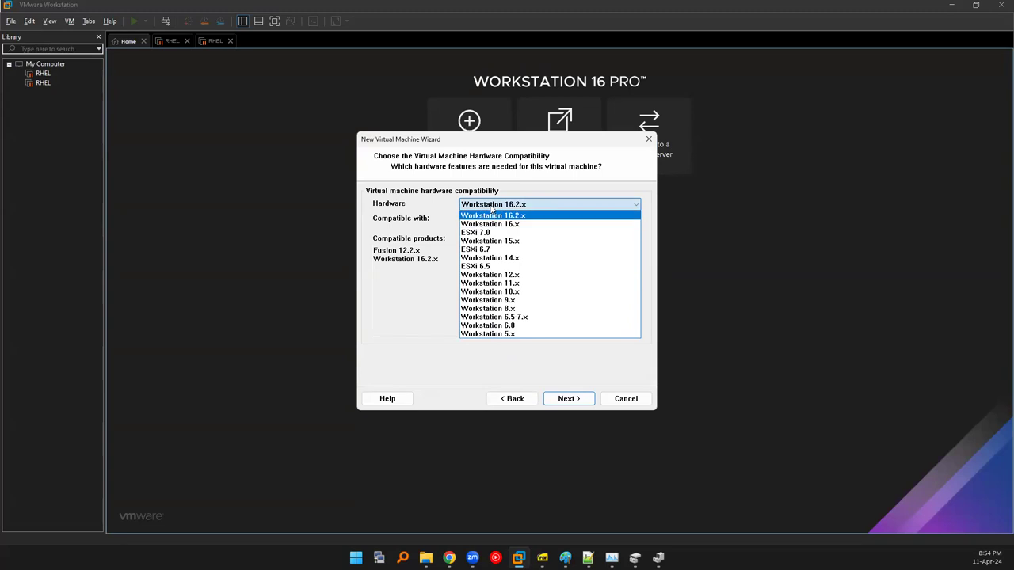
click(489, 334)
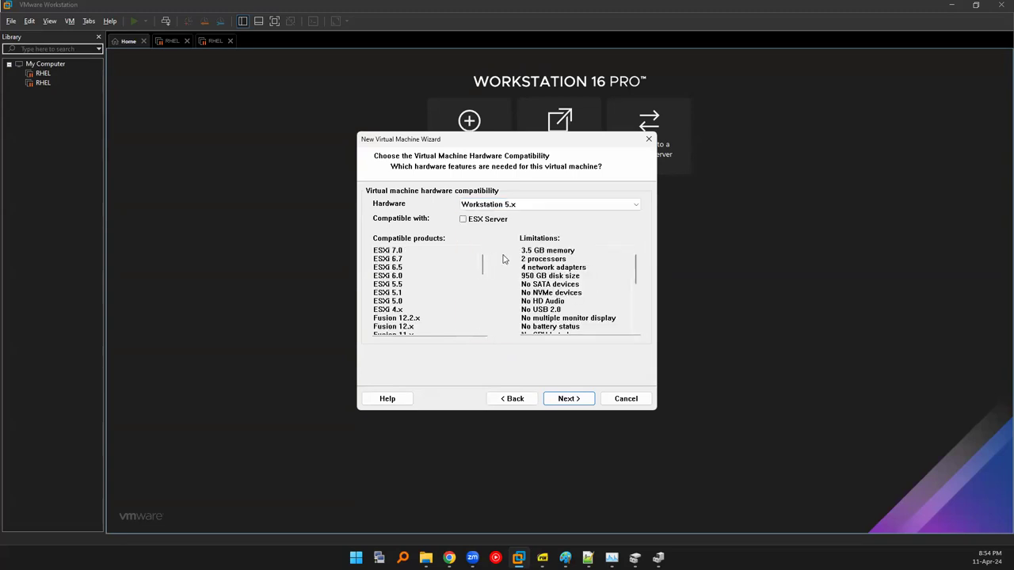
scroll(546, 271, up, 3)
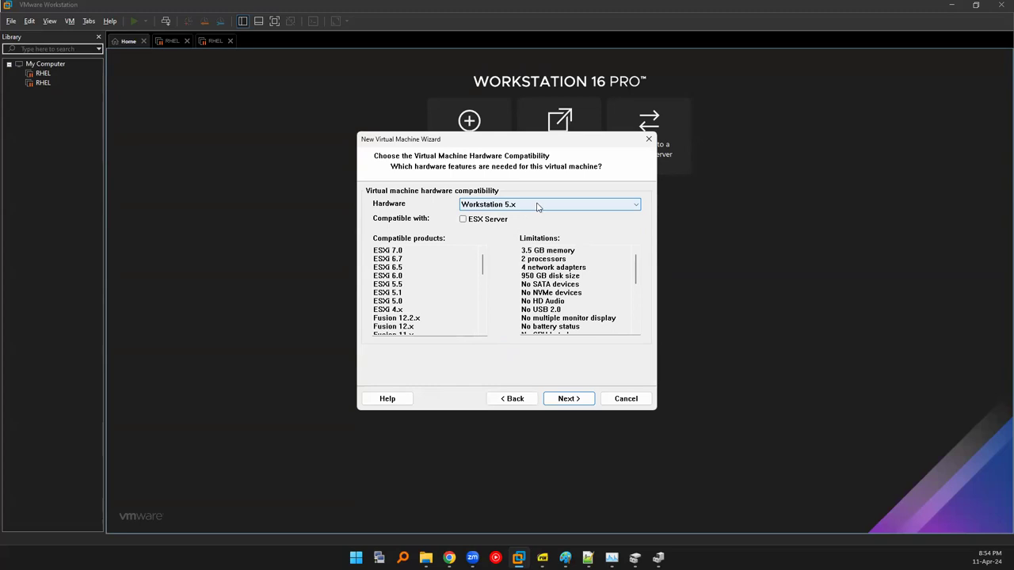
click(537, 206)
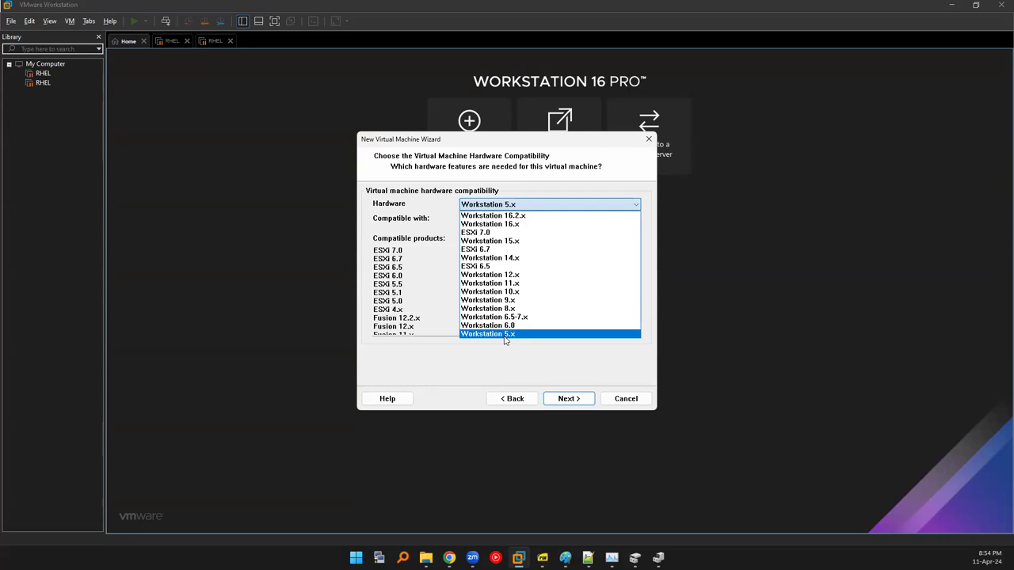
click(501, 216)
click(555, 205)
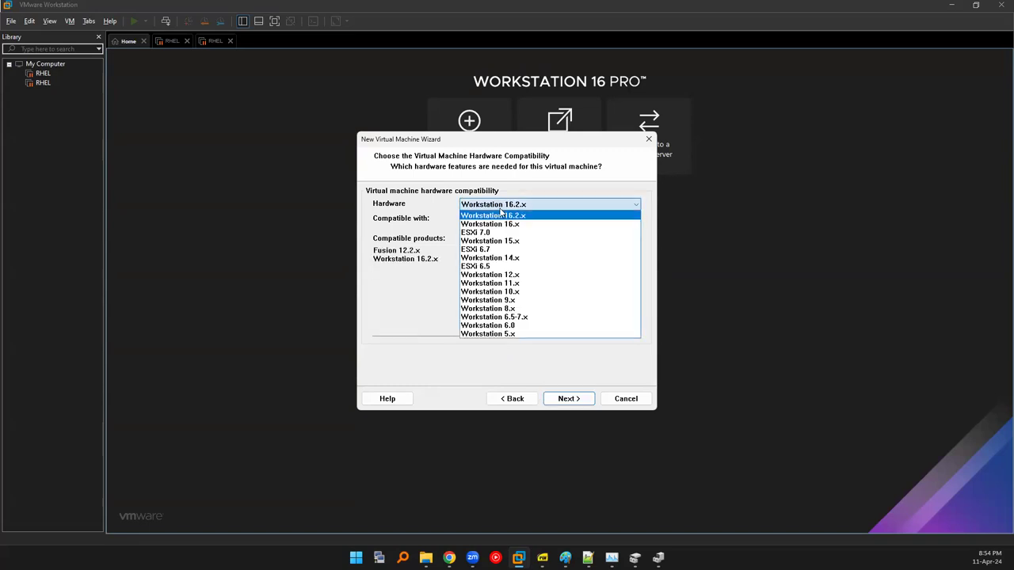
click(484, 375)
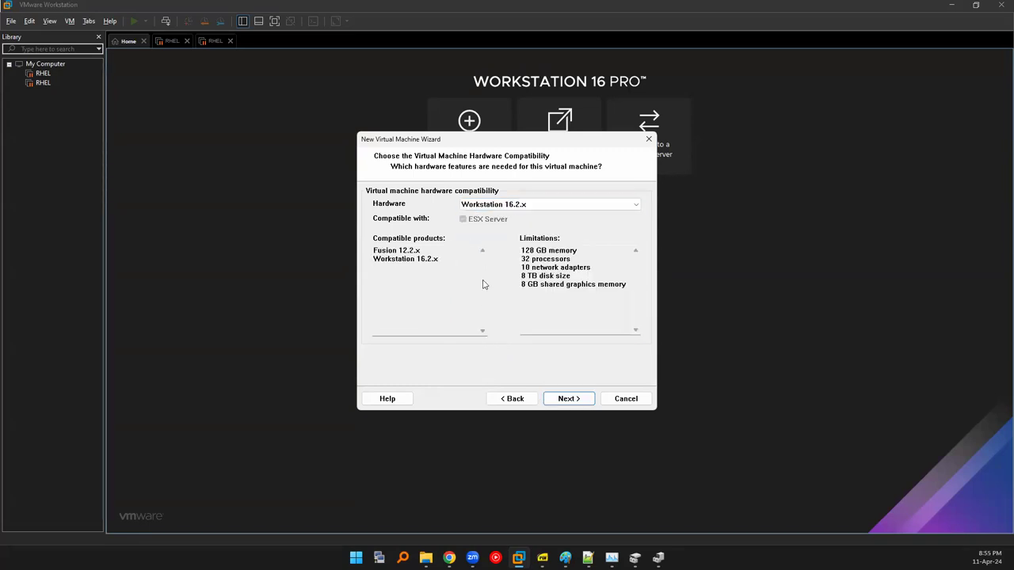
mouse_move(525, 250)
mouse_down()
mouse_move(594, 257)
mouse_move(519, 251)
mouse_up()
click(594, 257)
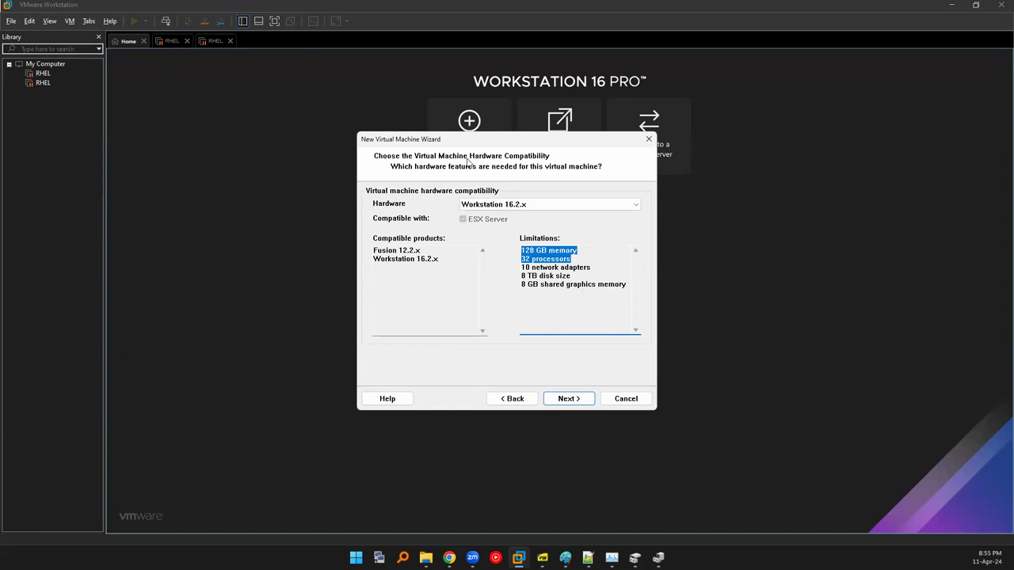
Compare Workstation 5.x's 3.5 GB memory limit, then settle on 16.2.x with its 128 GB limit.
click(520, 206)
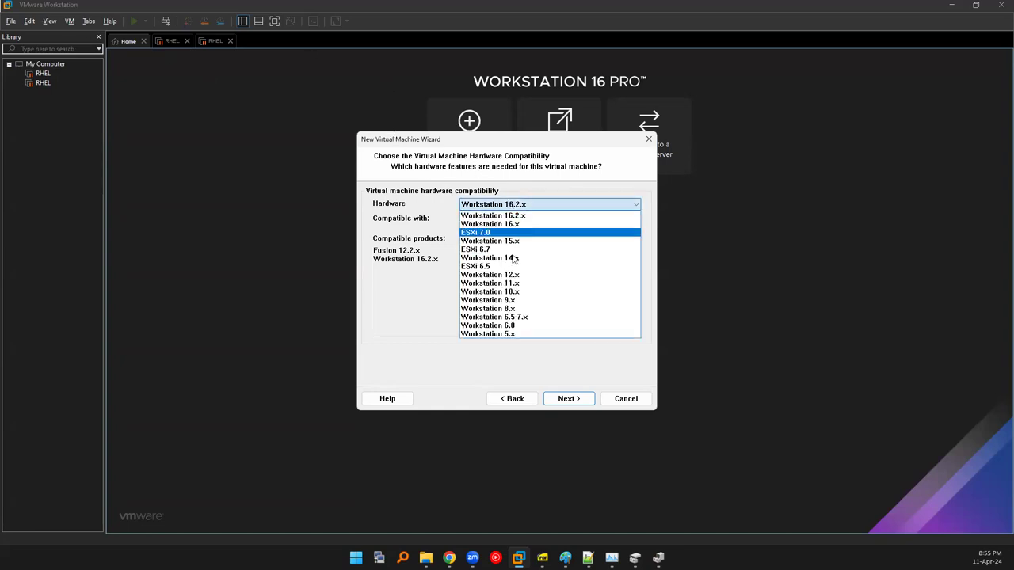
click(513, 334)
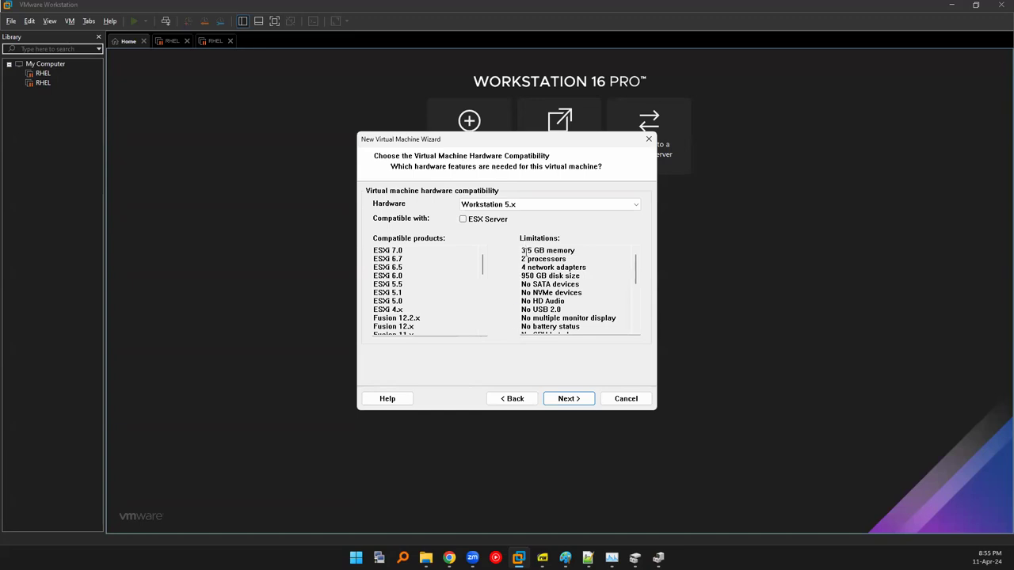
drag(522, 254, 580, 252)
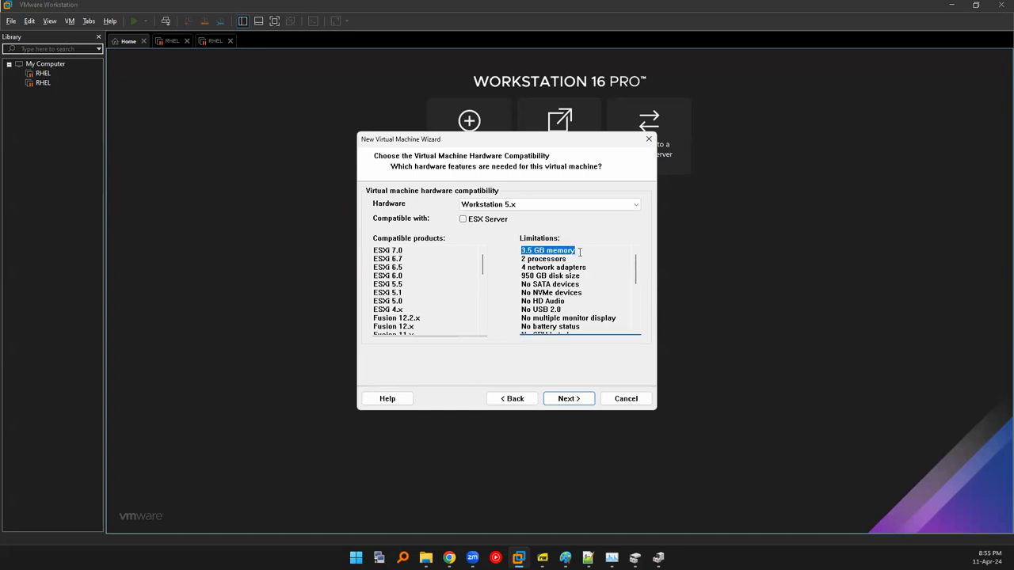
click(556, 206)
click(537, 217)
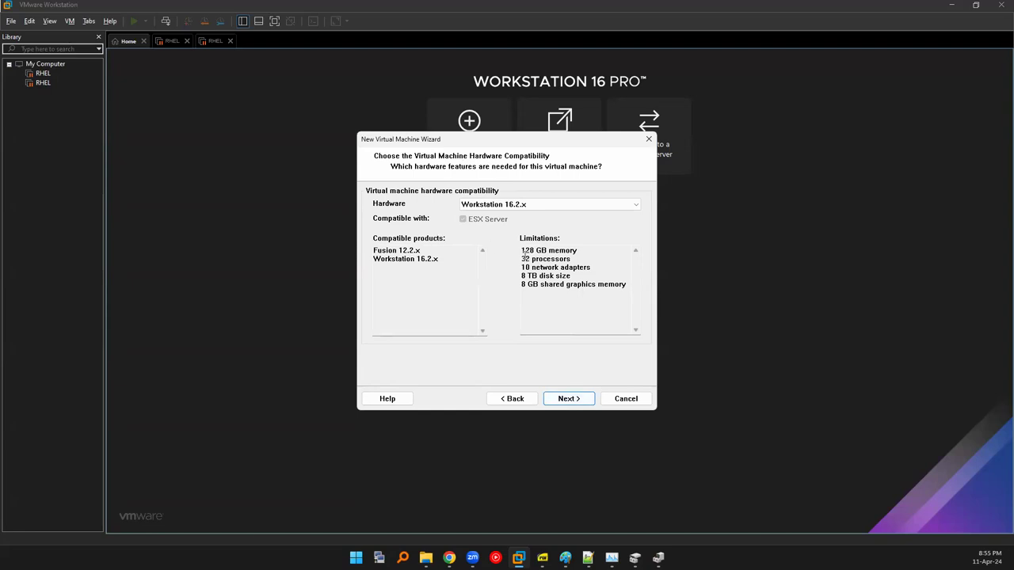
click(523, 254)
Use F:\rhel-8.4.iso as the installer disc image and continue to Easy Install Information.
click(553, 401)
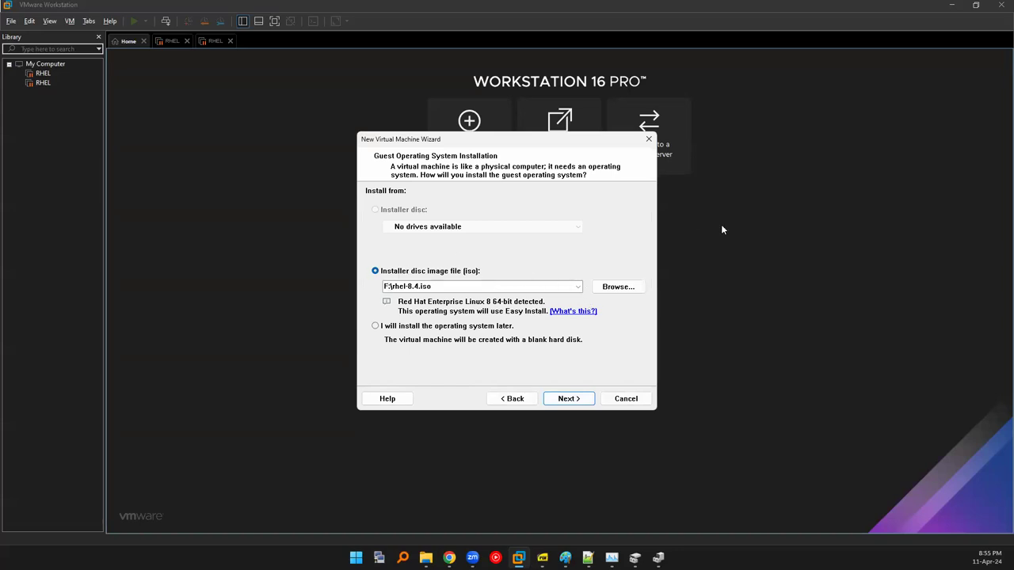
click(617, 288)
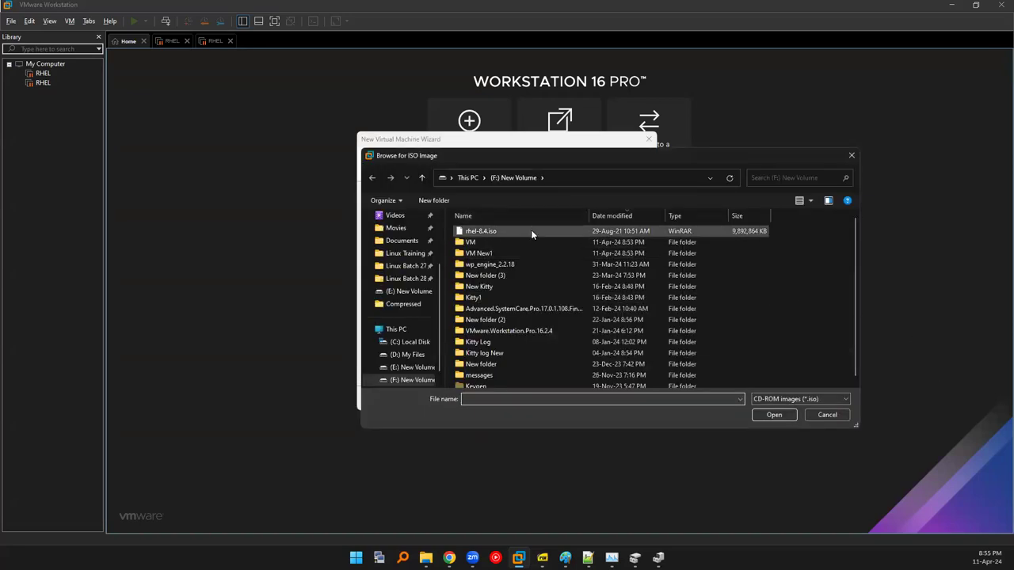
double_click(530, 230)
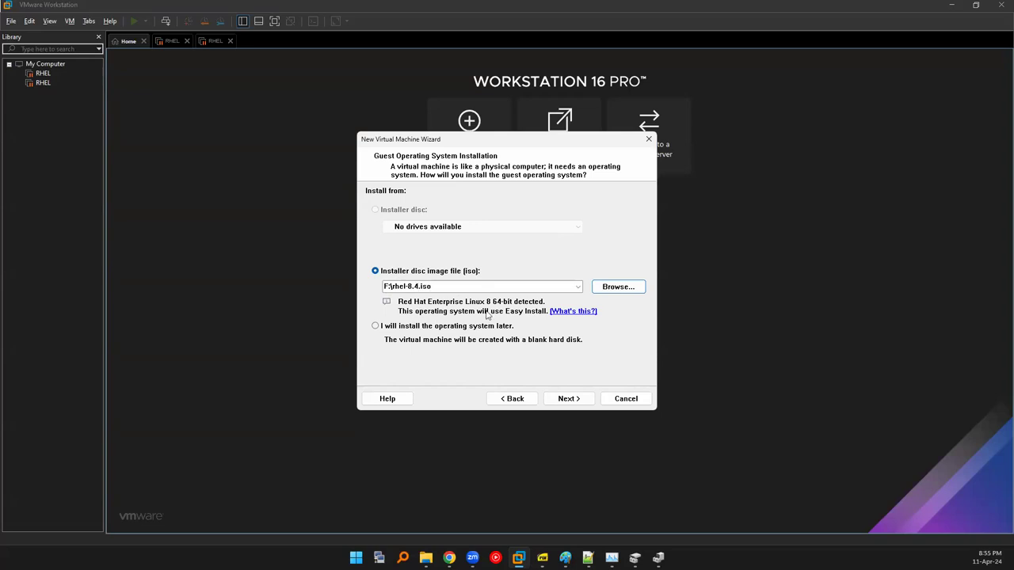
click(566, 398)
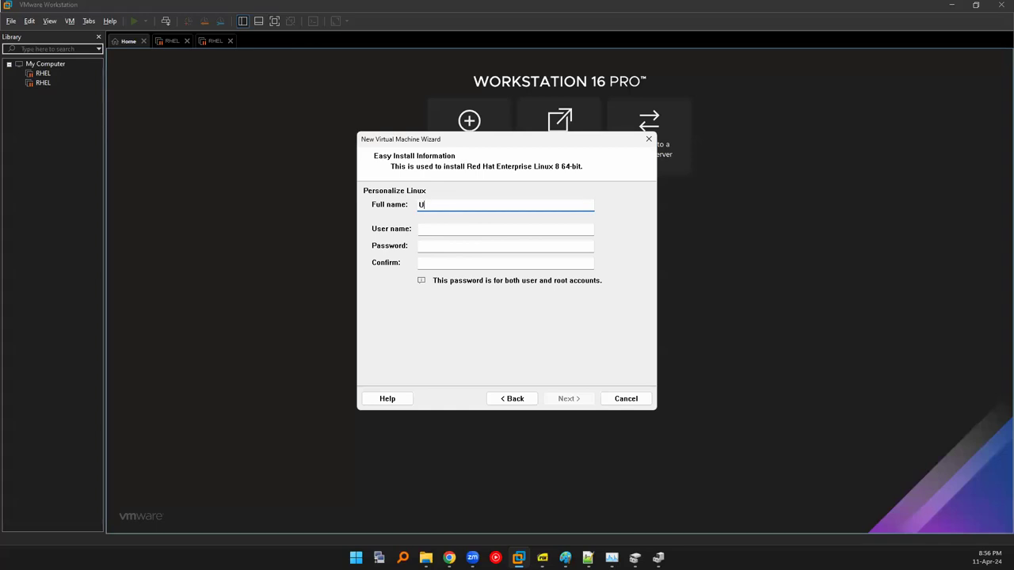
Enter the Easy Install user name, then set and confirm the account password.
click(505, 229)
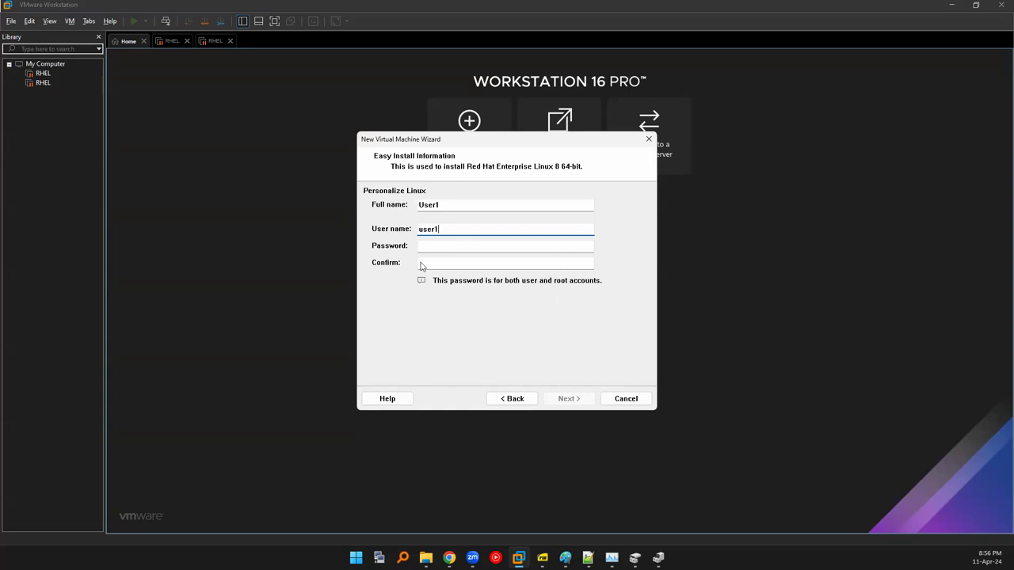
click(449, 243)
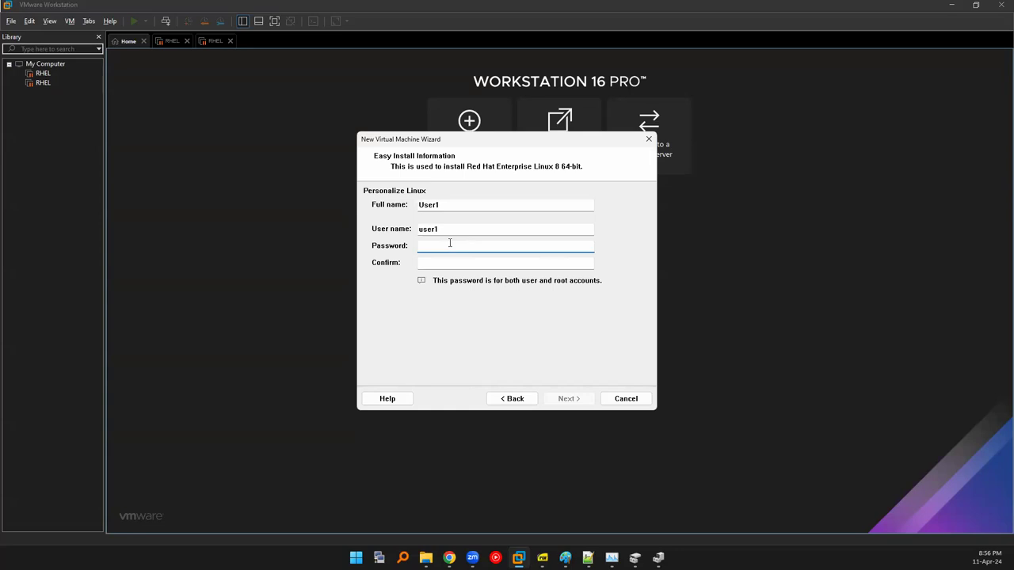
text(redh)
click(452, 264)
text(redh)
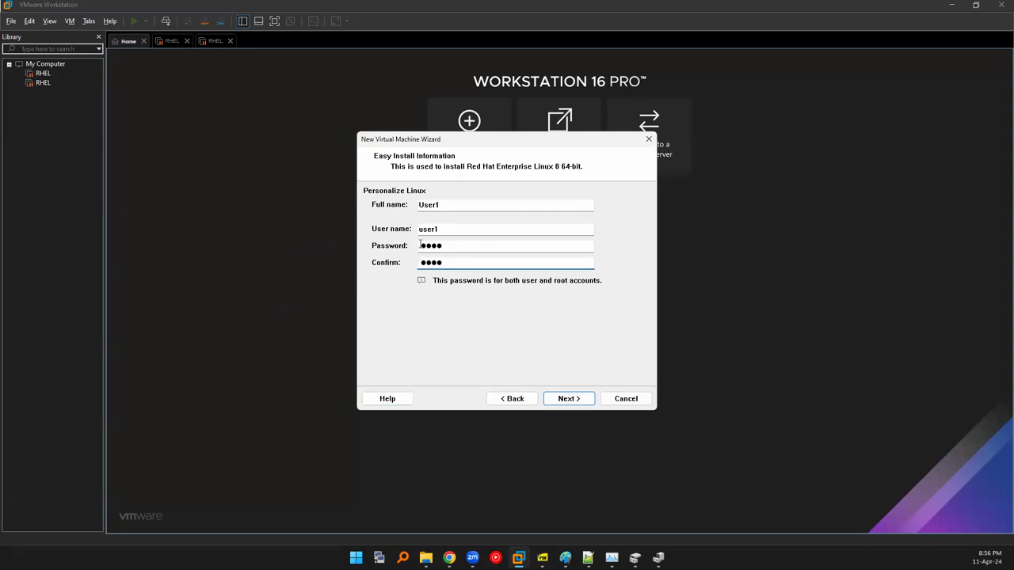
drag(422, 246, 463, 251)
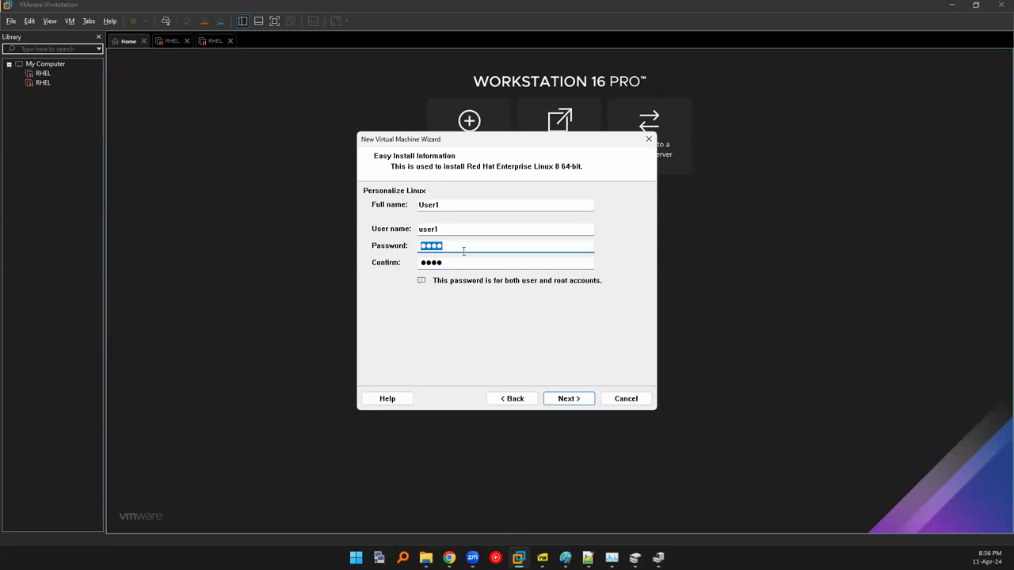
text(1234)
click(583, 399)
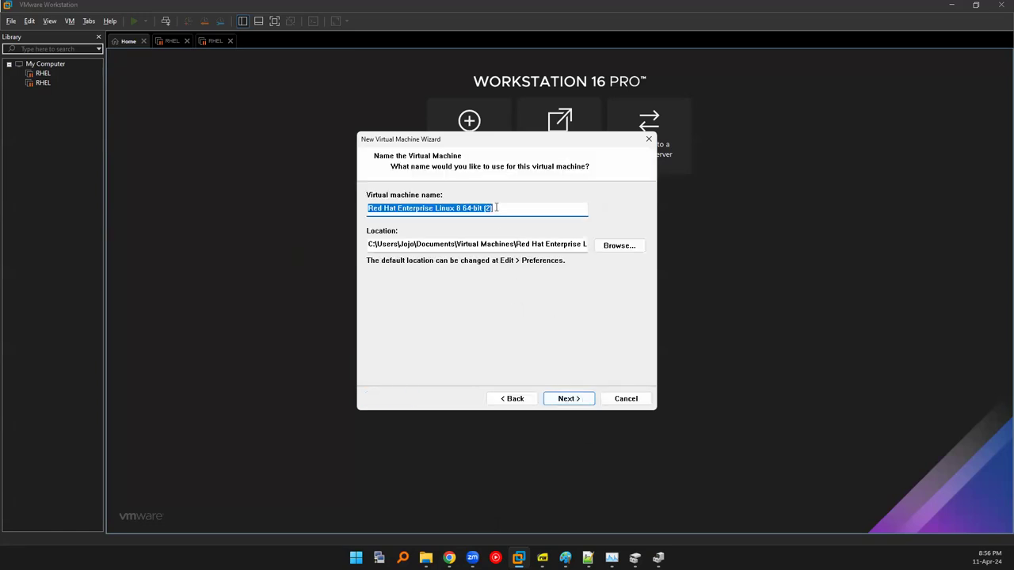
text(RHEL)
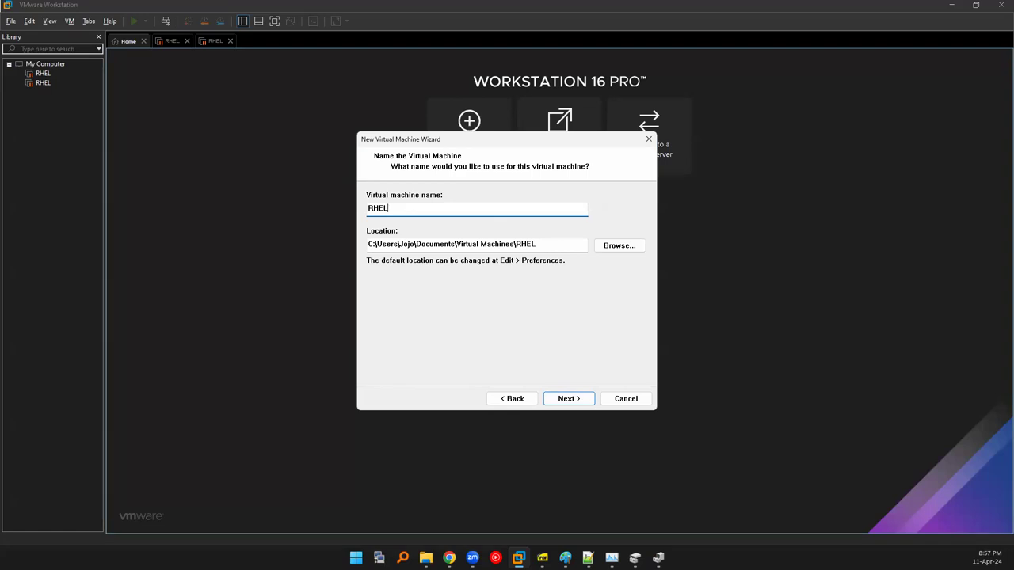
click(614, 247)
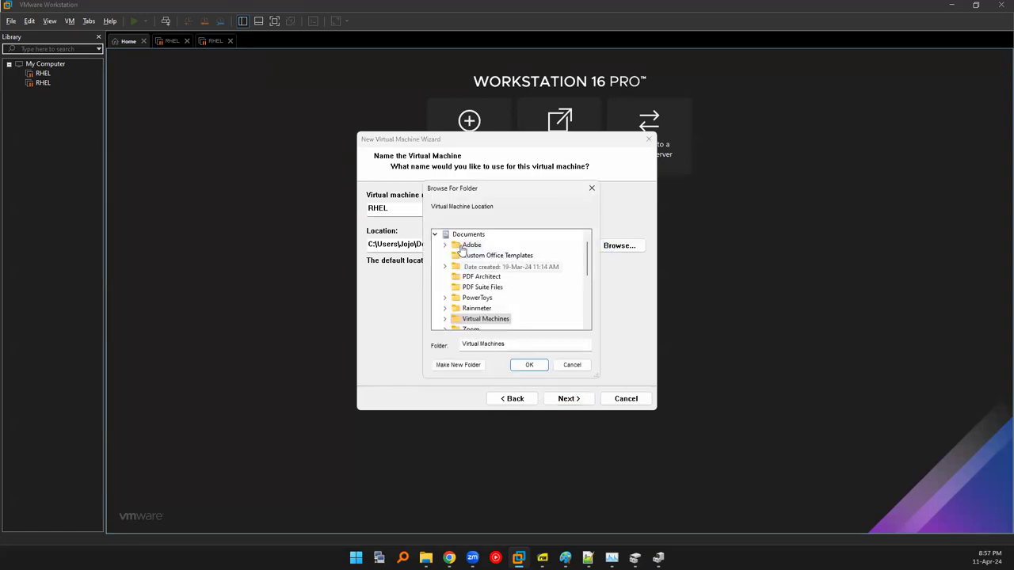
scroll(463, 249, up, 1)
click(425, 558)
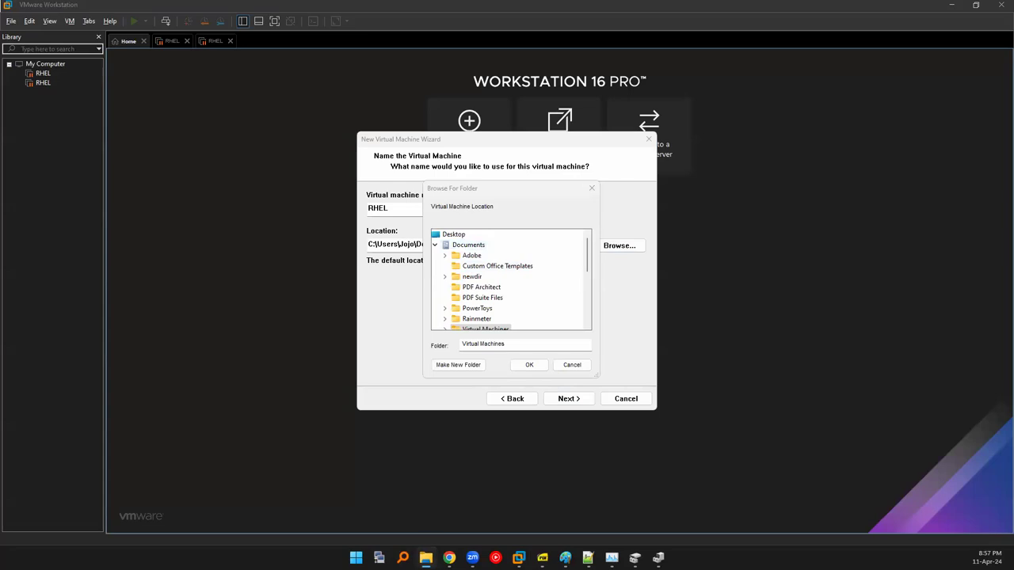
click(416, 493)
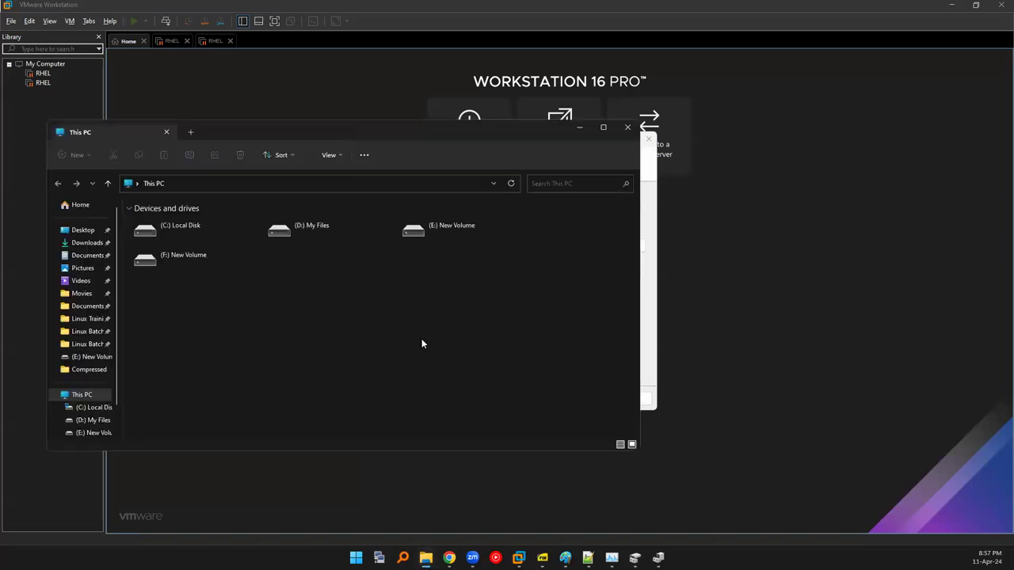
key(super+Up)
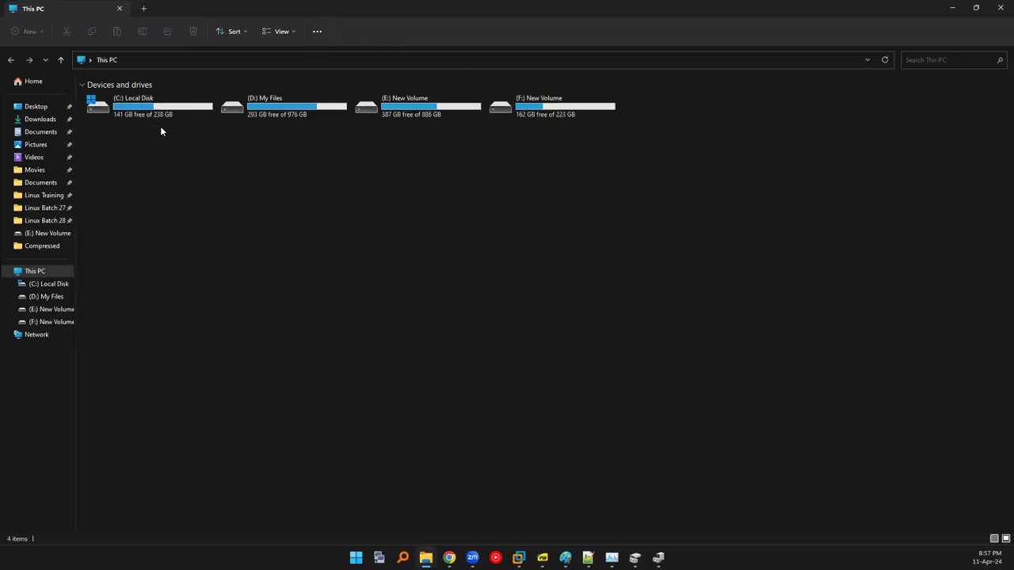
drag(134, 152, 132, 111)
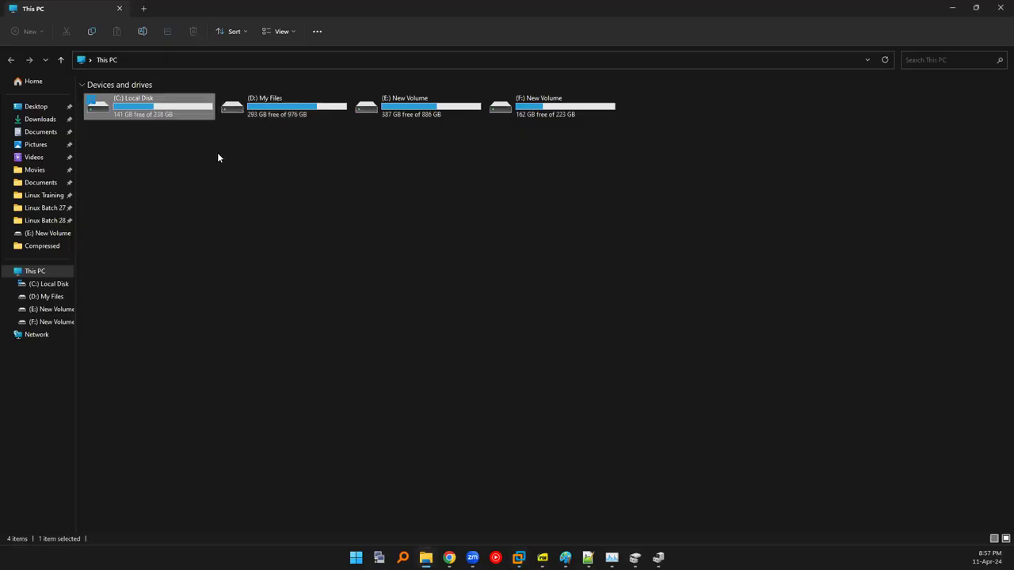
click(218, 156)
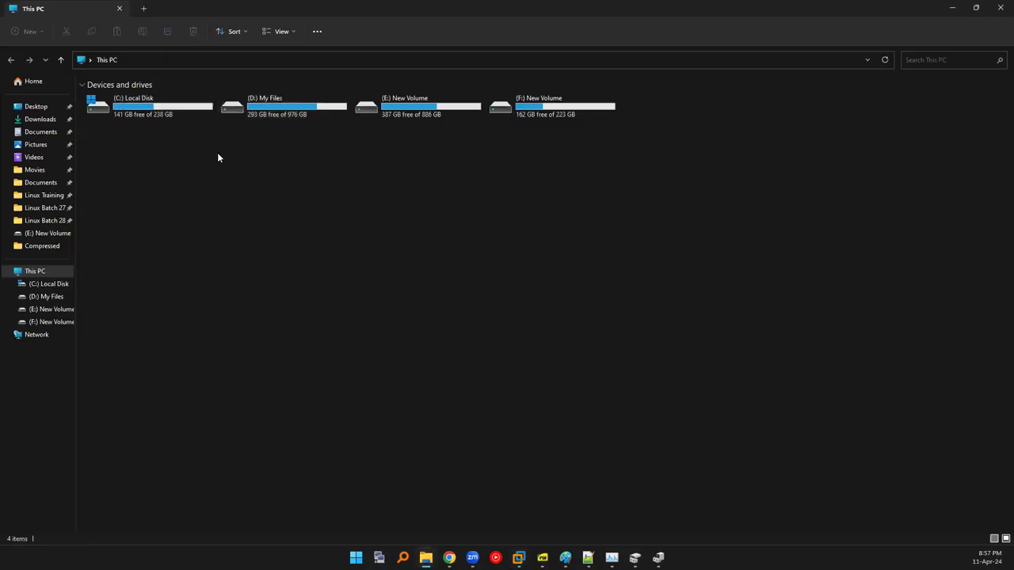
click(537, 105)
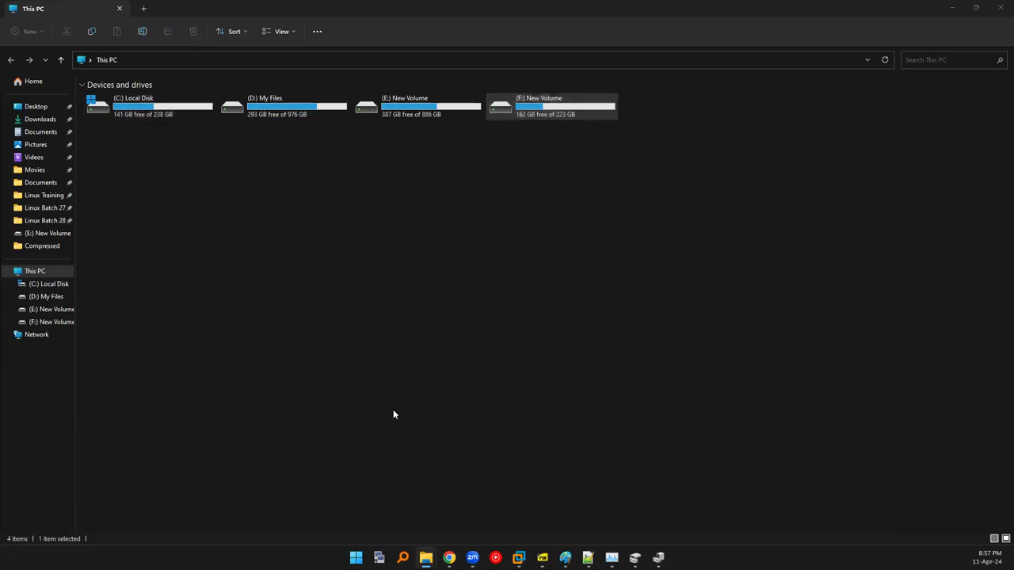
key(alt+Tab)
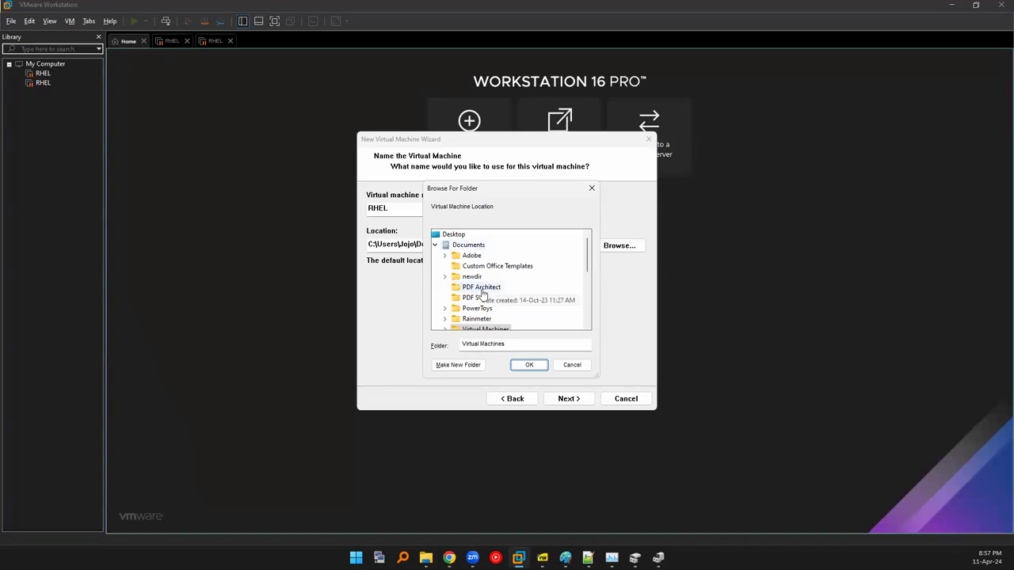
scroll(480, 290, down, 3)
key(alt+Tab)
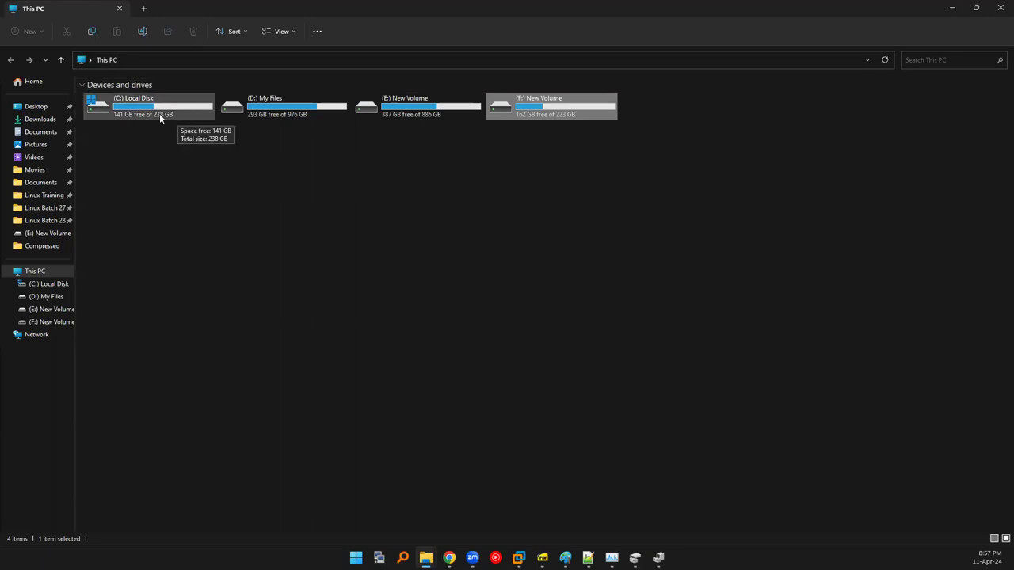
click(97, 181)
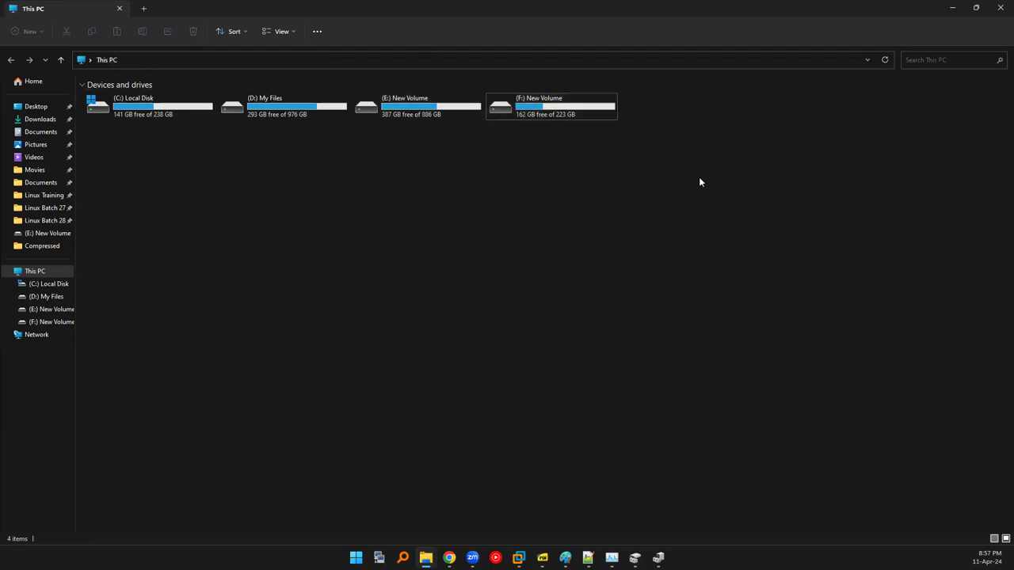
click(119, 109)
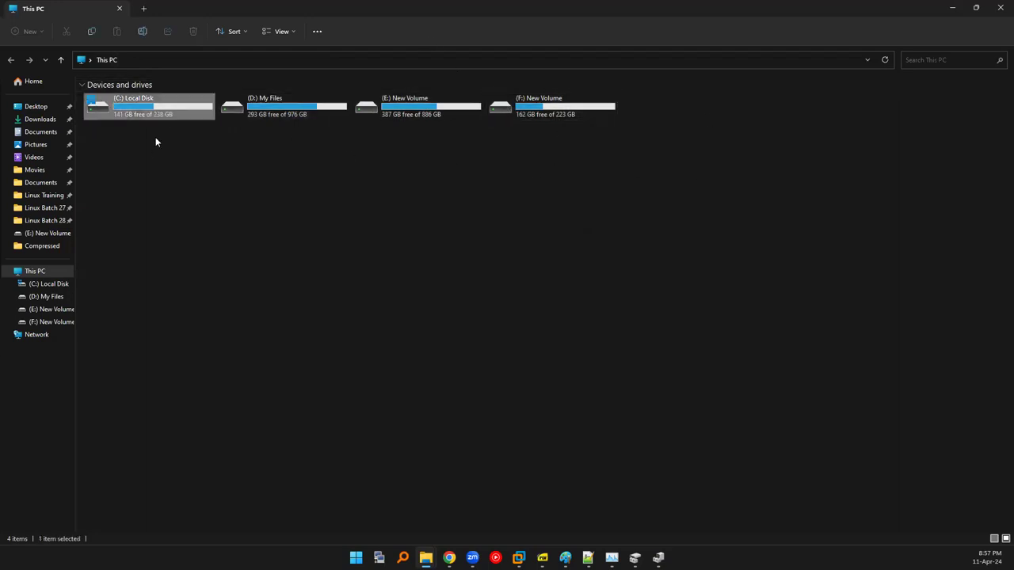
key(alt+Tab)
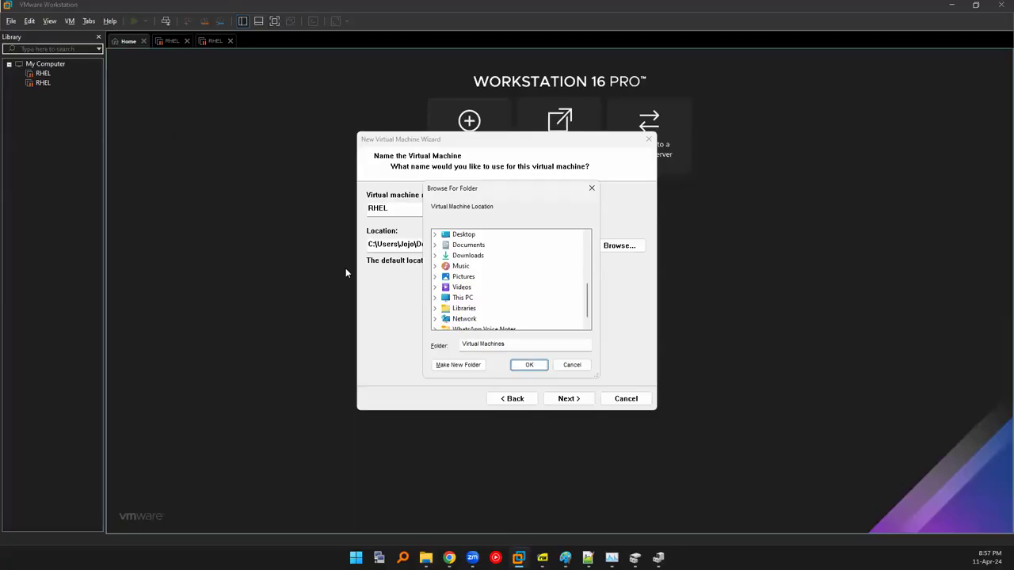
Create a new folder named VM202404 on the F: drive in Browse For Folder.
scroll(463, 313, down, 1)
click(436, 288)
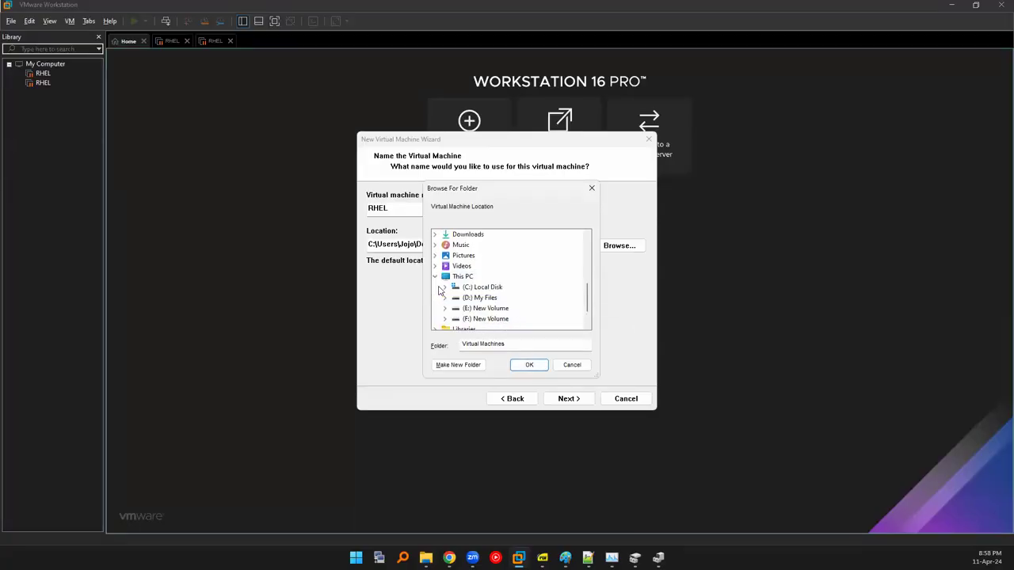
click(445, 319)
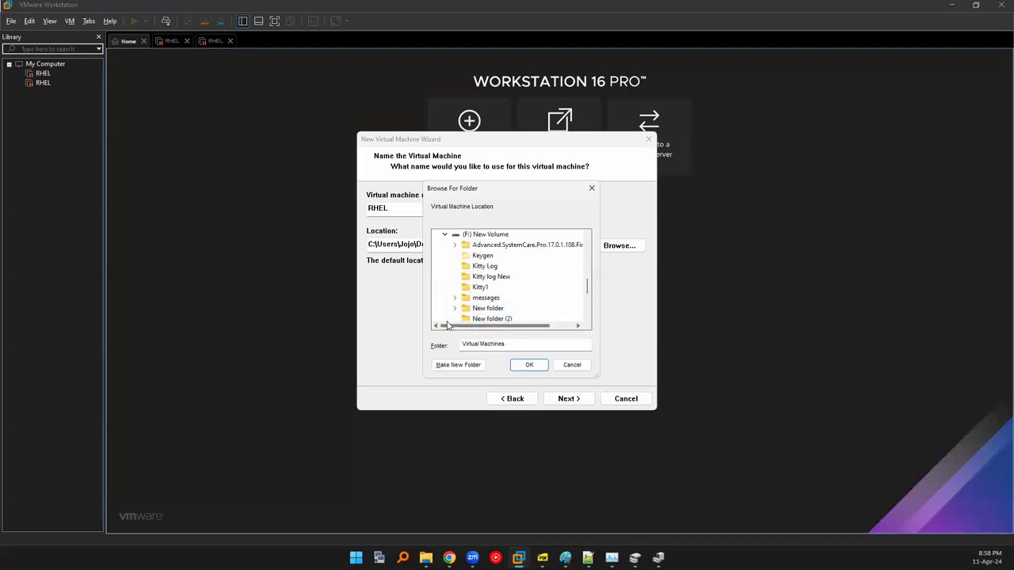
click(485, 234)
click(458, 365)
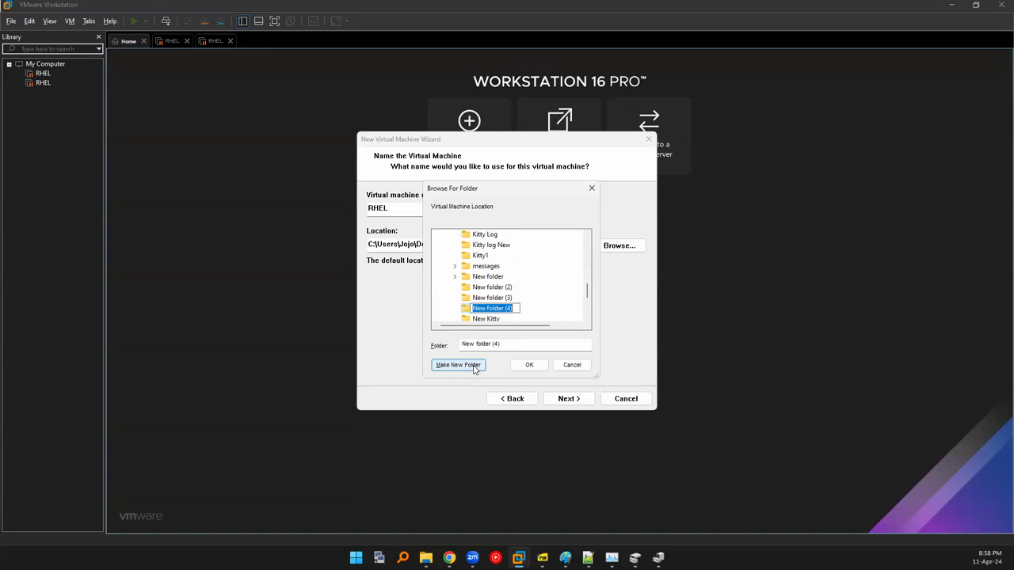
text(VM202404)
click(529, 365)
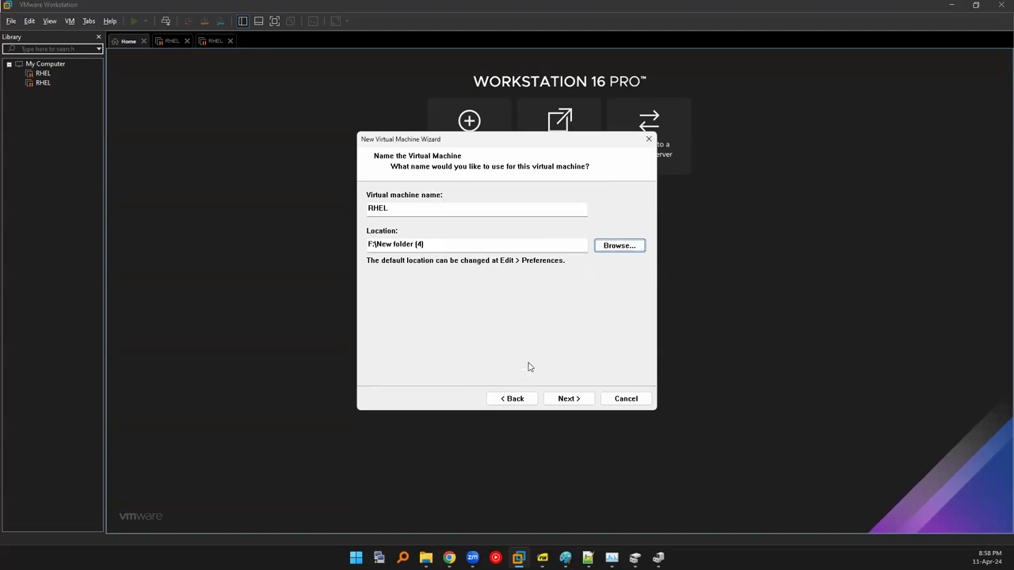
Select F:\VM202404 as the RHEL machine's location and continue.
click(598, 248)
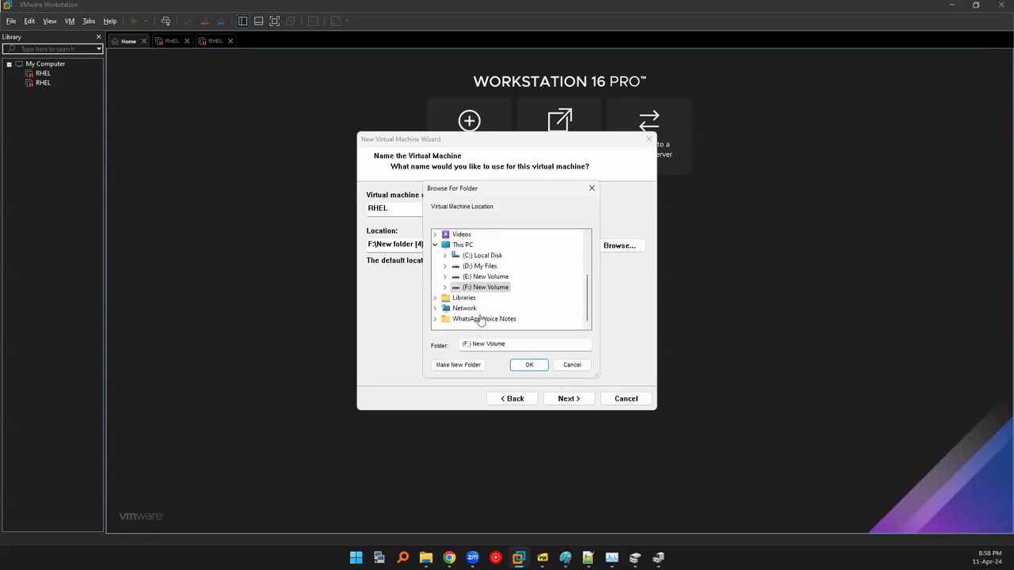
click(444, 288)
click(444, 288)
click(445, 288)
scroll(472, 294, down, 5)
click(481, 256)
click(524, 365)
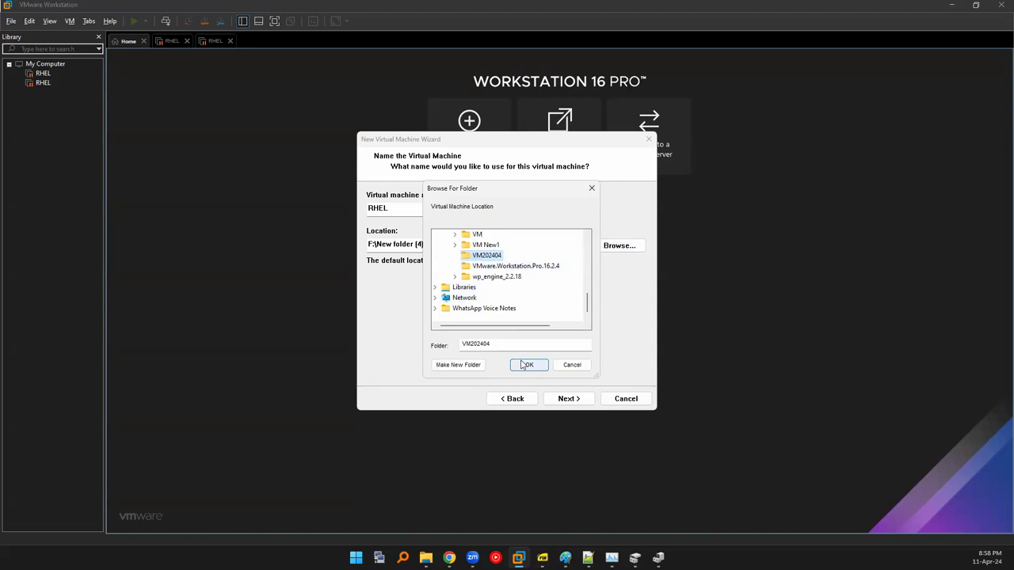
click(566, 398)
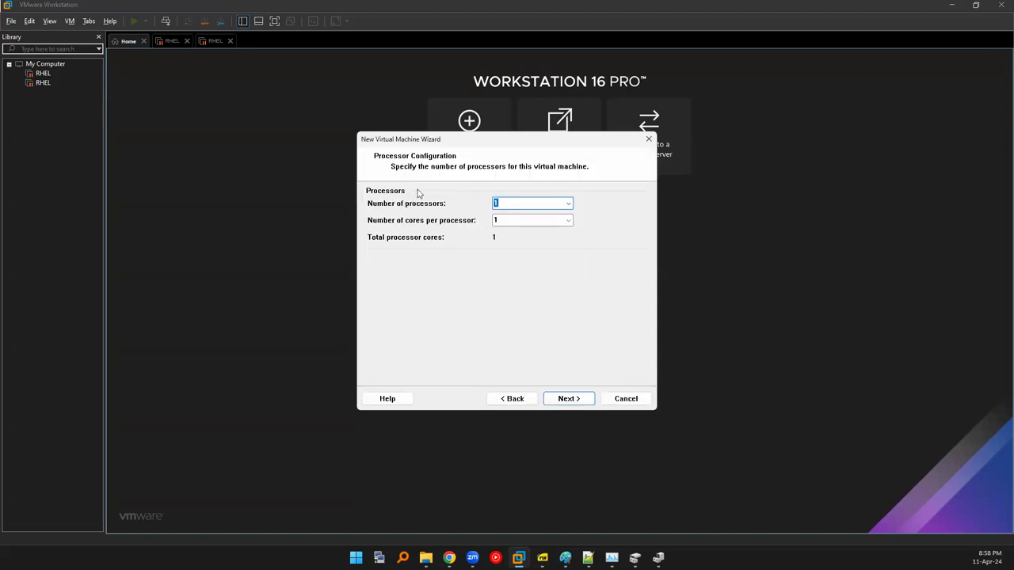
Check the host CPU in Task Manager, then keep 1 processor with 1 core.
mouse_move(656, 558)
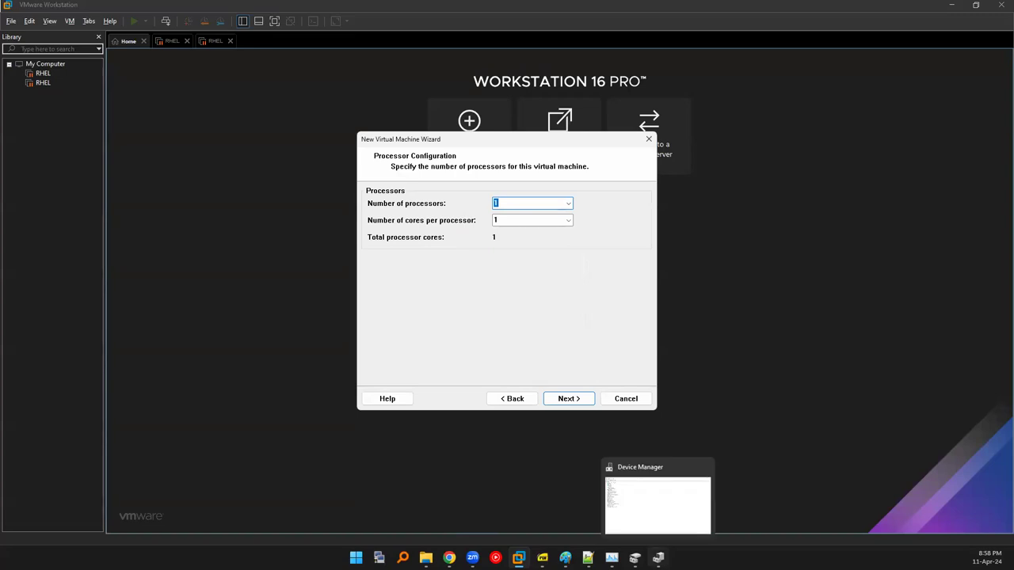
click(611, 558)
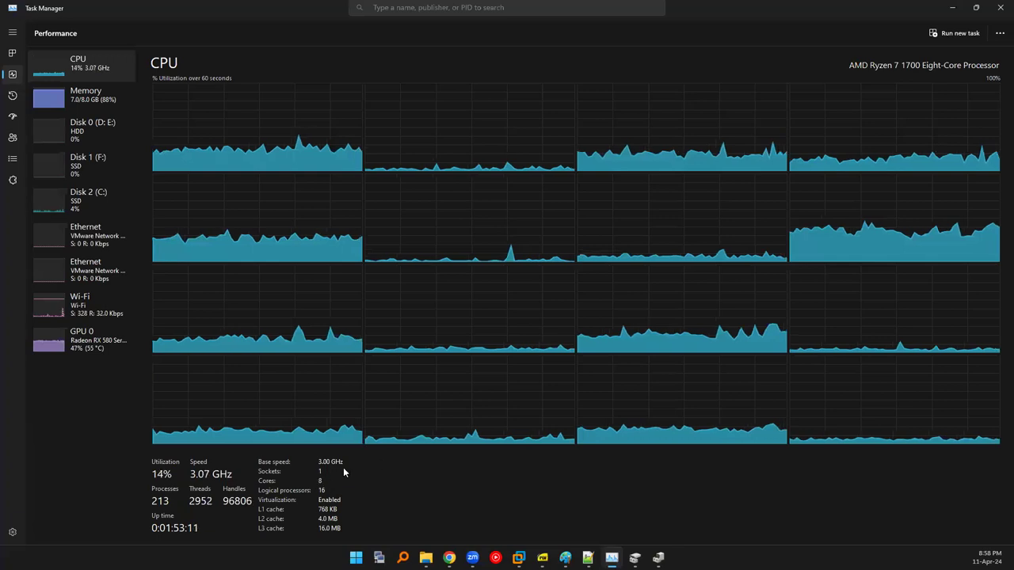
key(alt+Tab)
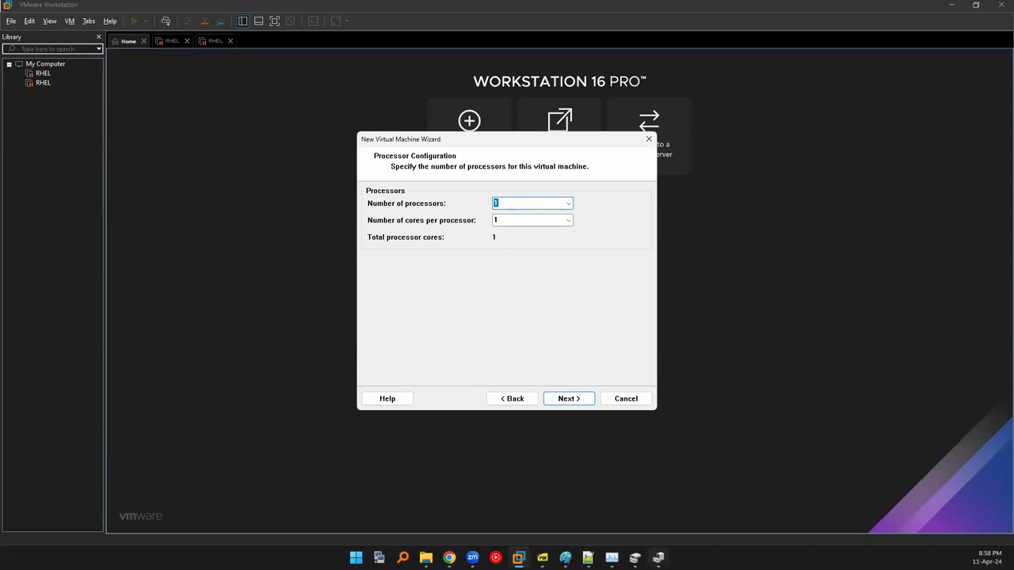
click(625, 552)
click(625, 552)
click(613, 557)
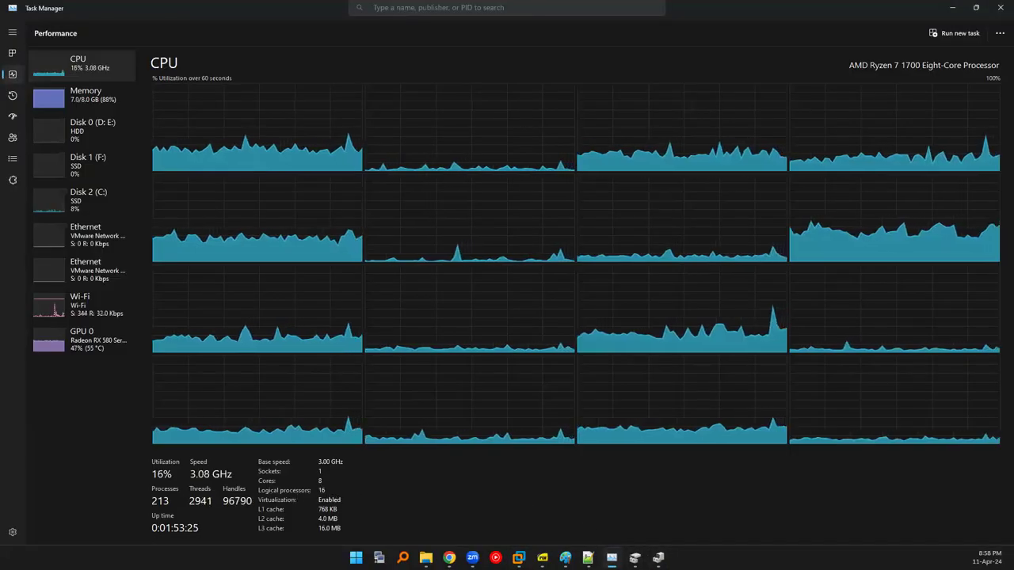
key(alt+Tab)
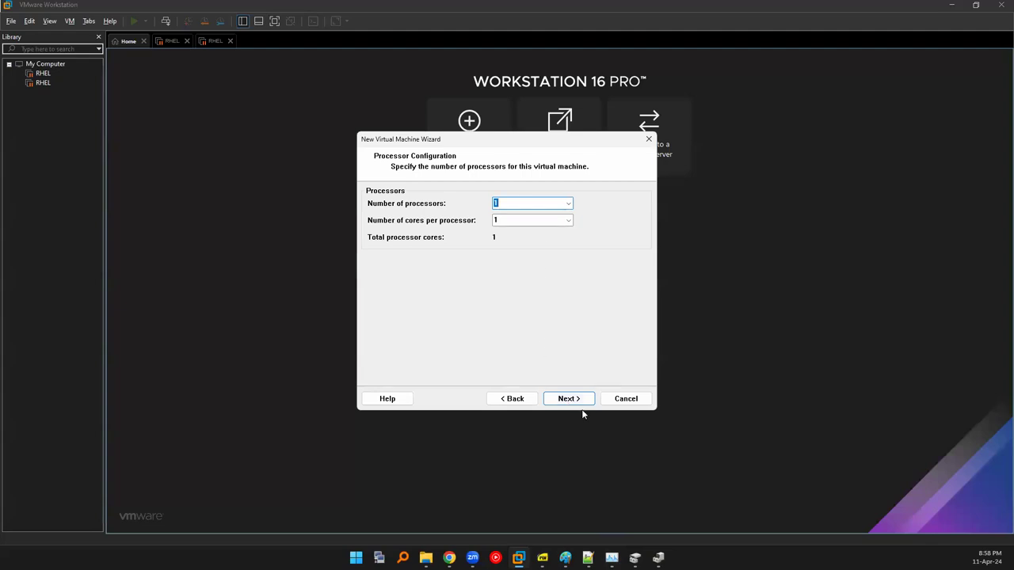
click(578, 402)
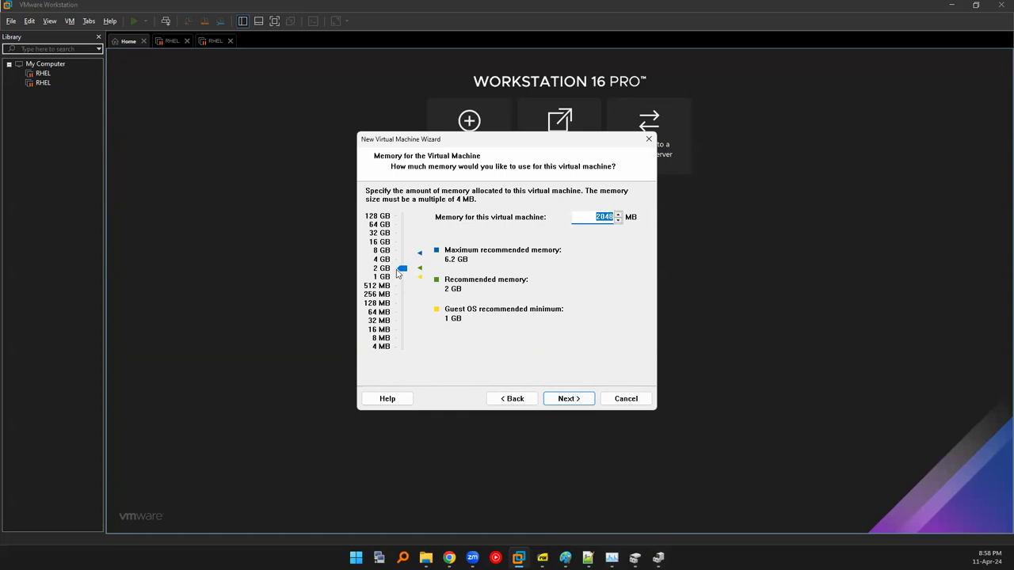
Set the machine's memory slider to 2 GB (2048 MB) and continue.
click(379, 276)
click(381, 270)
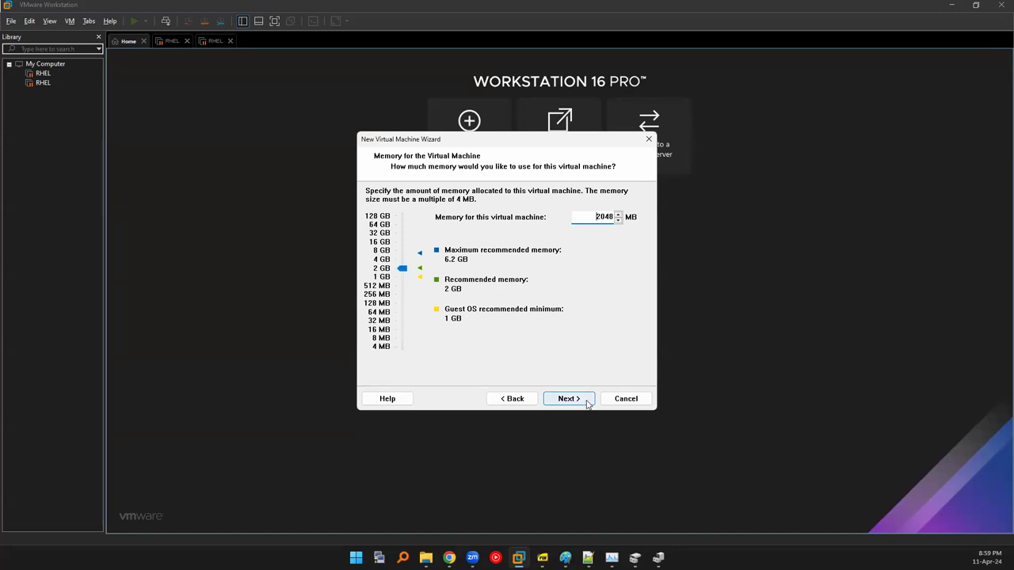
click(588, 404)
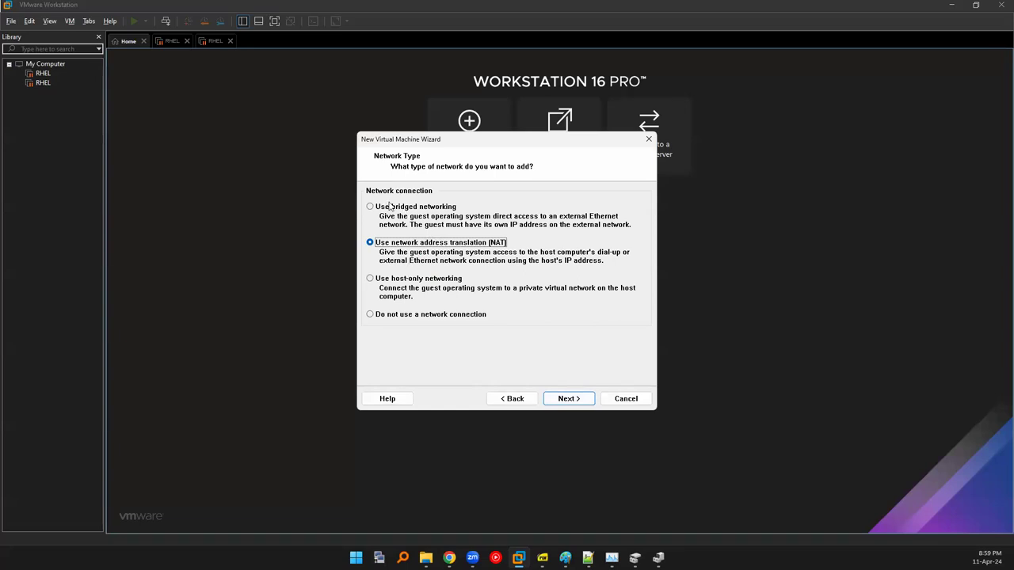
Compare Bridged with NAT, leaving 'Use network address translation (NAT)' selected.
click(398, 208)
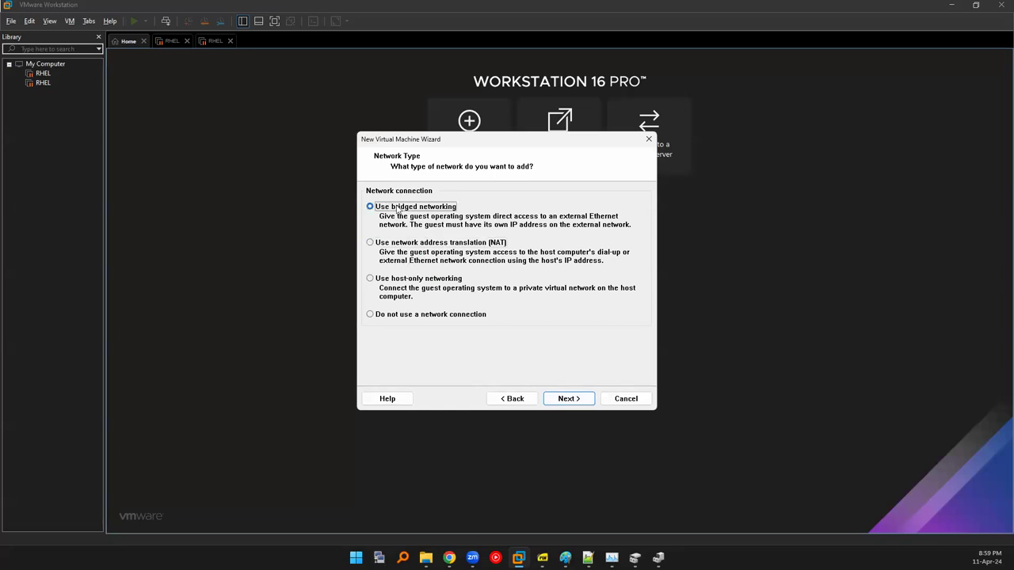
click(407, 245)
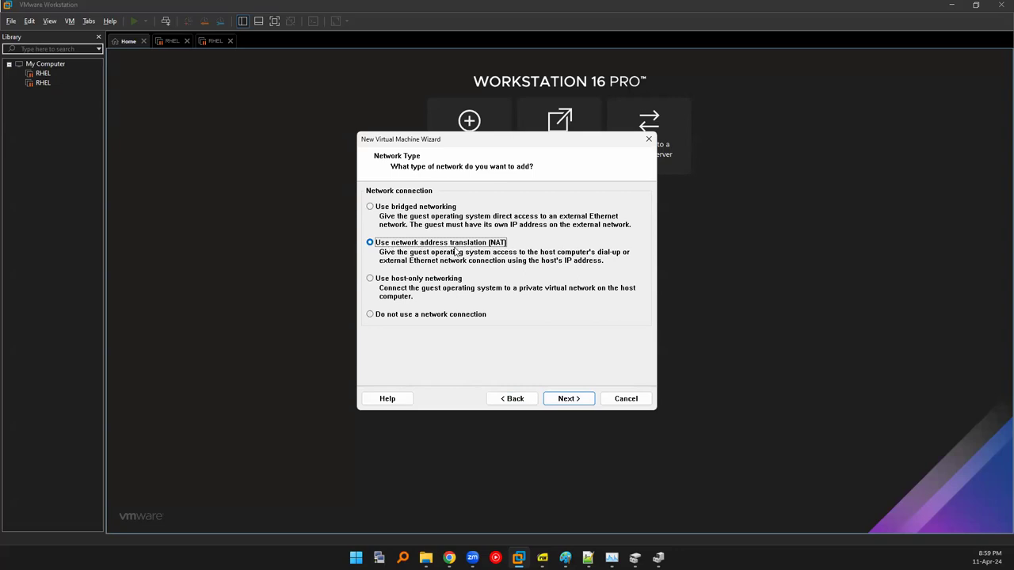
click(415, 209)
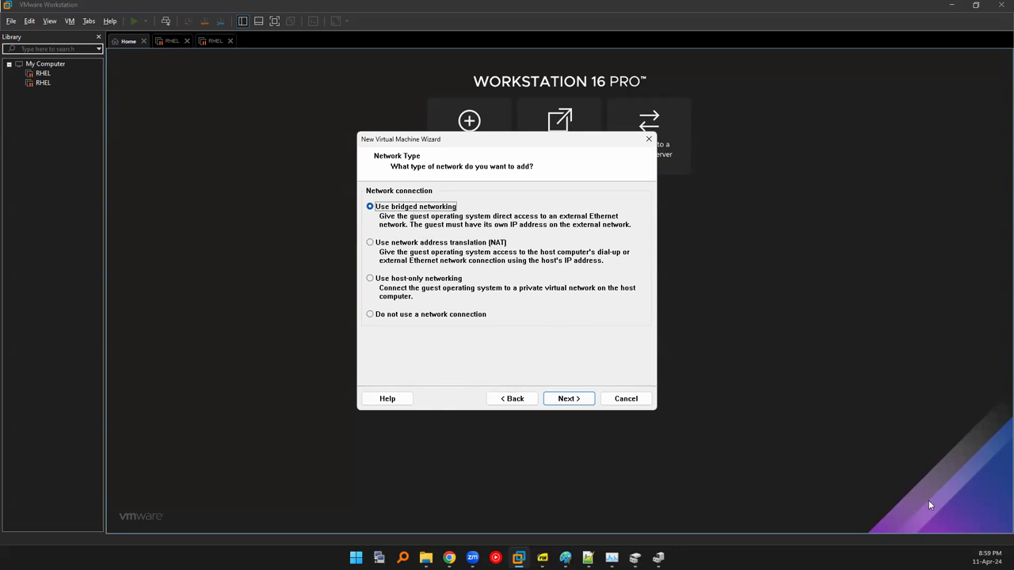
click(450, 243)
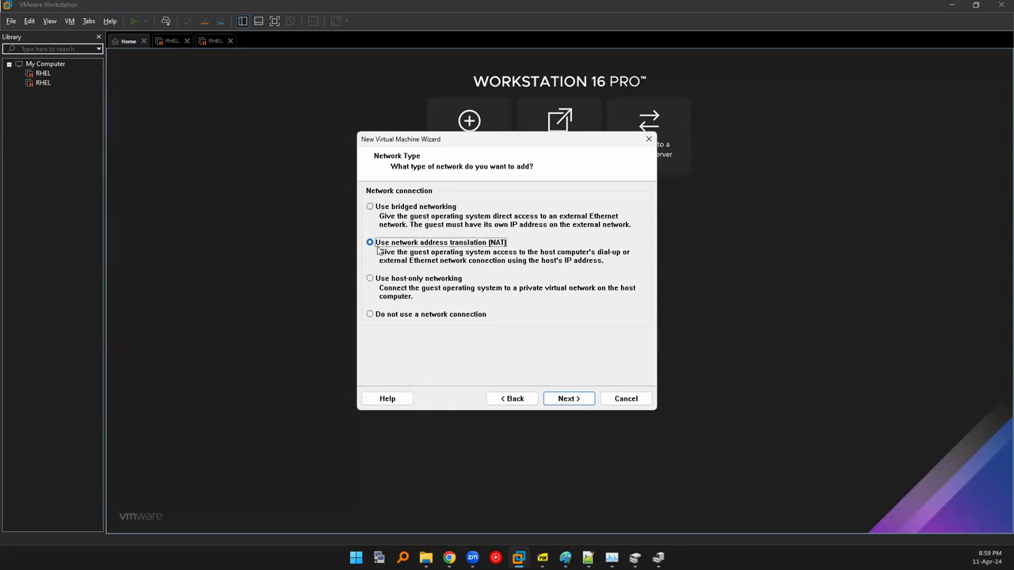
click(570, 398)
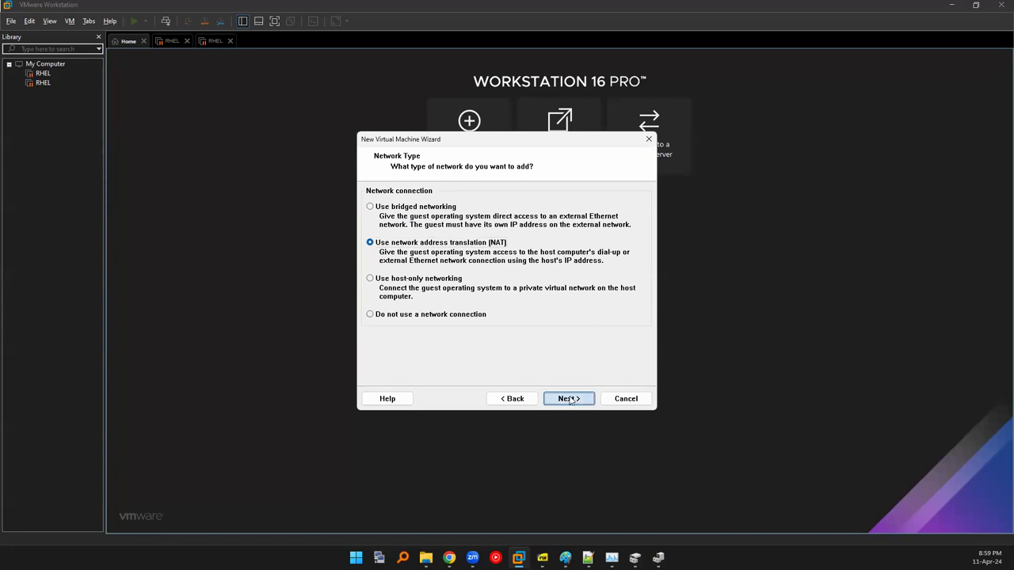
click(511, 399)
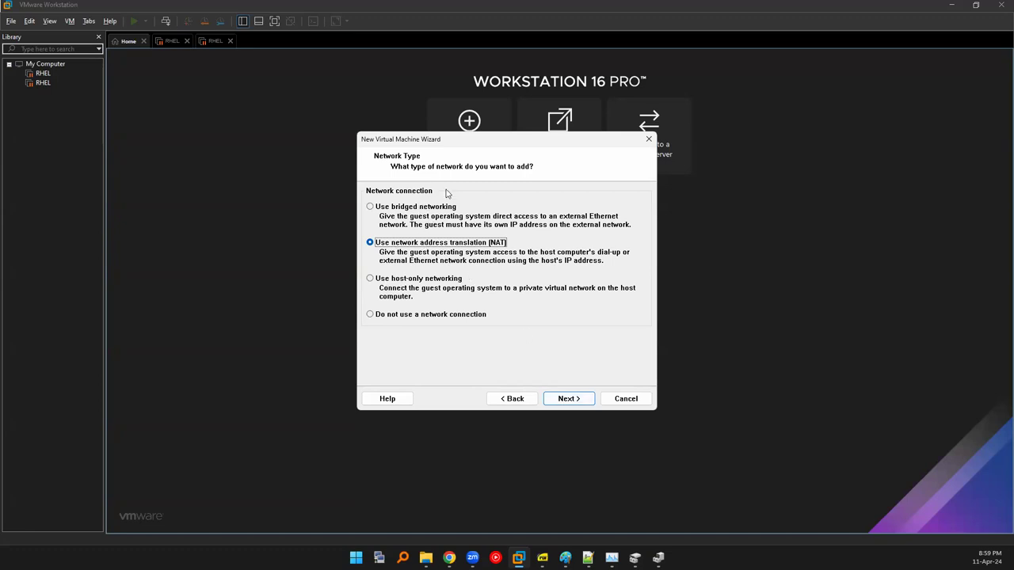
click(560, 400)
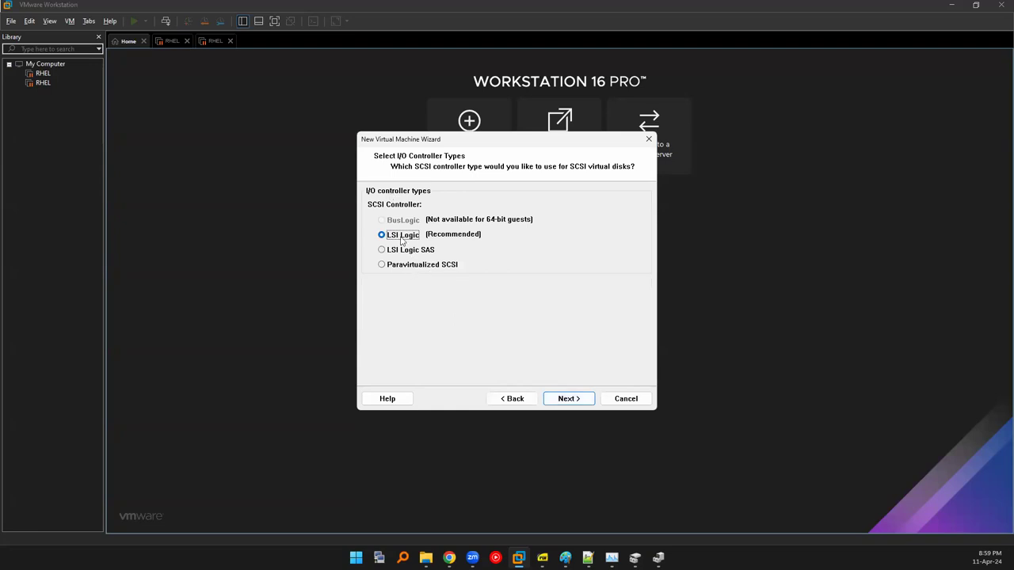
Accept LSI Logic, try the IDE, SCSI and SATA disk types, and keep NVMe.
click(568, 398)
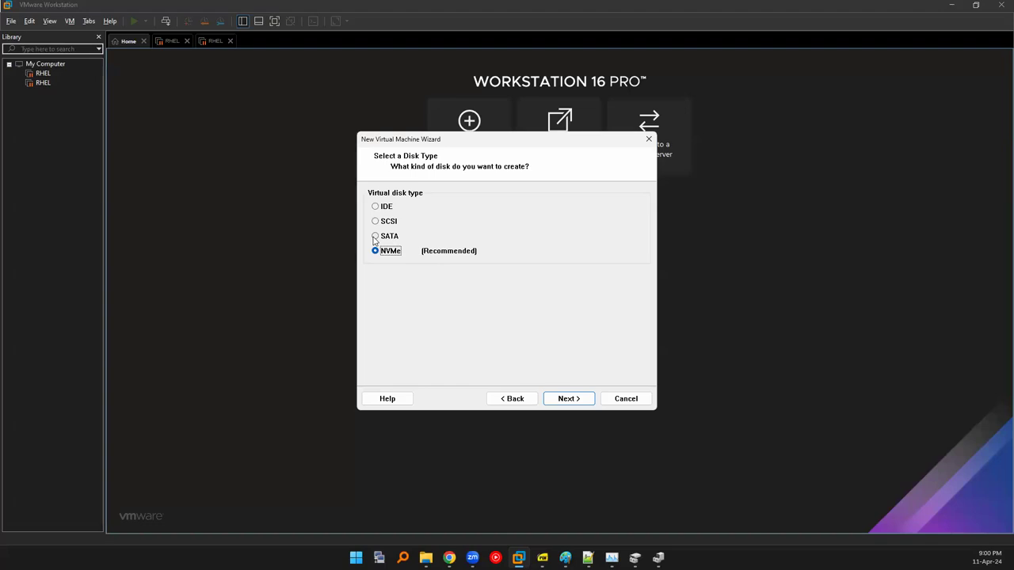
click(377, 236)
click(376, 222)
click(376, 206)
click(375, 223)
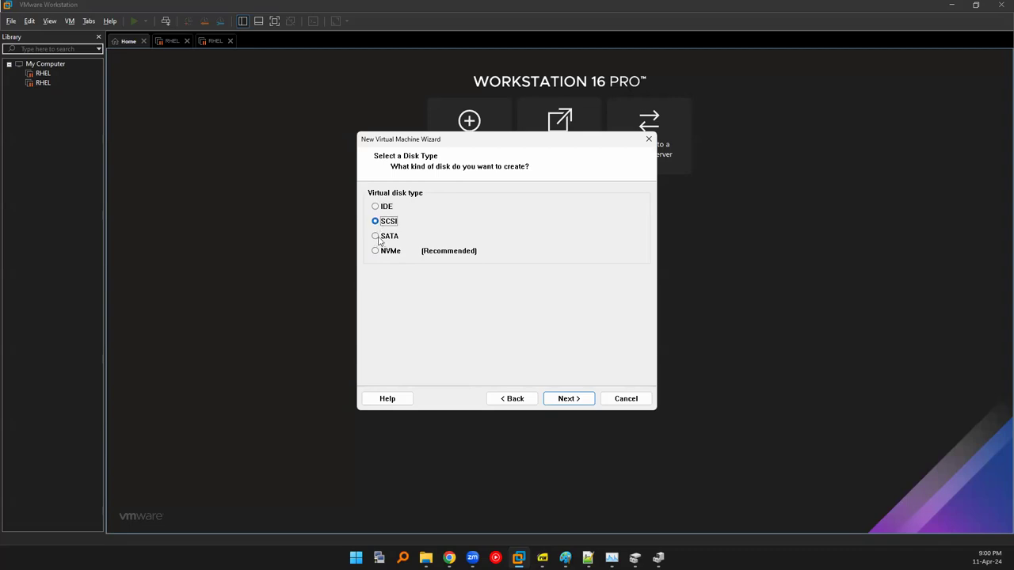
click(375, 237)
click(376, 252)
click(585, 402)
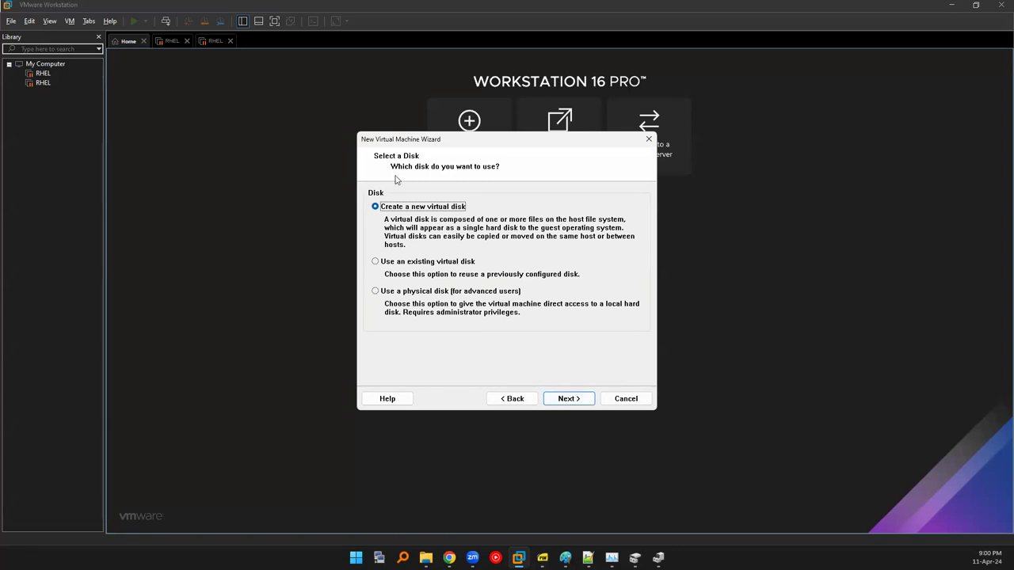
Create a new virtual disk and keep it split into multiple files at 20.0 GB.
click(578, 401)
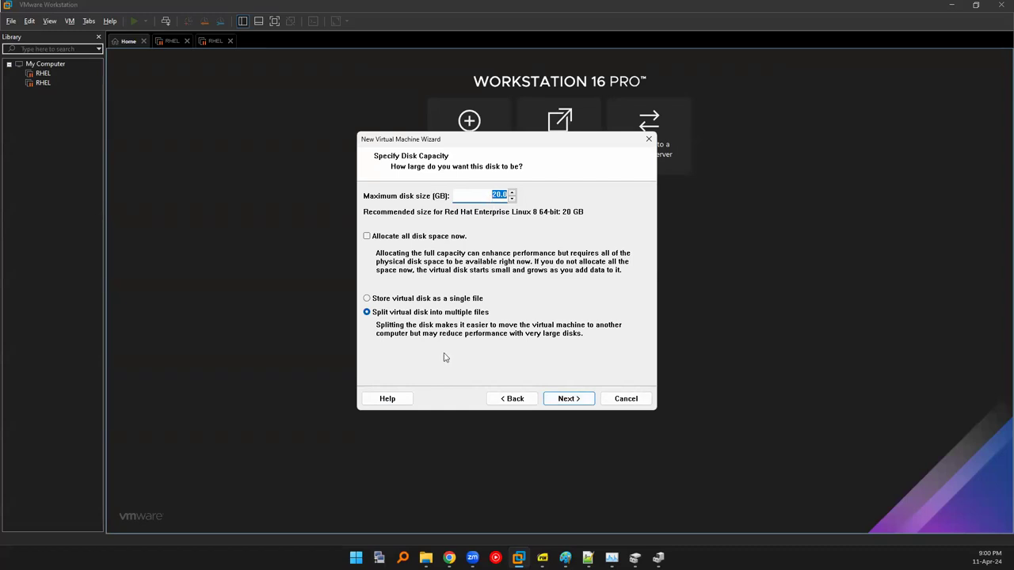
click(396, 300)
click(396, 312)
click(377, 302)
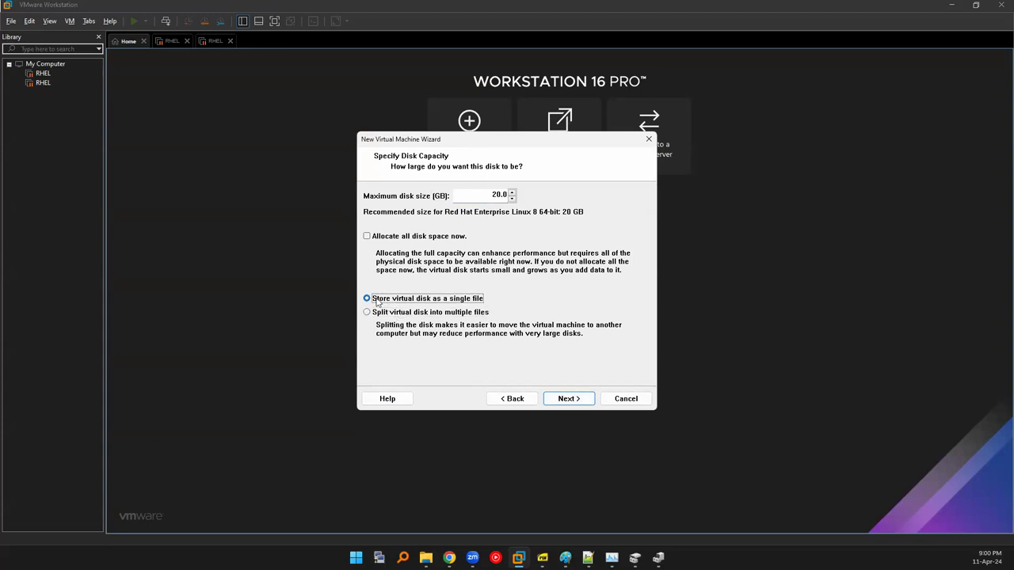
click(389, 311)
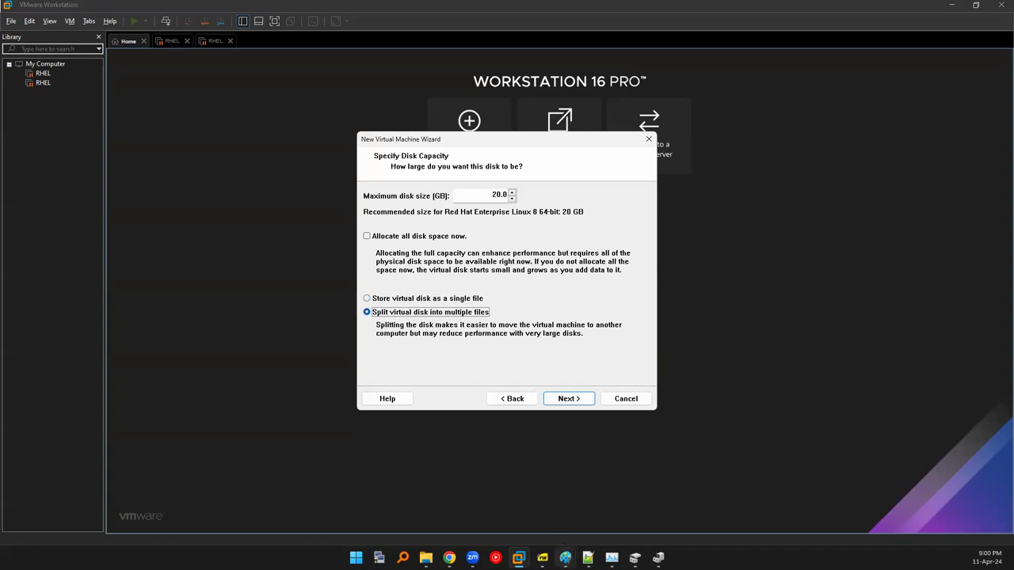
Bring the Untitled Paint drawing to the front.
mouse_move(565, 558)
click(626, 499)
scroll(777, 357, down, 5)
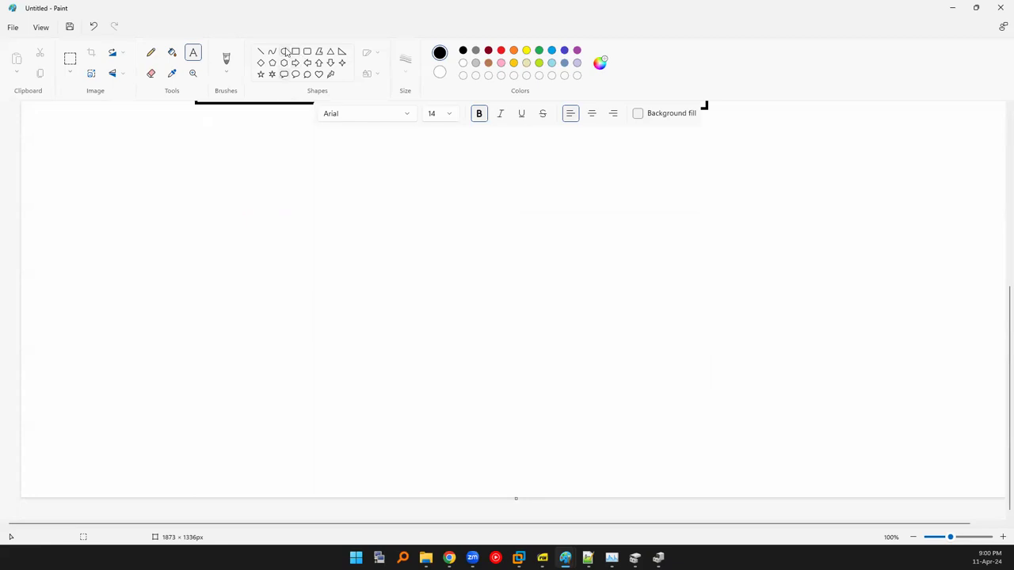
Draw two side-by-side rectangles on the Paint canvas.
click(297, 52)
drag(259, 229, 417, 395)
drag(544, 221, 698, 400)
click(487, 167)
Label the boxes 'VM Thin Provision' and 'VM Thick Provision'.
click(194, 54)
click(293, 207)
text(VM Thi)
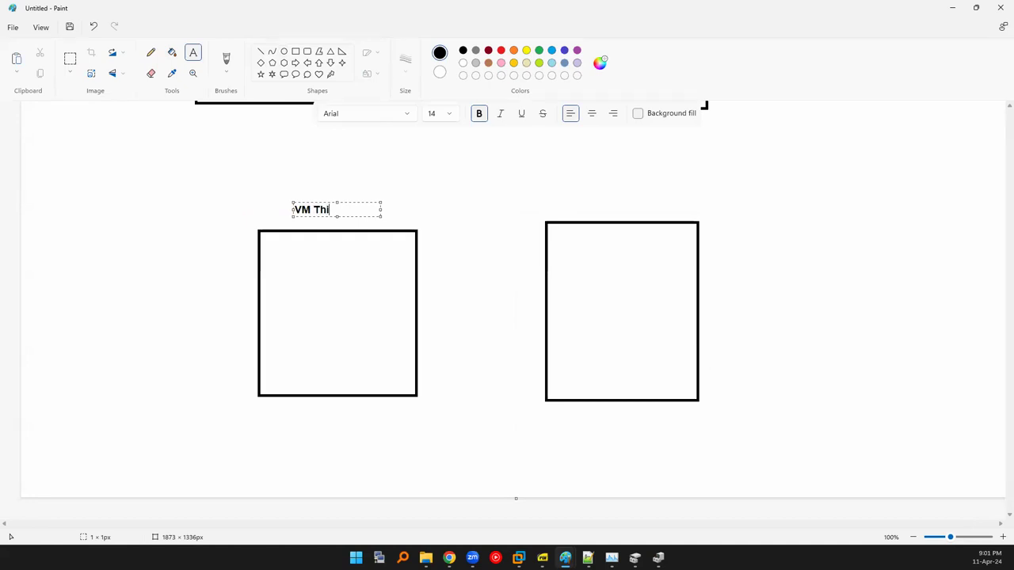
text(n Provision)
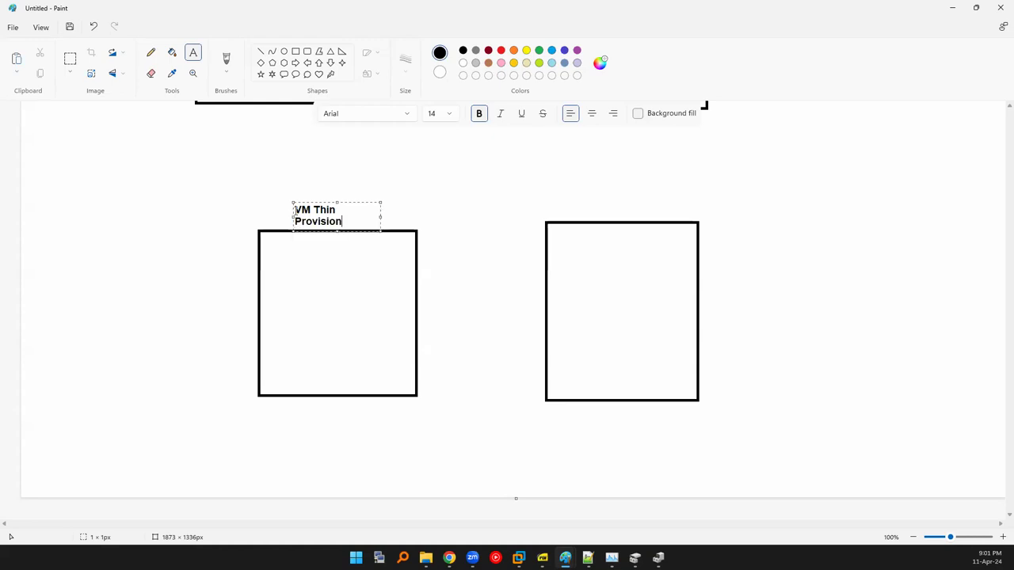
key(ctrl+a)
key(ctrl+c)
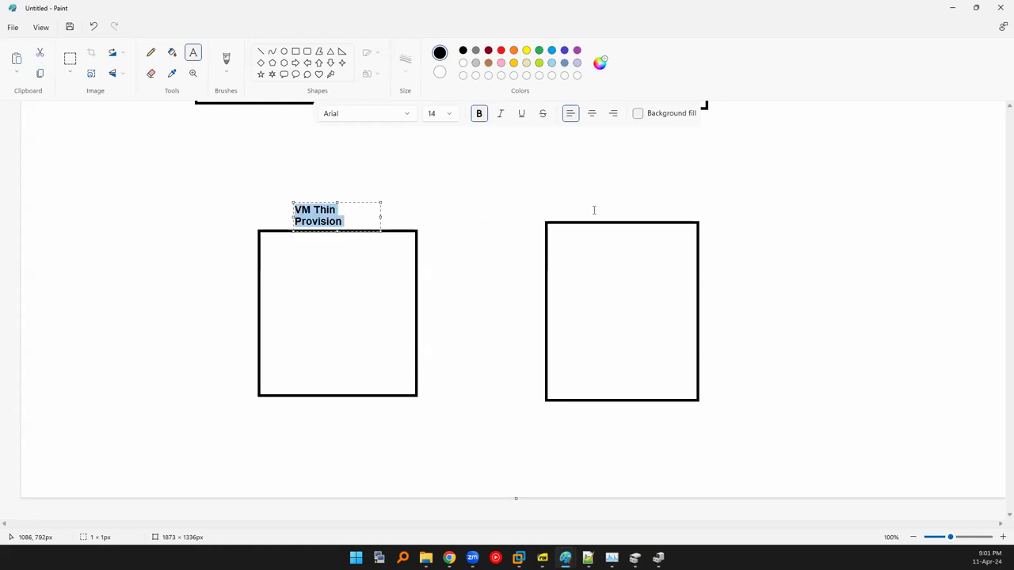
click(583, 205)
click(576, 196)
key(ctrl+v)
double_click(603, 205)
text(Thic)
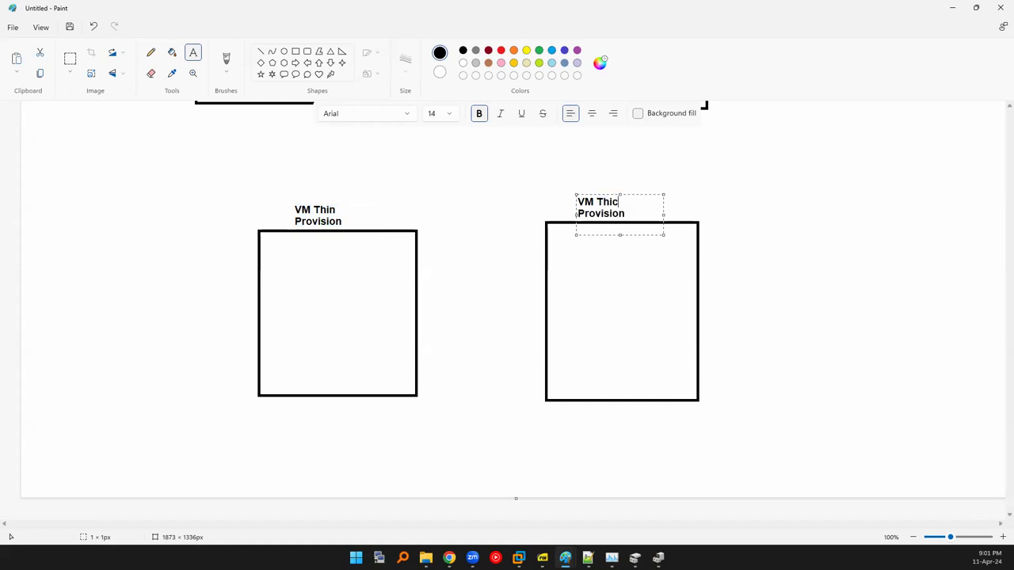
click(550, 222)
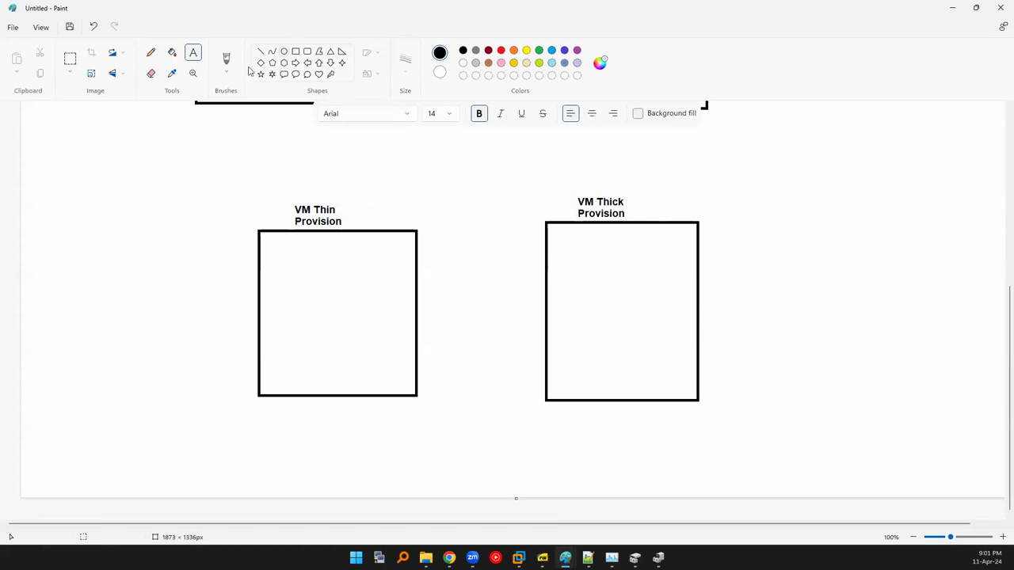
Fill the VM Thick Provision box with lime green.
click(172, 52)
click(539, 64)
click(562, 271)
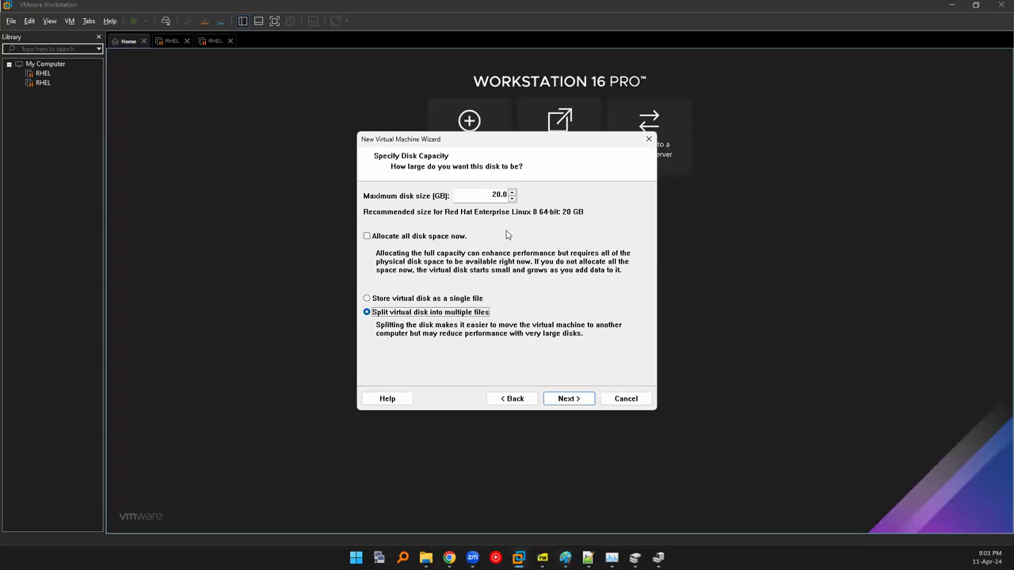
Try single-file storage and select the 20.0 size, ending on split into multiple files.
click(370, 299)
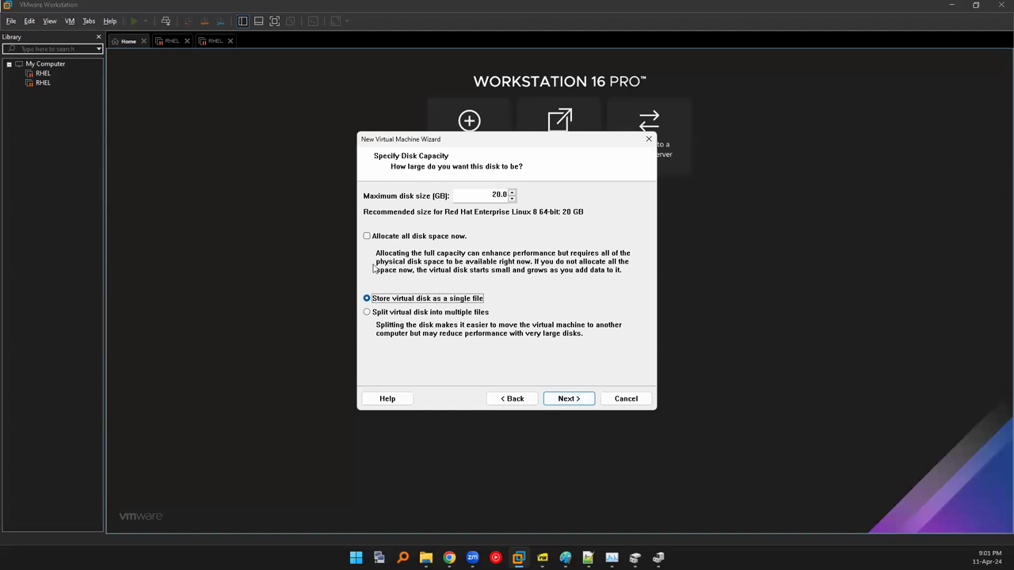
double_click(492, 194)
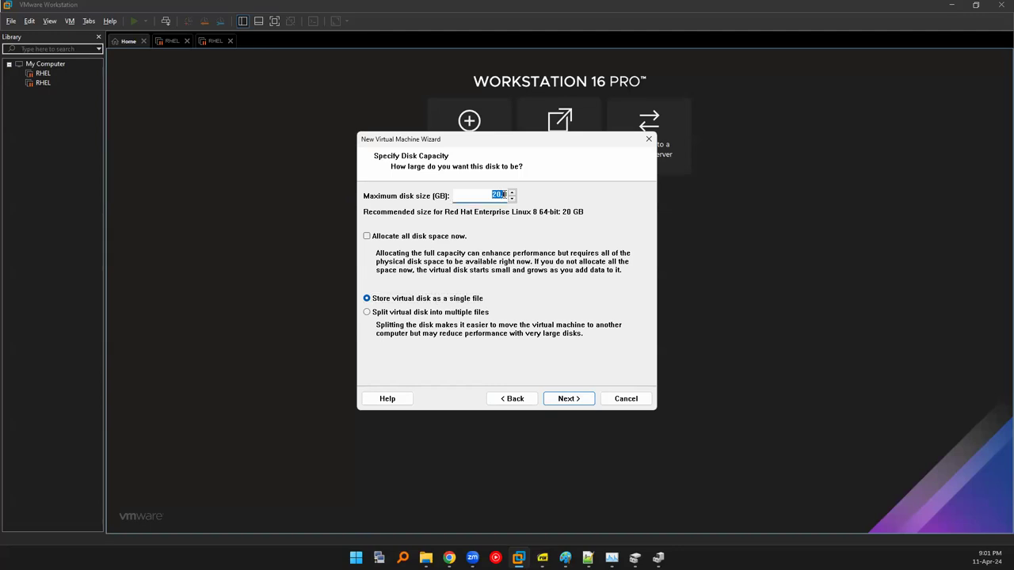
click(399, 314)
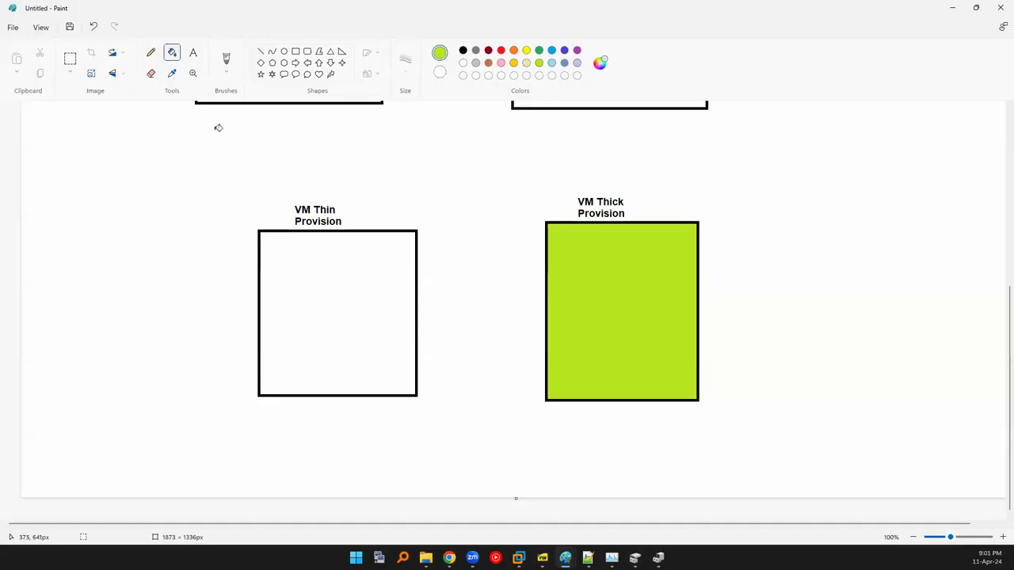
Draw a black straight line across the VM Thin Provision box in Paint.
click(259, 52)
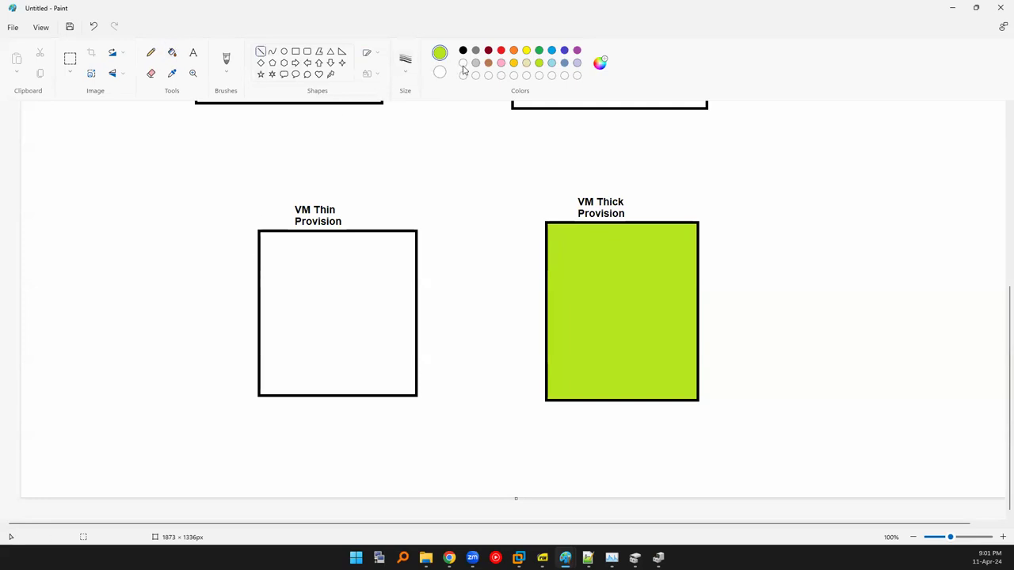
click(463, 52)
drag(259, 282, 415, 285)
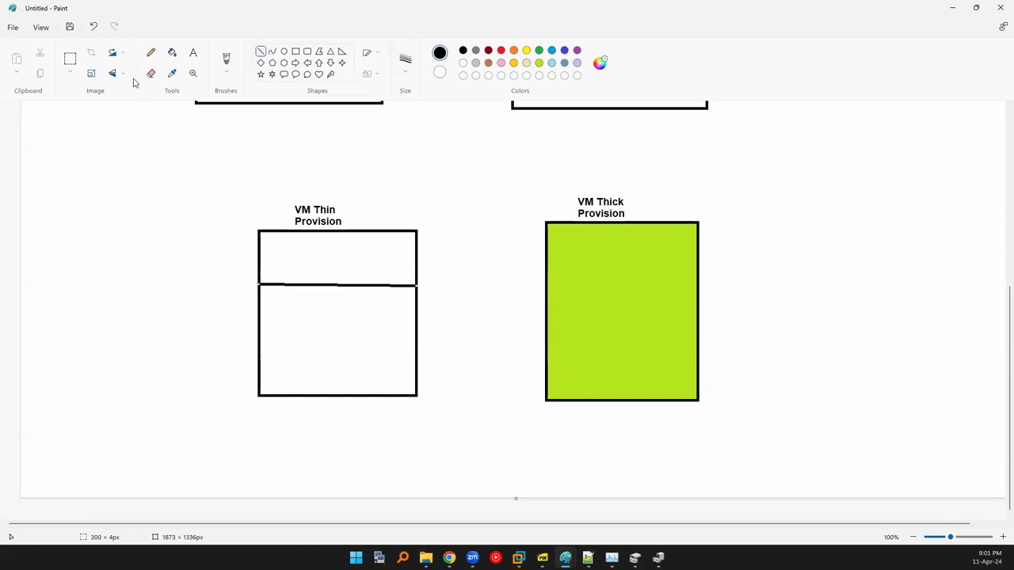
Fill the box's top yellow-green and its bottom yellow, then return to VMware.
click(172, 52)
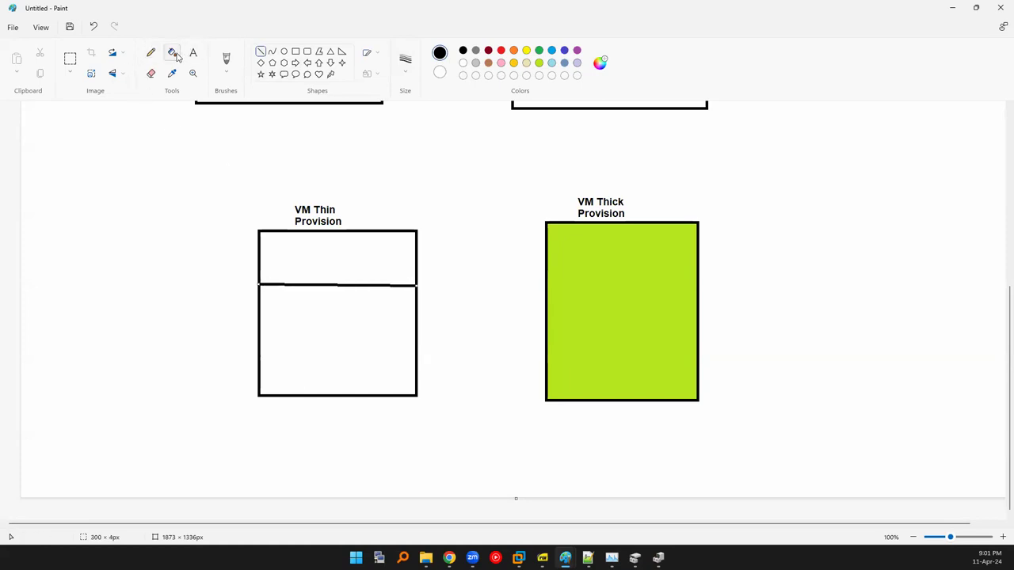
click(539, 63)
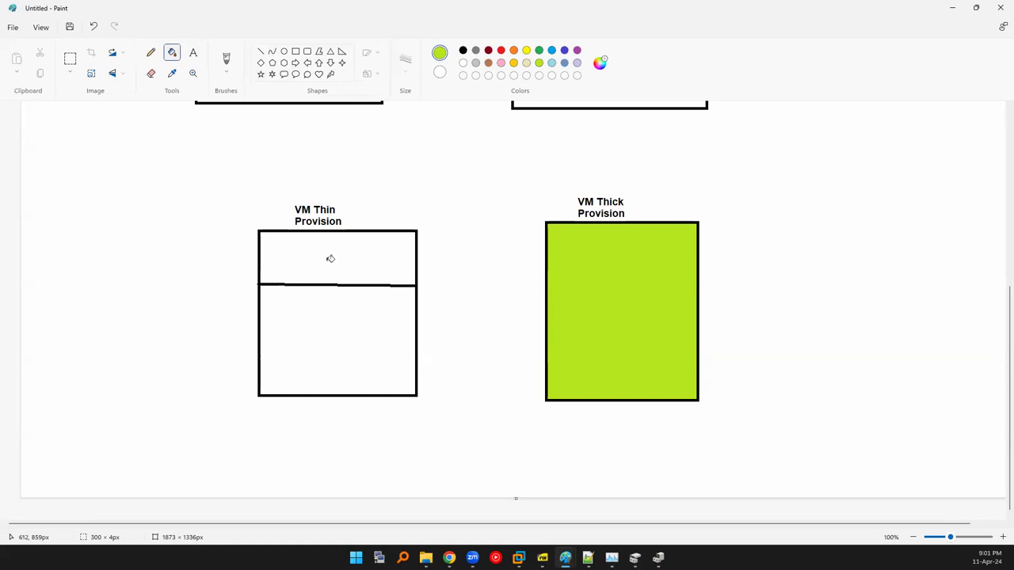
click(326, 259)
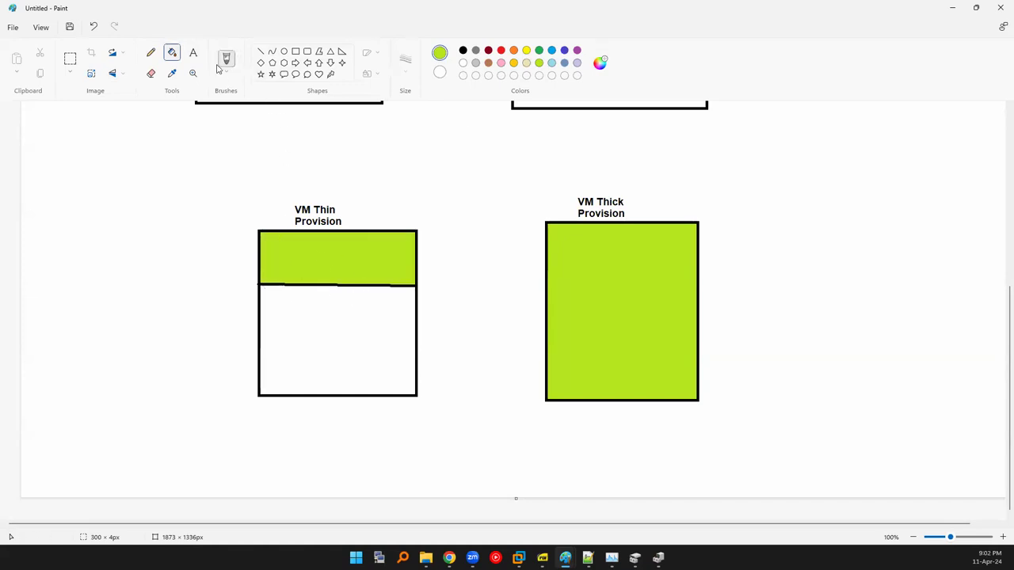
click(526, 52)
click(341, 316)
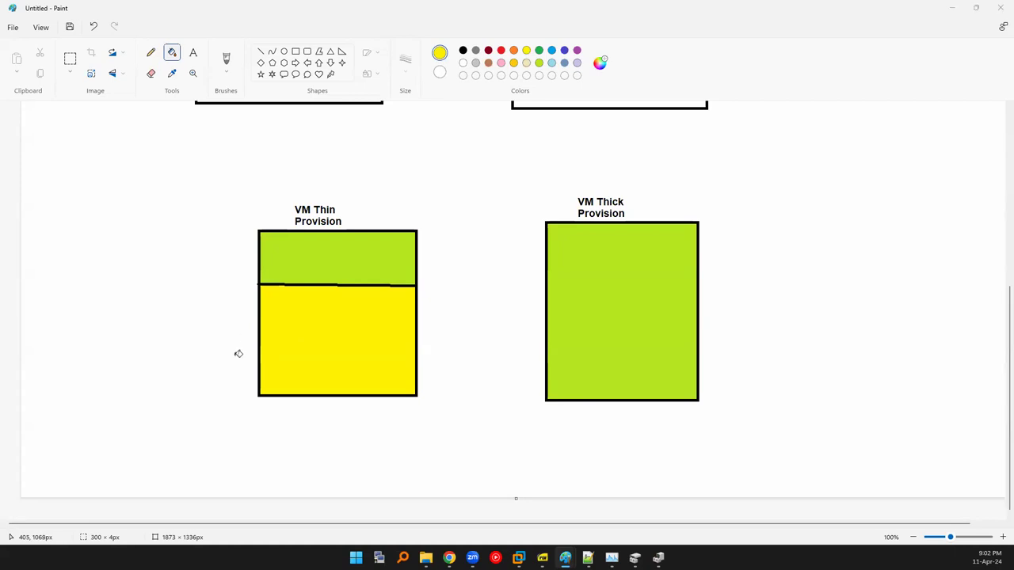
key(alt+Tab)
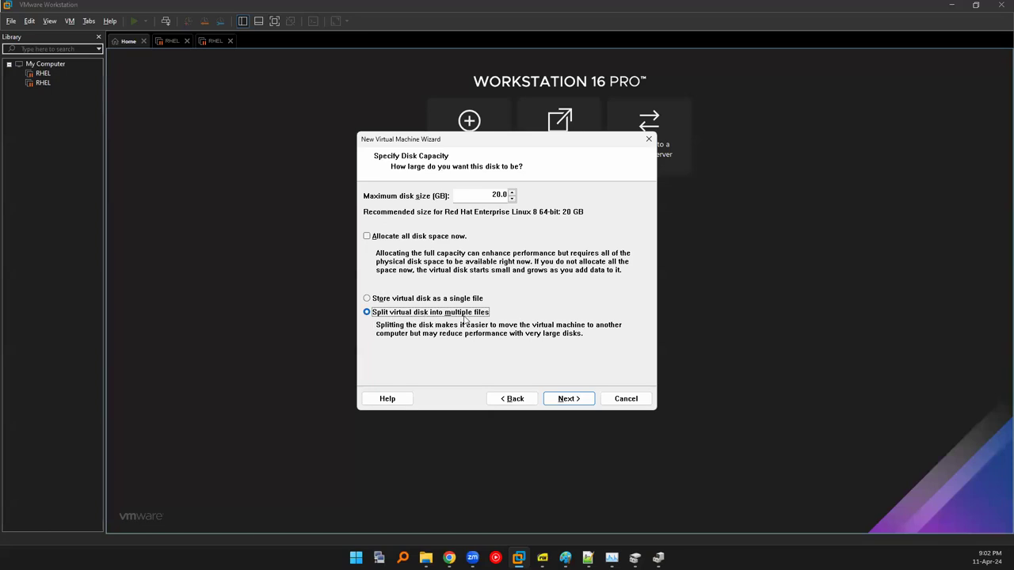
Store the 20.0 GB virtual disk split into multiple files rather than as a single file.
key(alt+Tab)
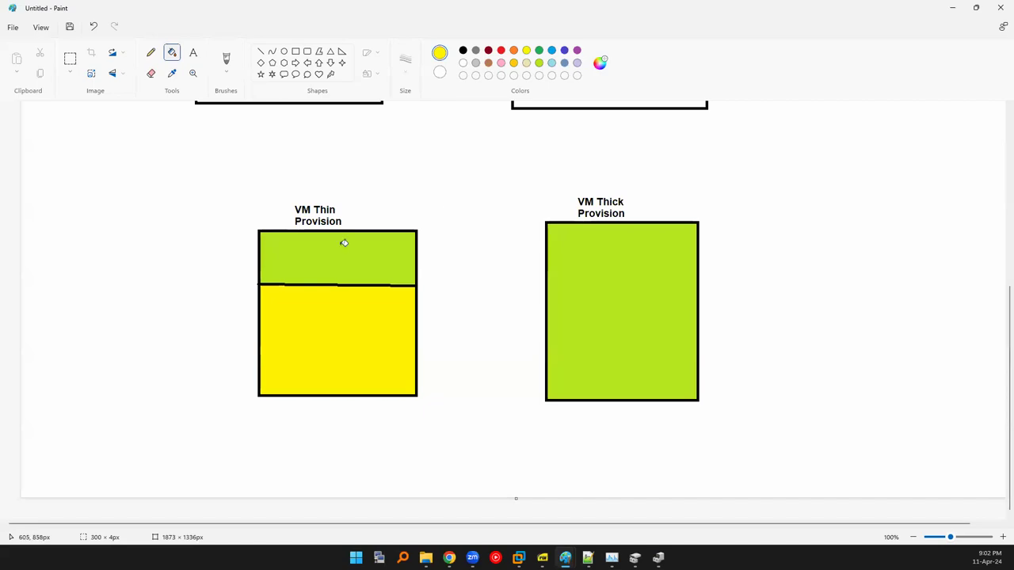
key(alt+Tab)
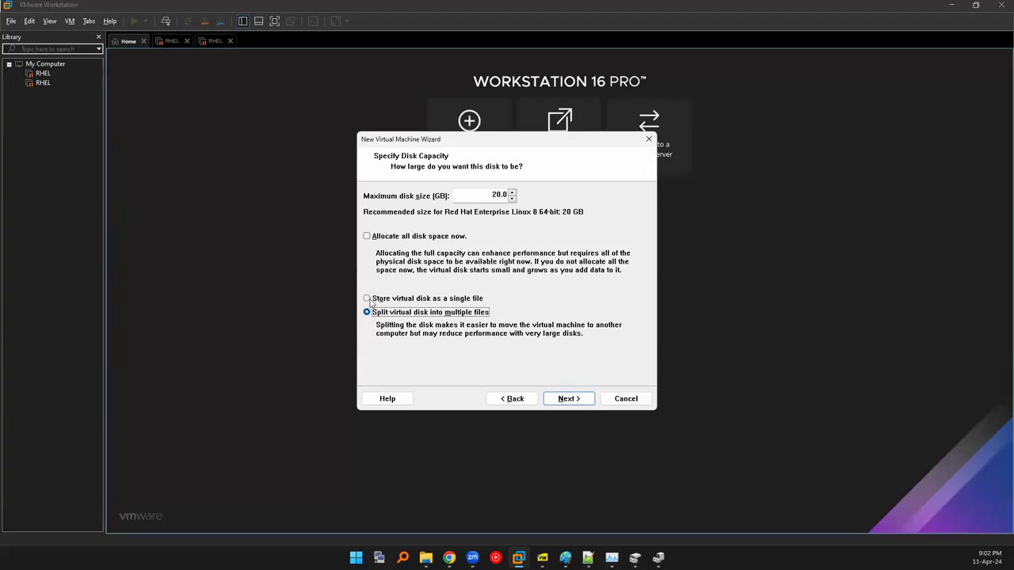
click(367, 300)
key(alt+Tab)
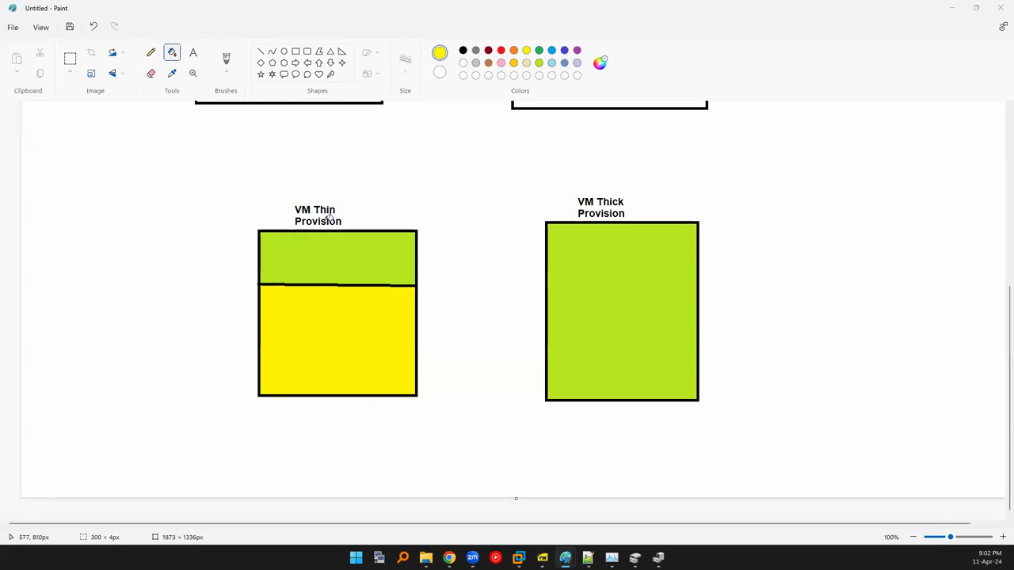
key(alt+Tab)
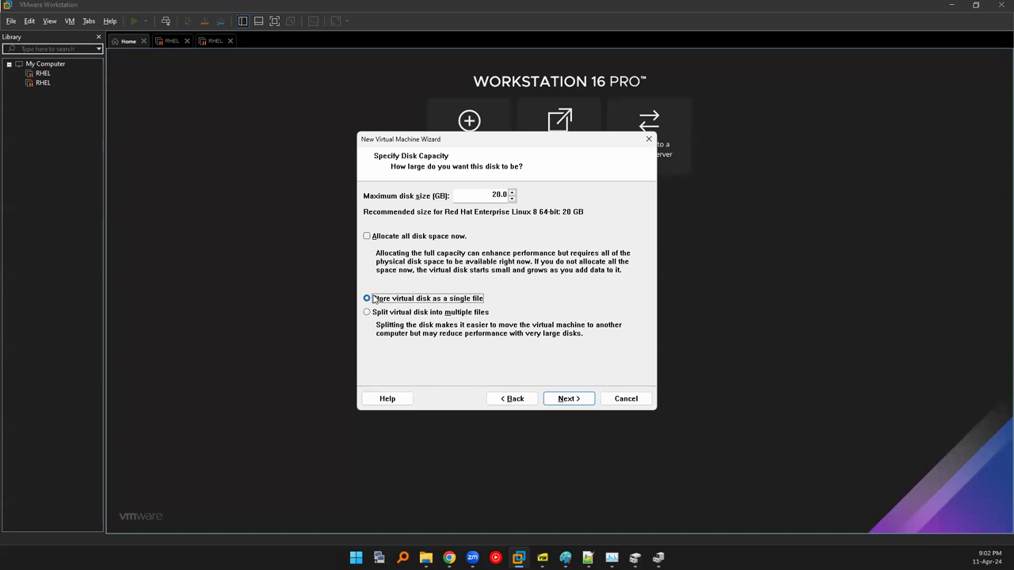
click(431, 315)
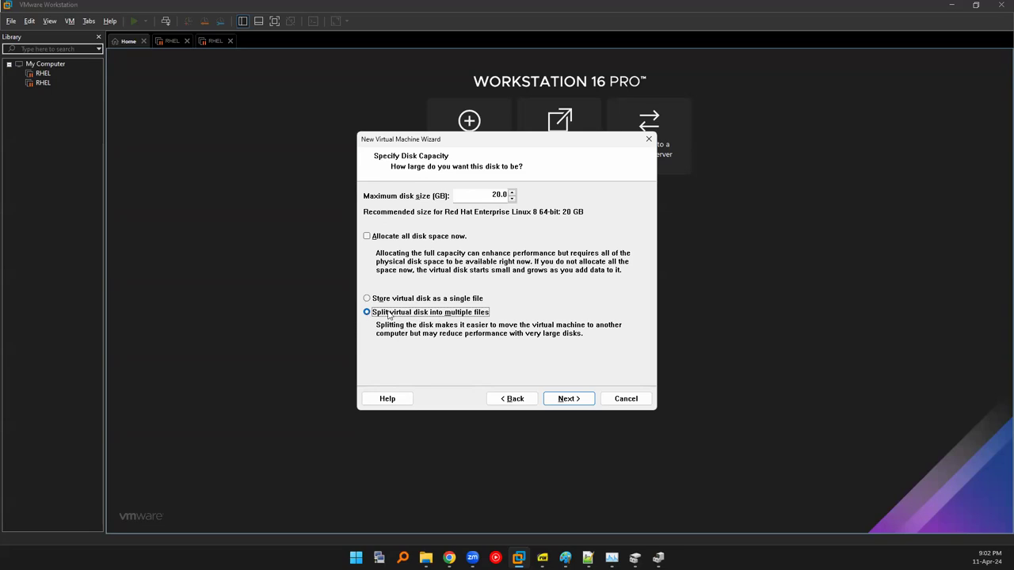
click(428, 305)
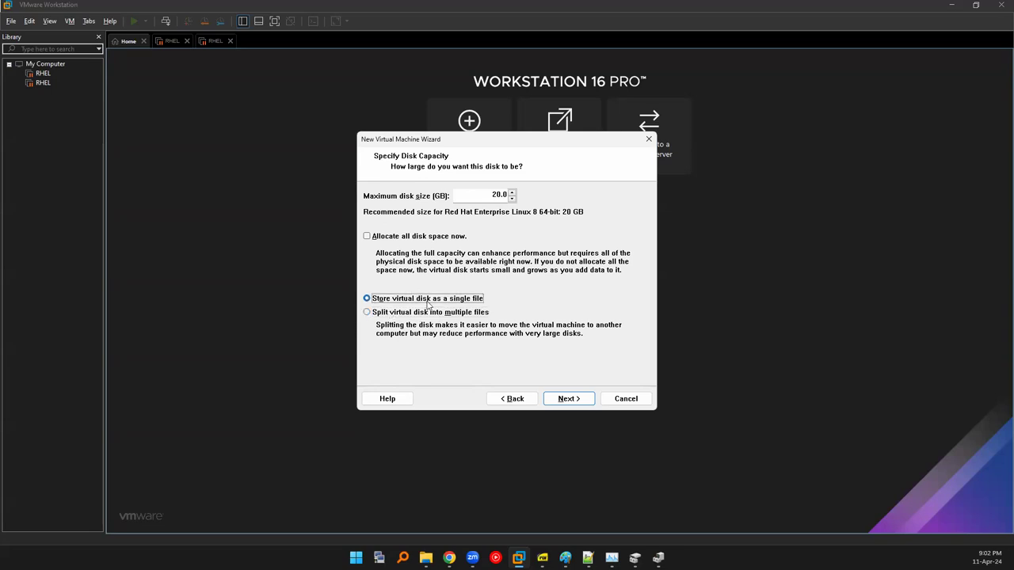
click(448, 315)
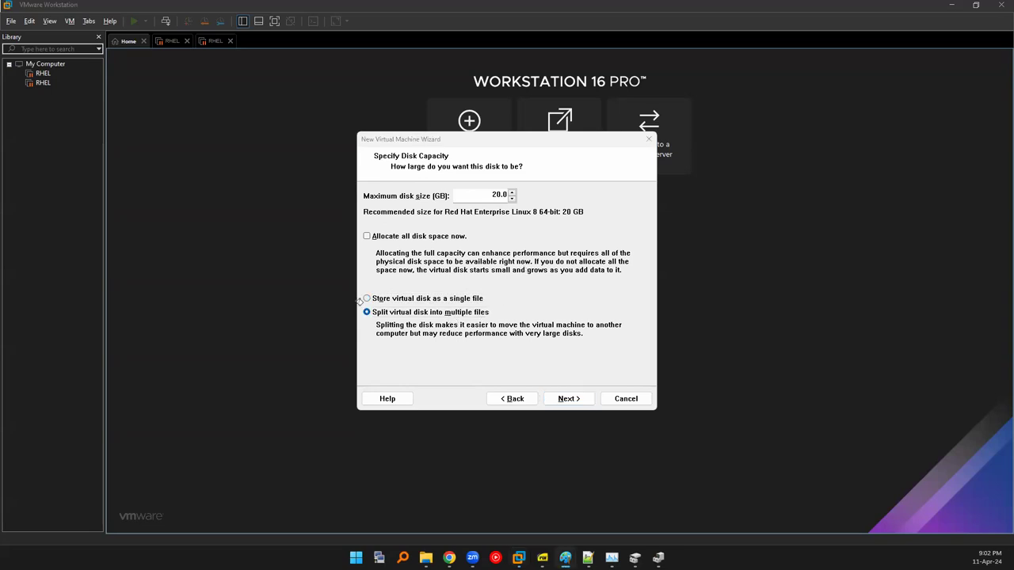
key(alt+Tab)
key(alt+Tab)
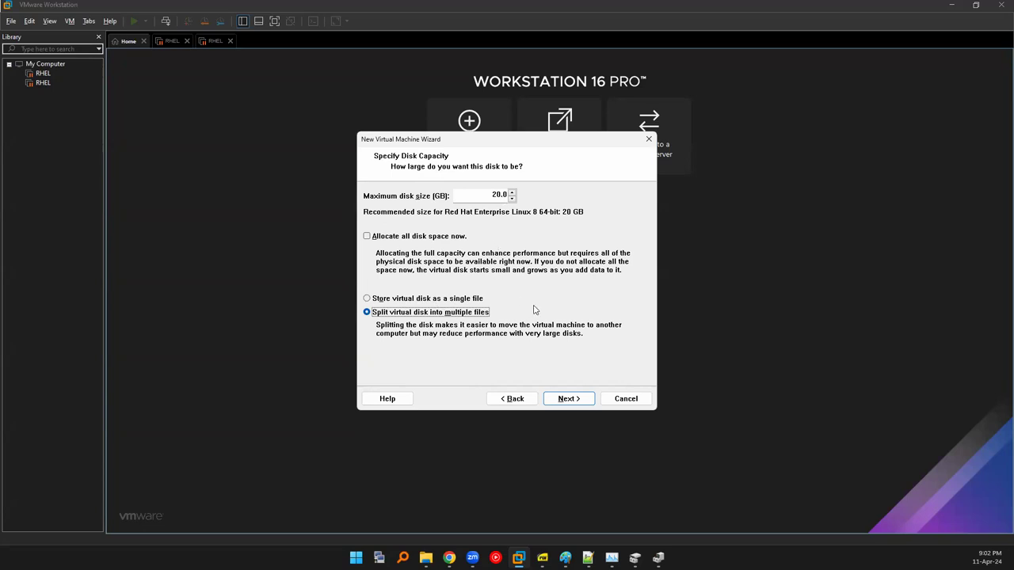
Create and open a new Disk folder inside F:\VM202404 for the disk file.
click(568, 398)
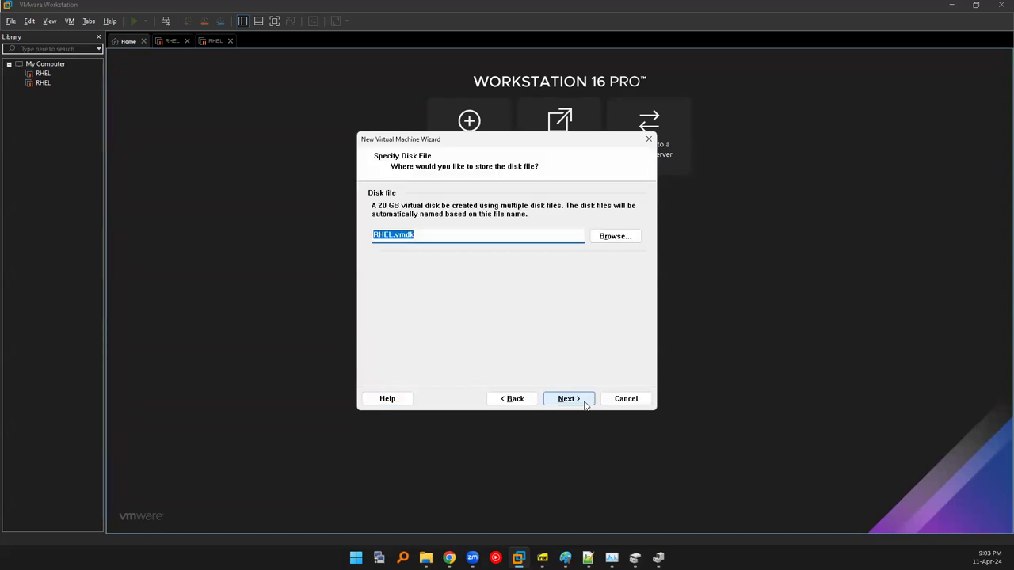
click(606, 237)
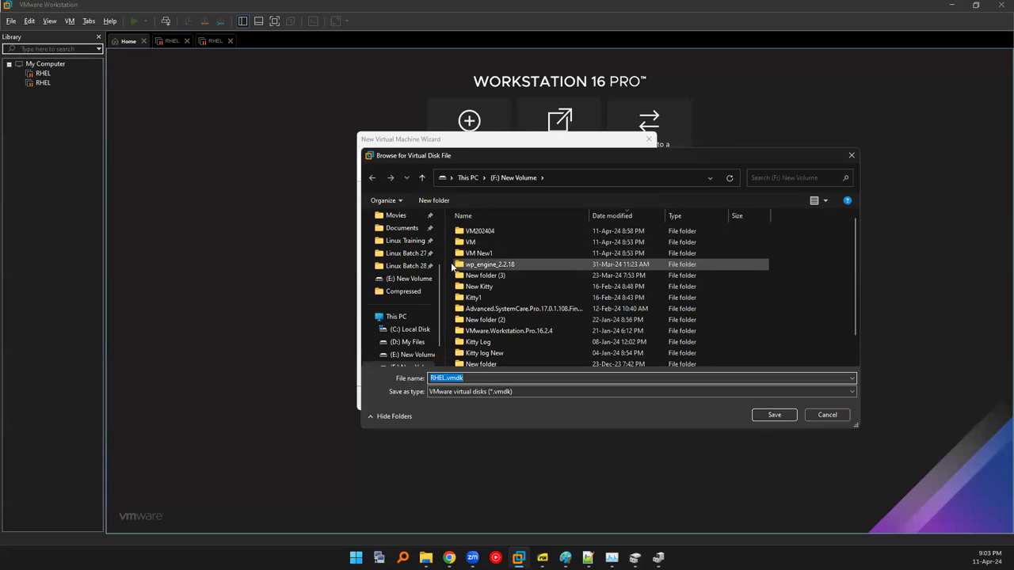
click(480, 232)
double_click(481, 233)
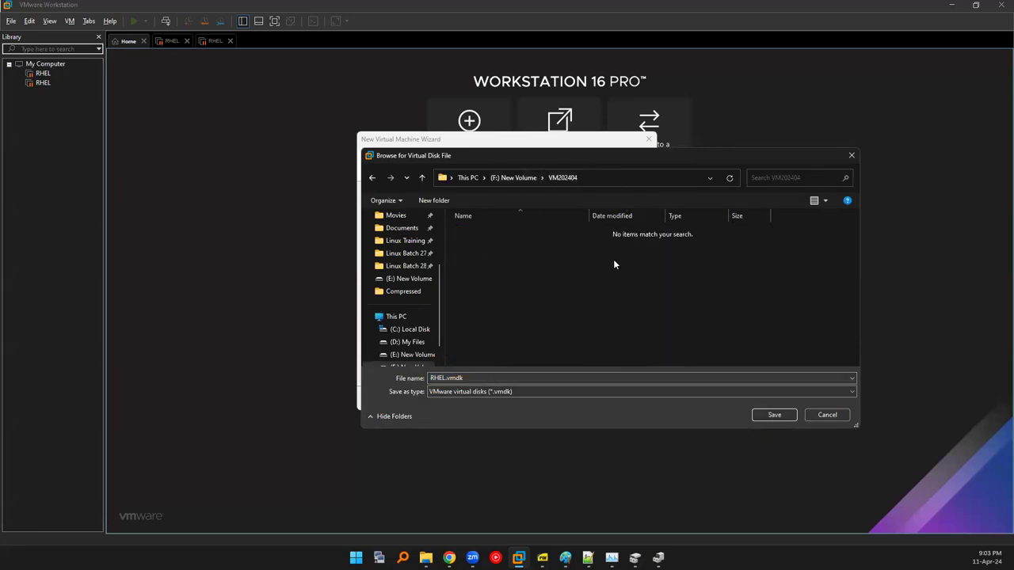
key(ctrl+shift+n)
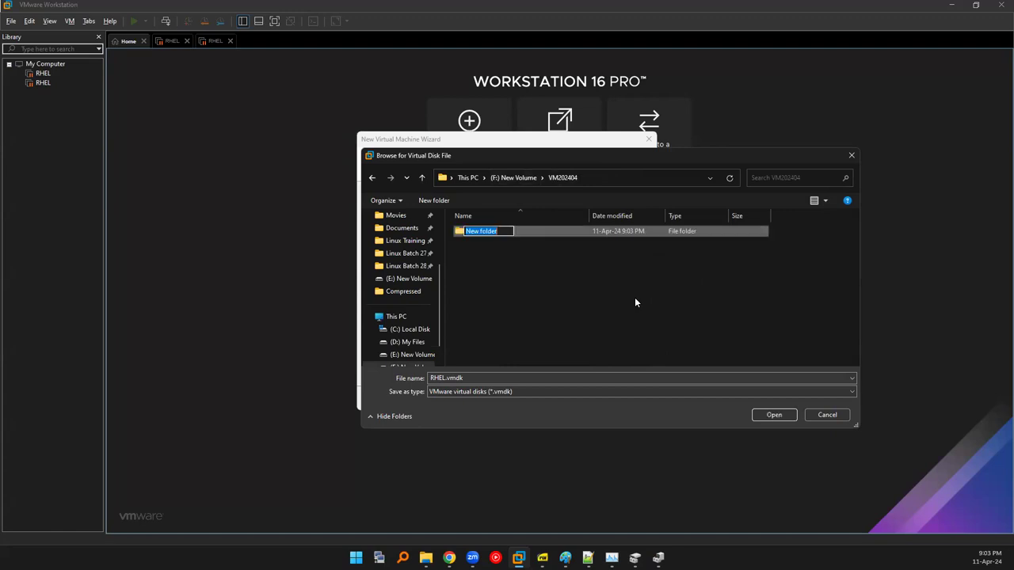
text(Disk)
key(Return)
key(Return)
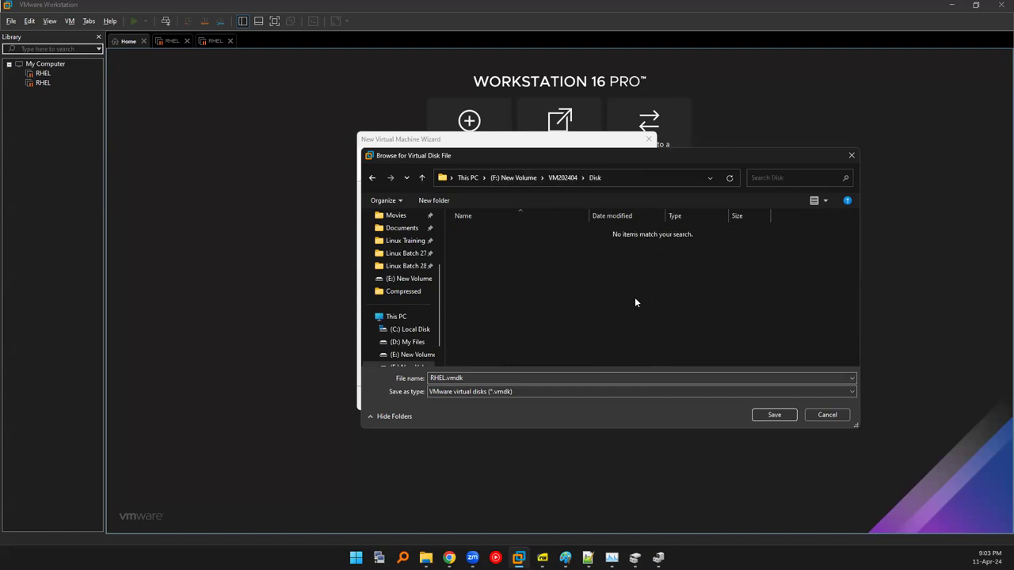
Name the disk file 1os in the Disk folder and reach the summary page.
click(477, 378)
key(ctrl+a)
text(1)
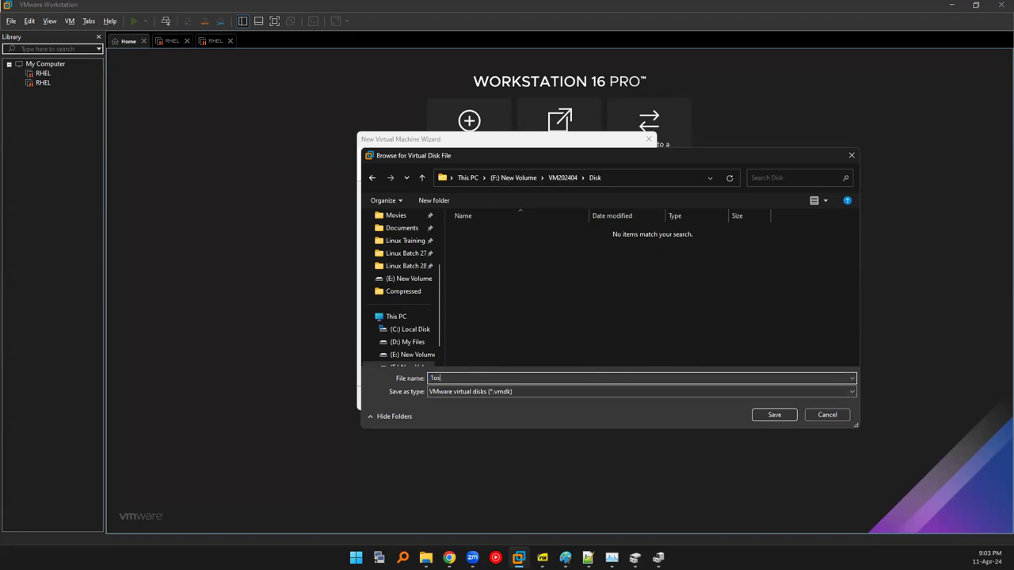
key(Return)
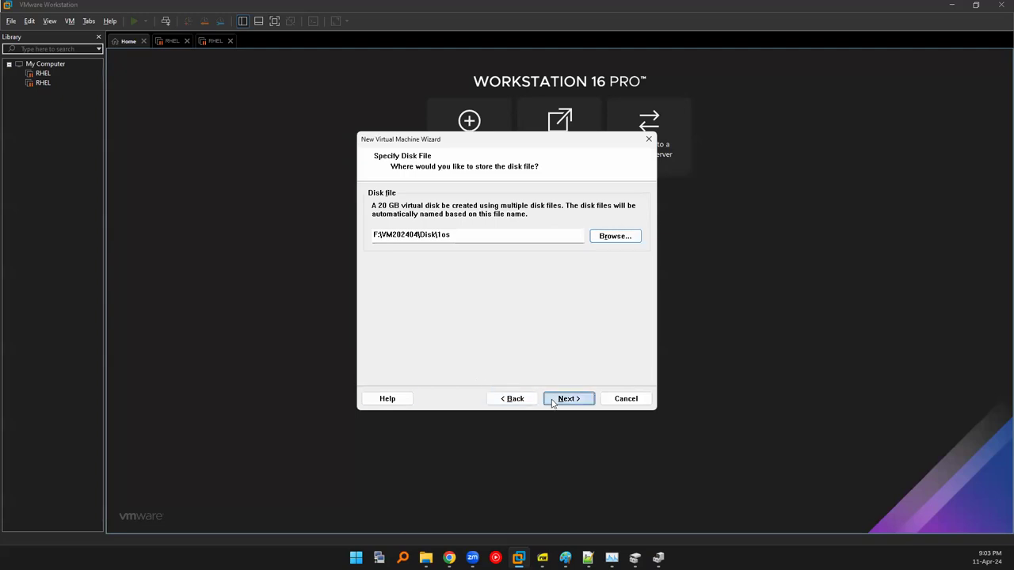
click(554, 398)
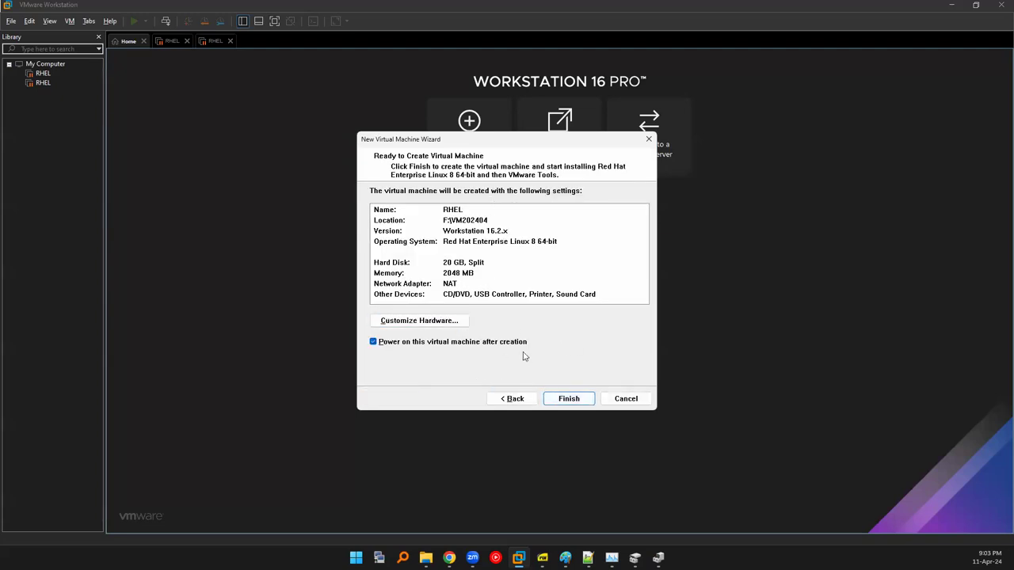
Finish the wizard so the RHEL VM is created and powers on into Easy Install.
key(Return)
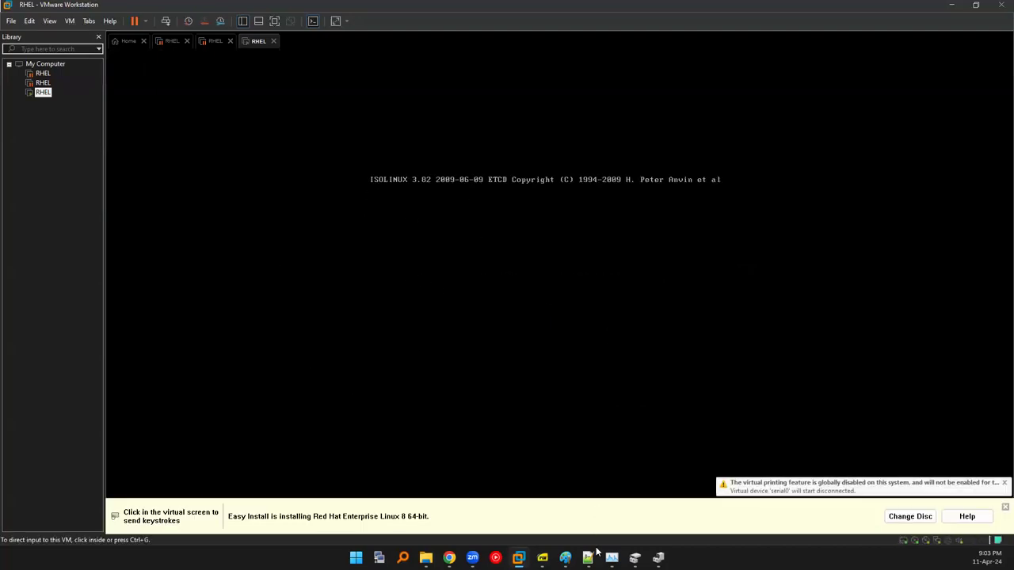
mouse_move(612, 557)
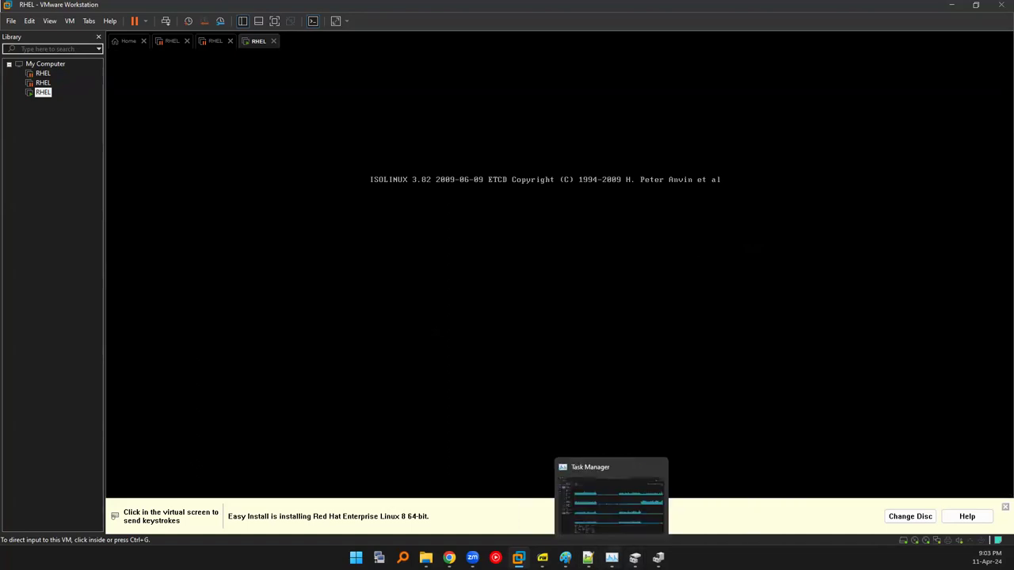
click(595, 514)
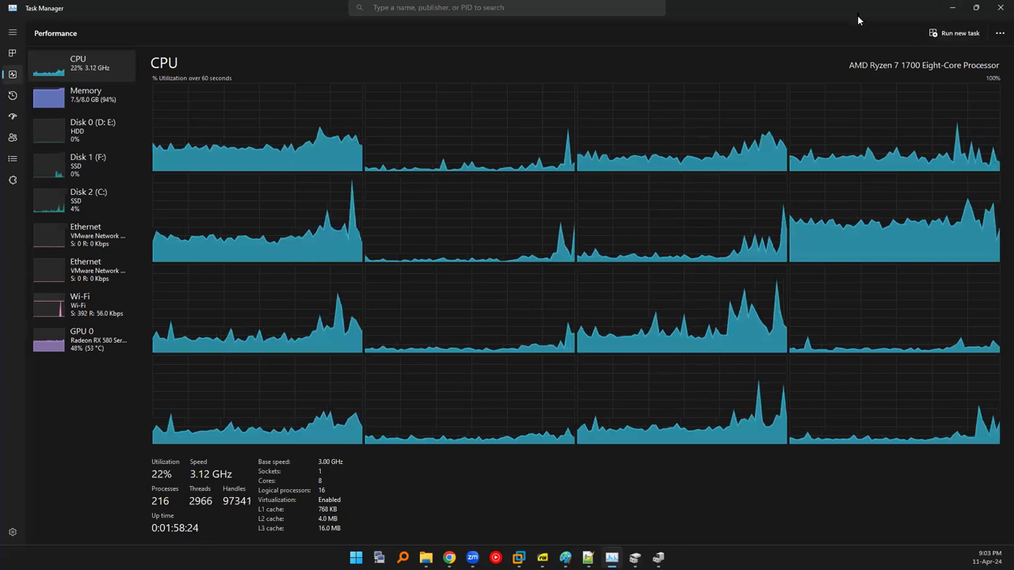
click(954, 11)
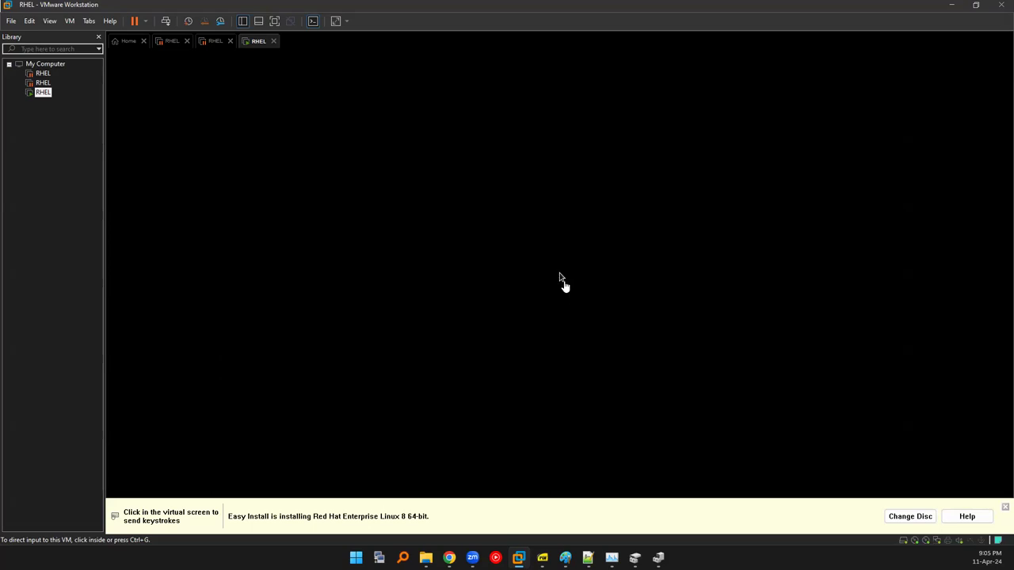
Repeatedly capture and release input on the black RHEL VM screen, then open the power dropdown.
click(559, 279)
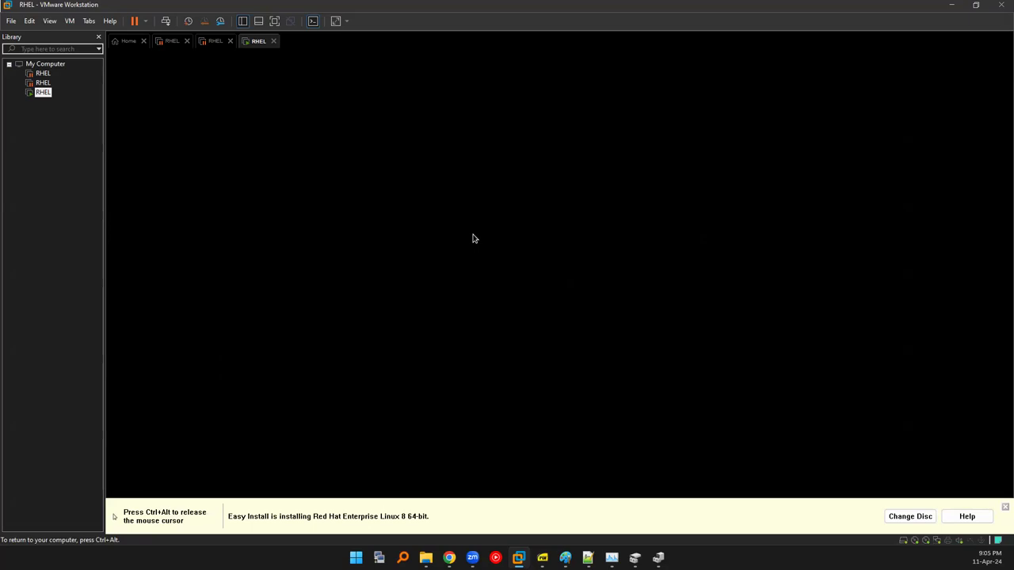
key(ctrl+alt)
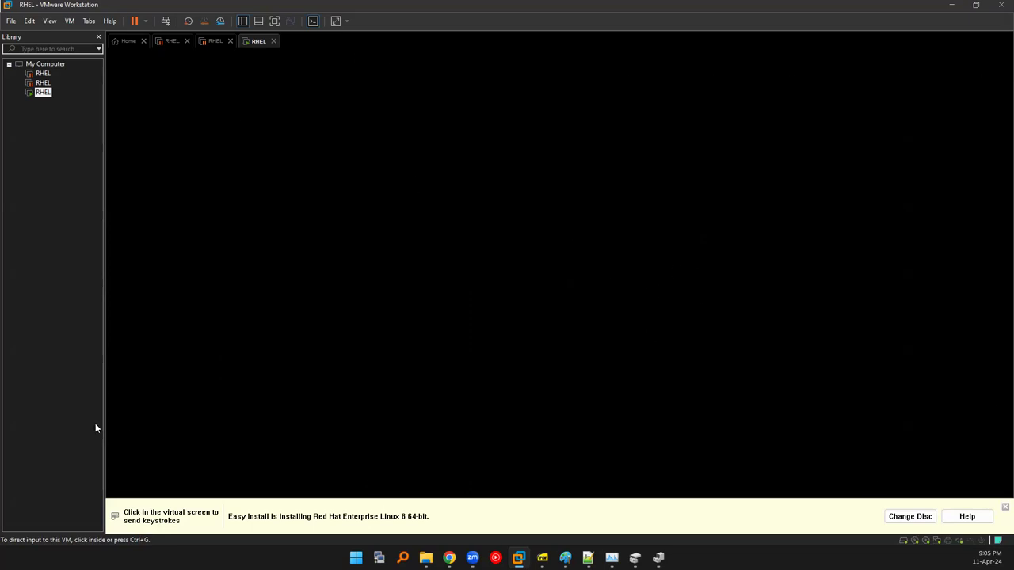
click(526, 283)
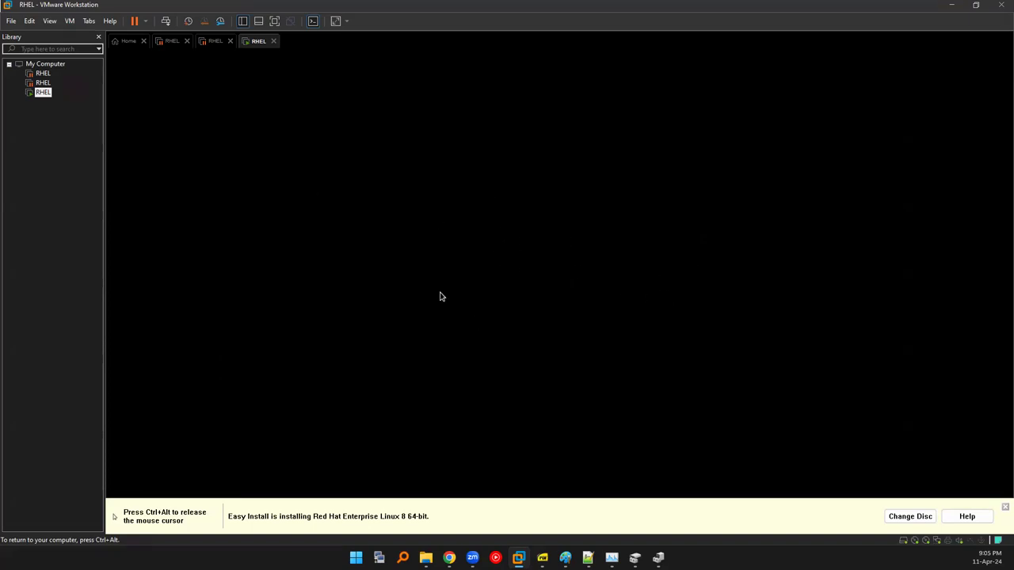
key(ctrl+alt)
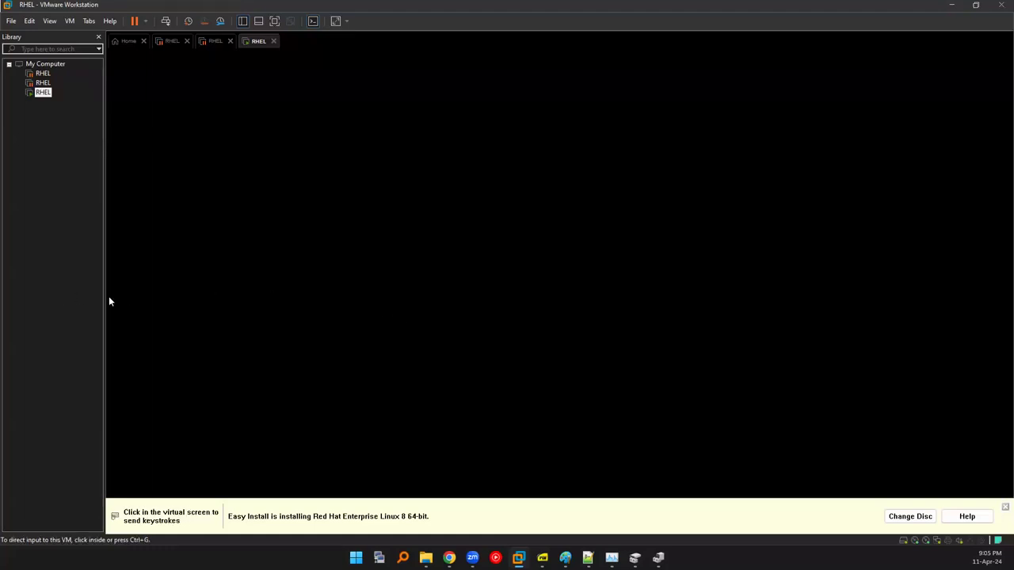
click(256, 311)
key(ctrl+alt)
click(278, 292)
key(ctrl+alt)
click(185, 288)
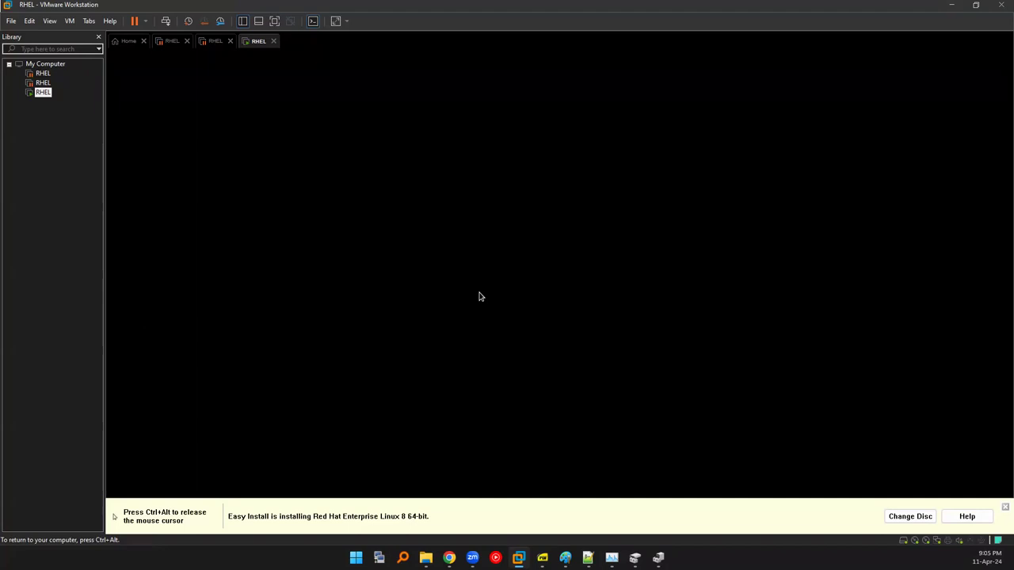
key(ctrl+alt)
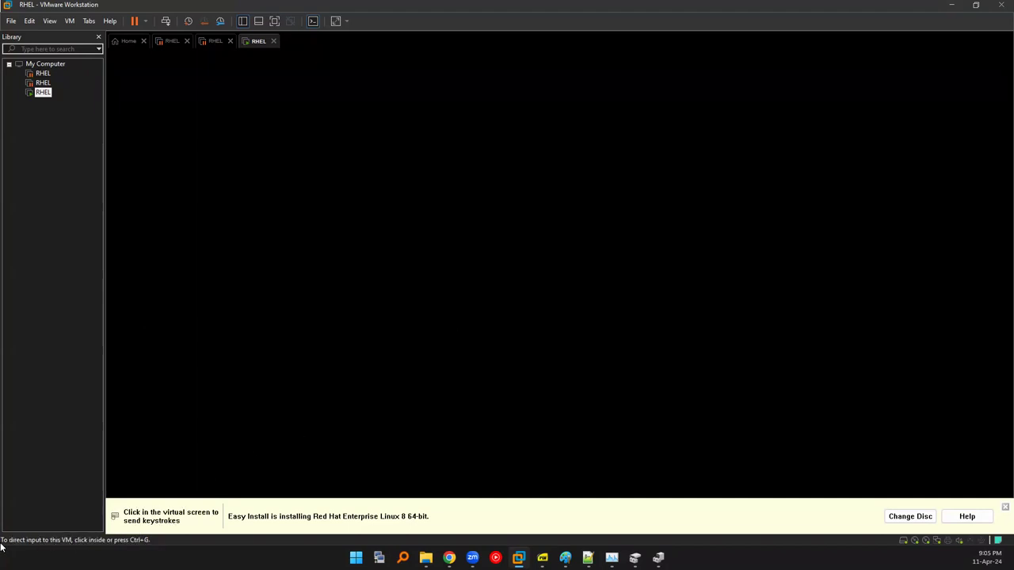
click(283, 427)
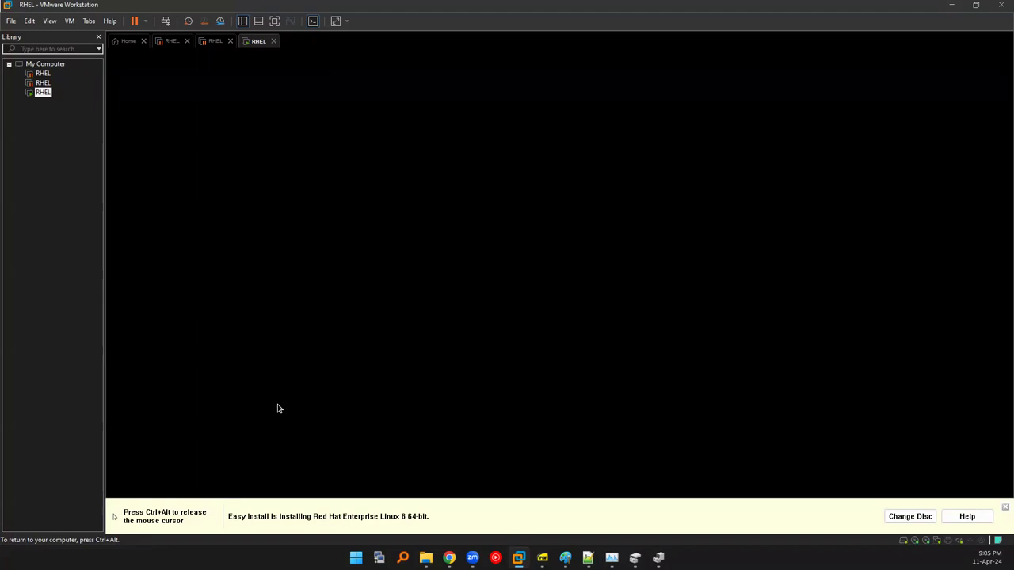
key(ctrl+alt)
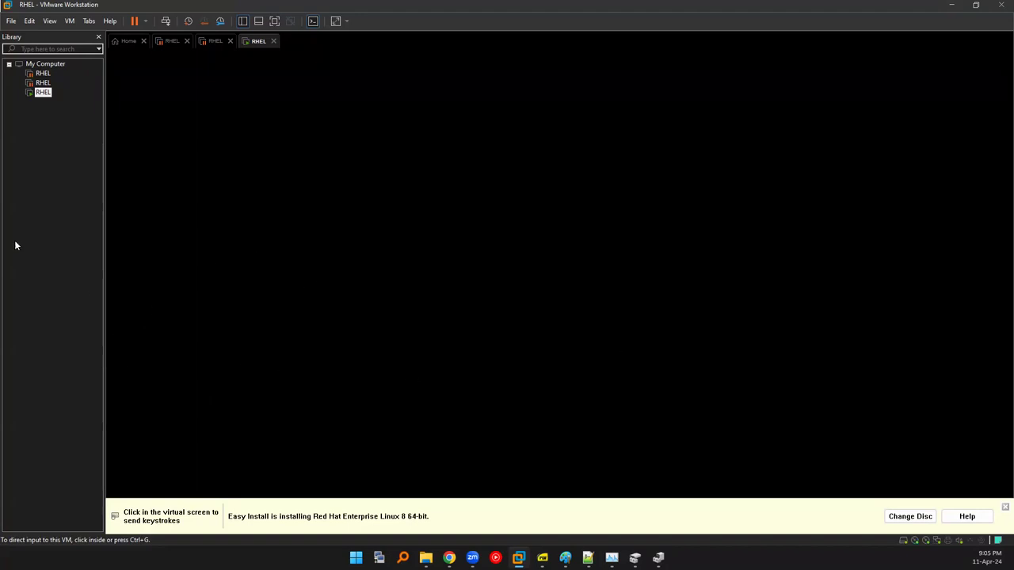
click(501, 267)
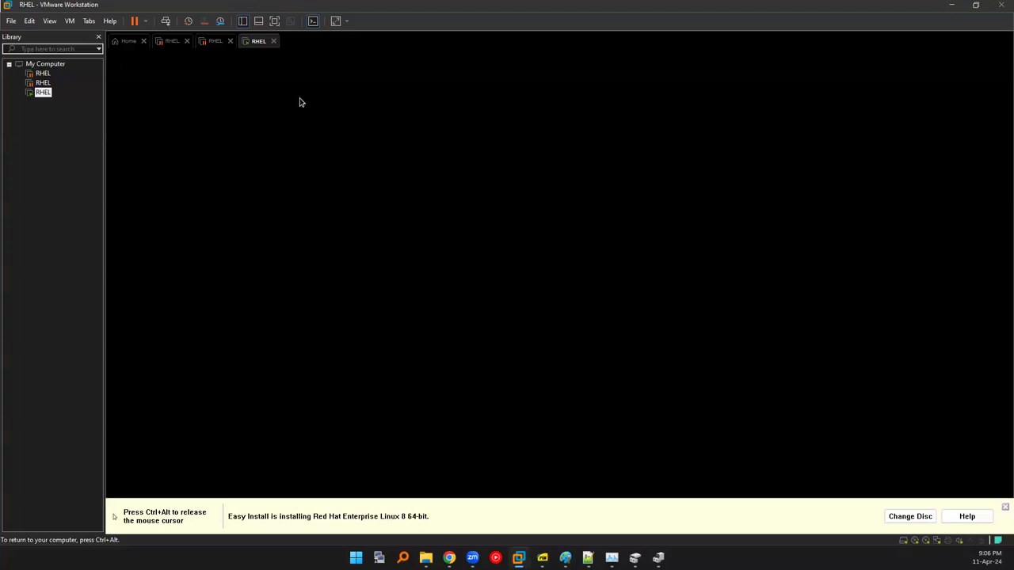
key(ctrl+alt)
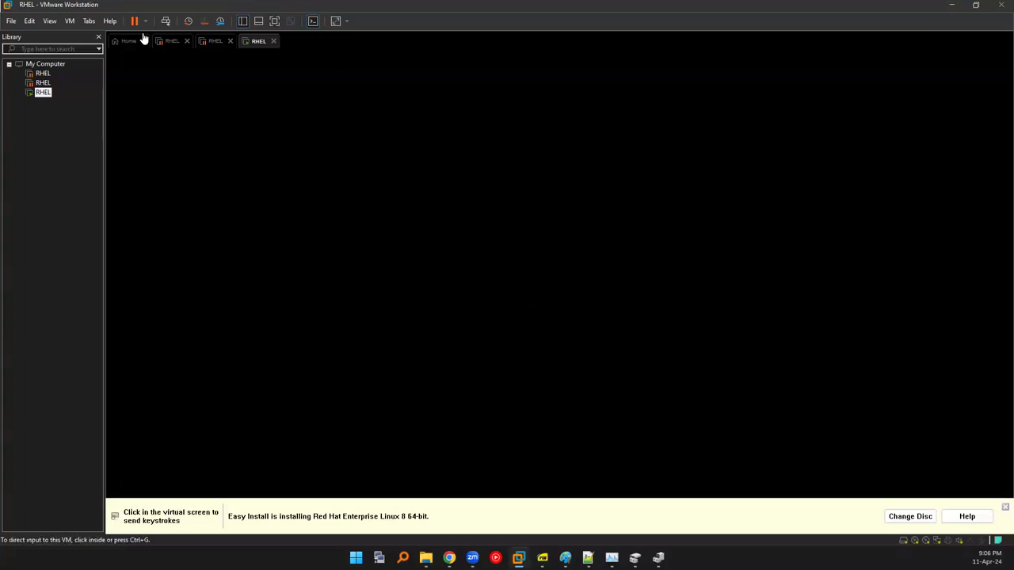
click(144, 22)
Restart the RHEL guest and confirm the restart so the installer boots.
click(161, 72)
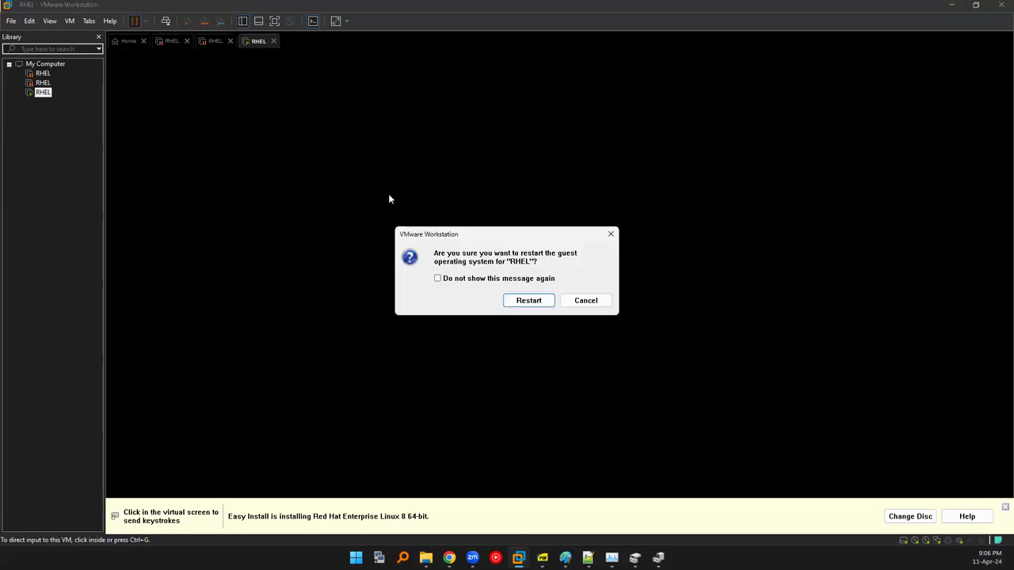
click(511, 303)
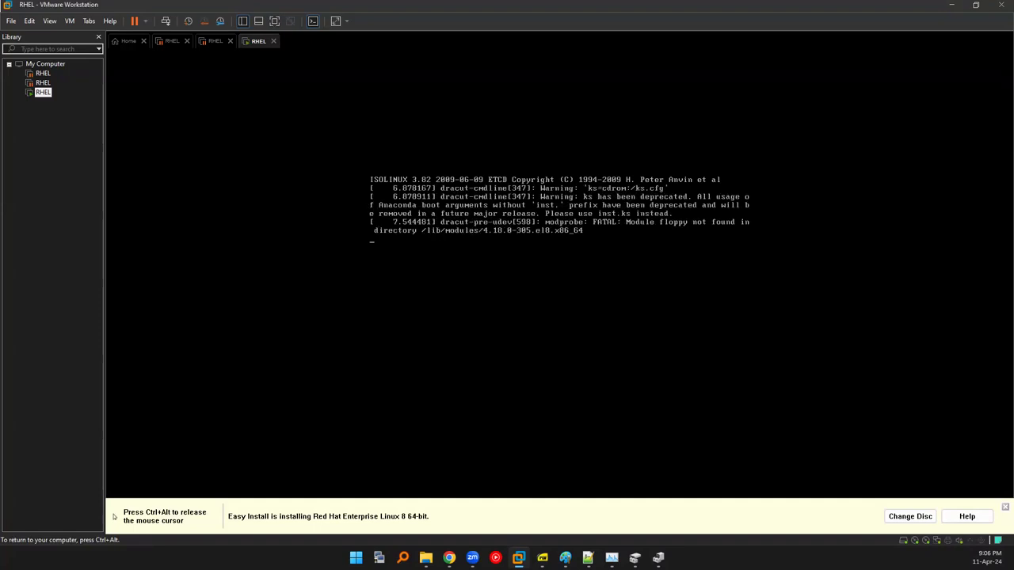
key(ctrl+alt)
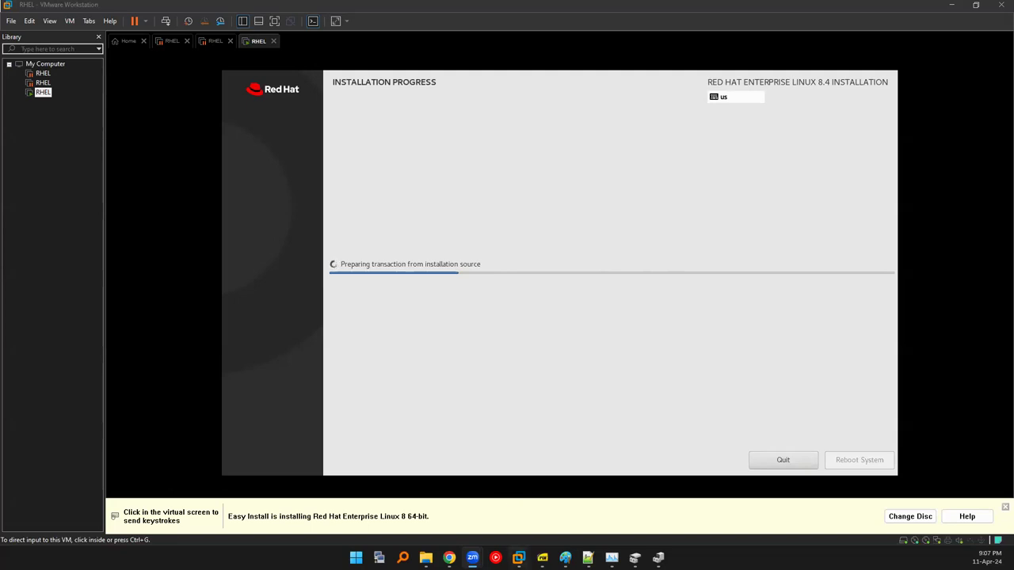
Bring Chrome's Google Drive Installation Files folder forward from the taskbar.
mouse_move(518, 557)
mouse_move(449, 557)
click(332, 507)
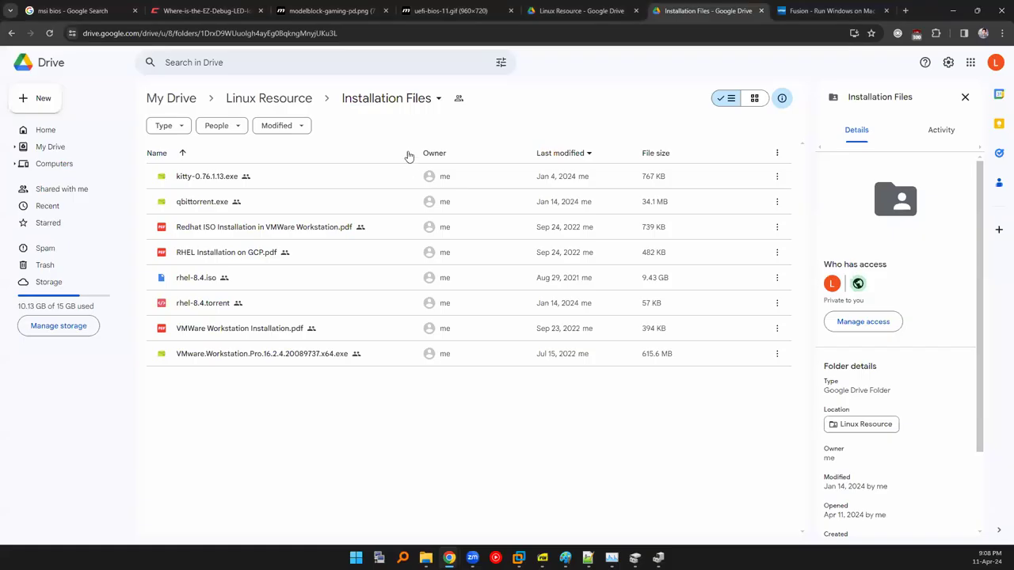